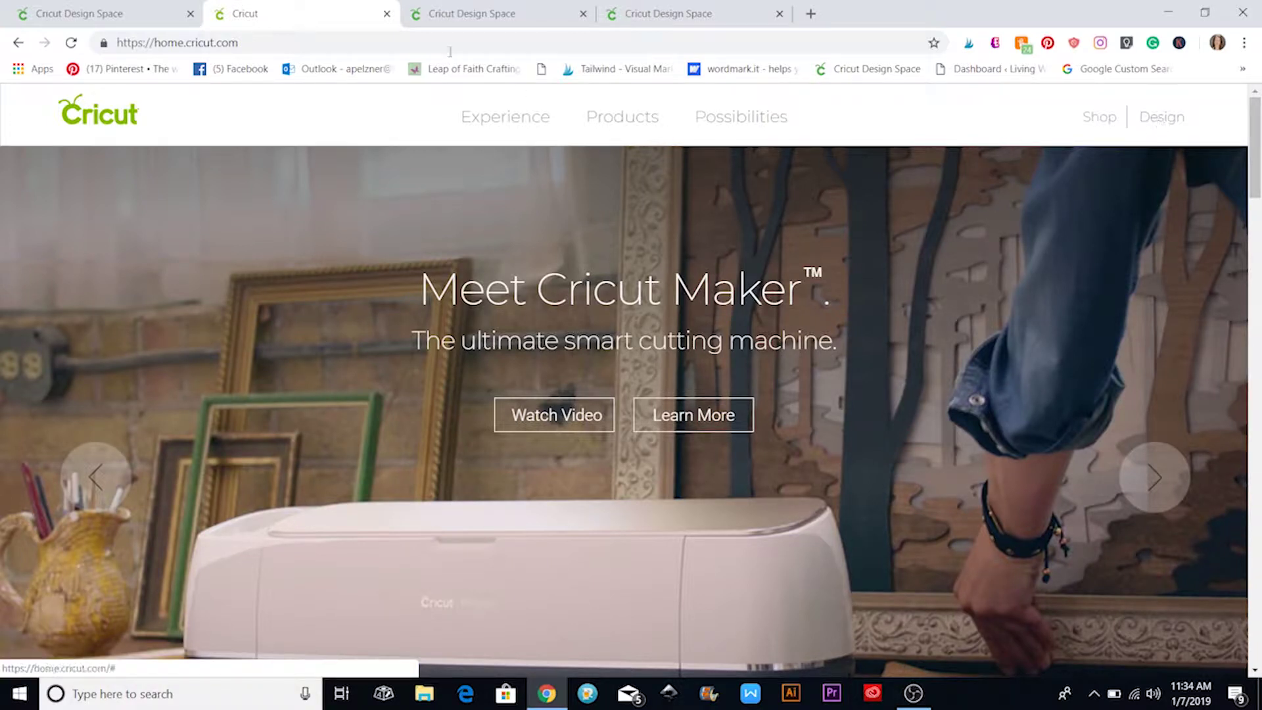
Step: Switch to the Cricut Design Space tab showing the Cricut ID sign-in page
left_click(479, 21)
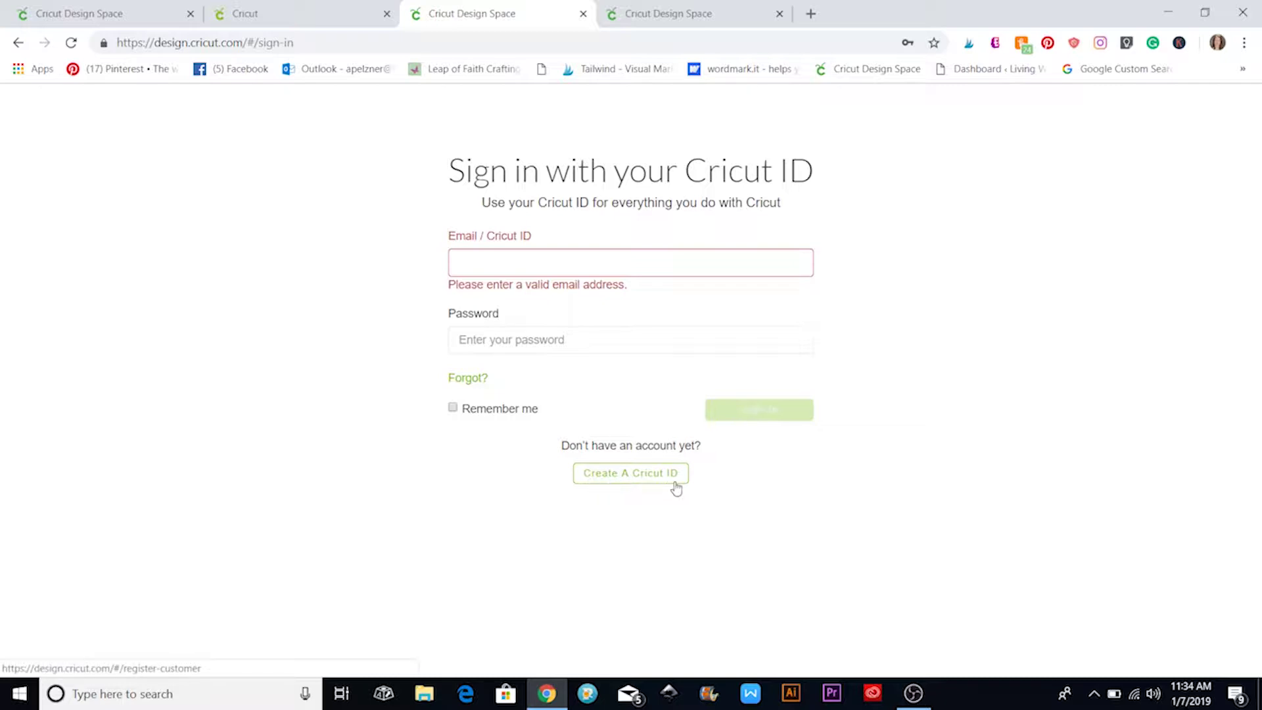
Step: View the Create a Cricut ID tab, then switch to the Design Space home page tab
left_click(85, 19)
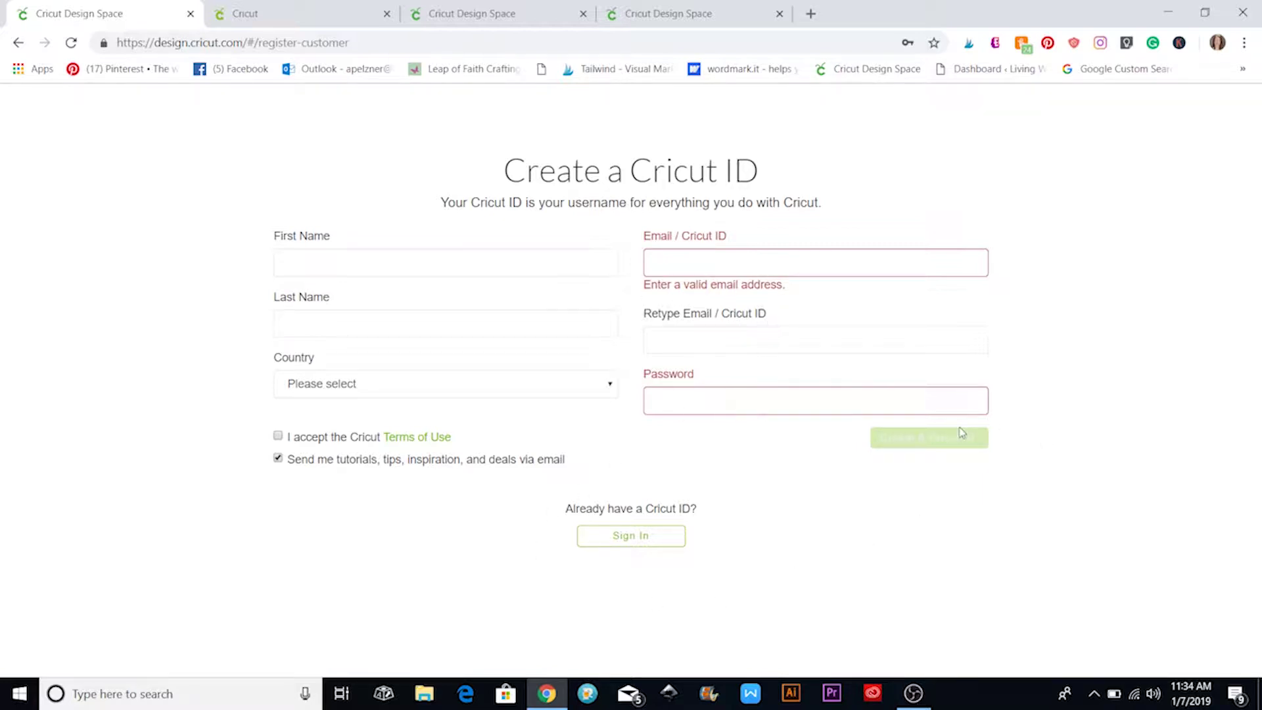
left_click(655, 23)
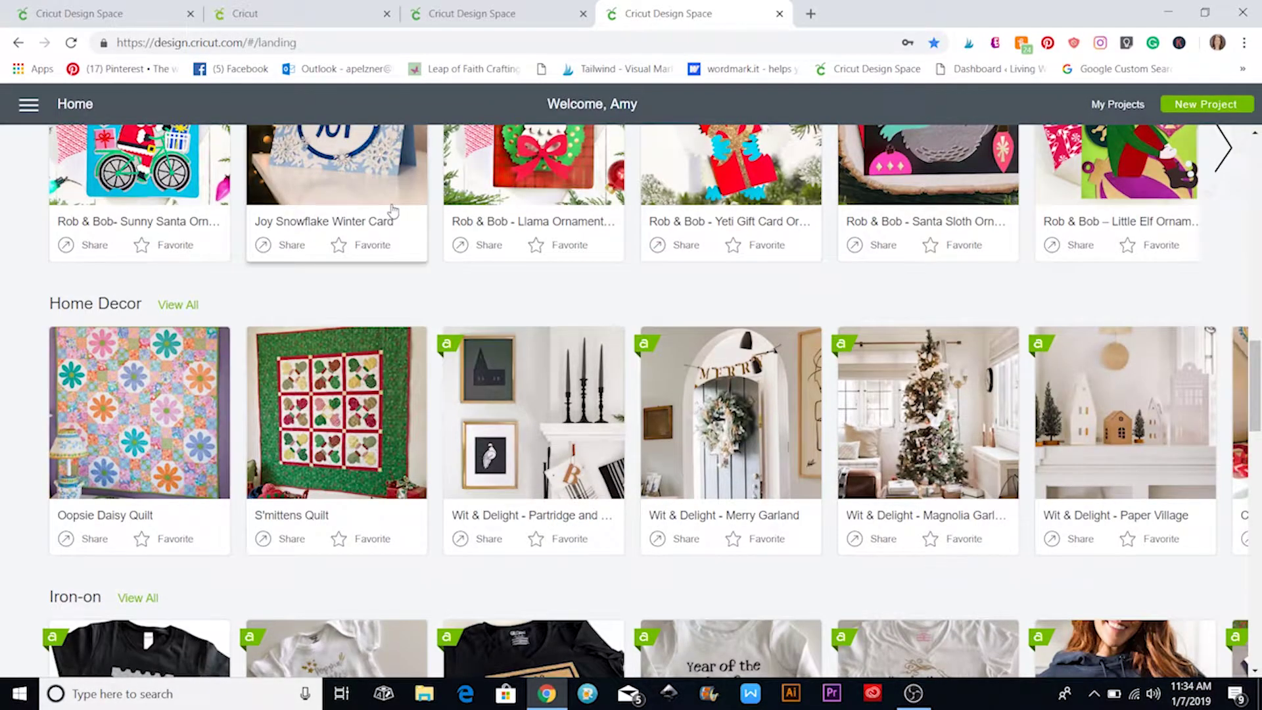
Step: Browse the landing page and go to My Projects
scroll(454, 297, "up", 4)
scroll(453, 297, "up", 3)
scroll(474, 302, "up", 8)
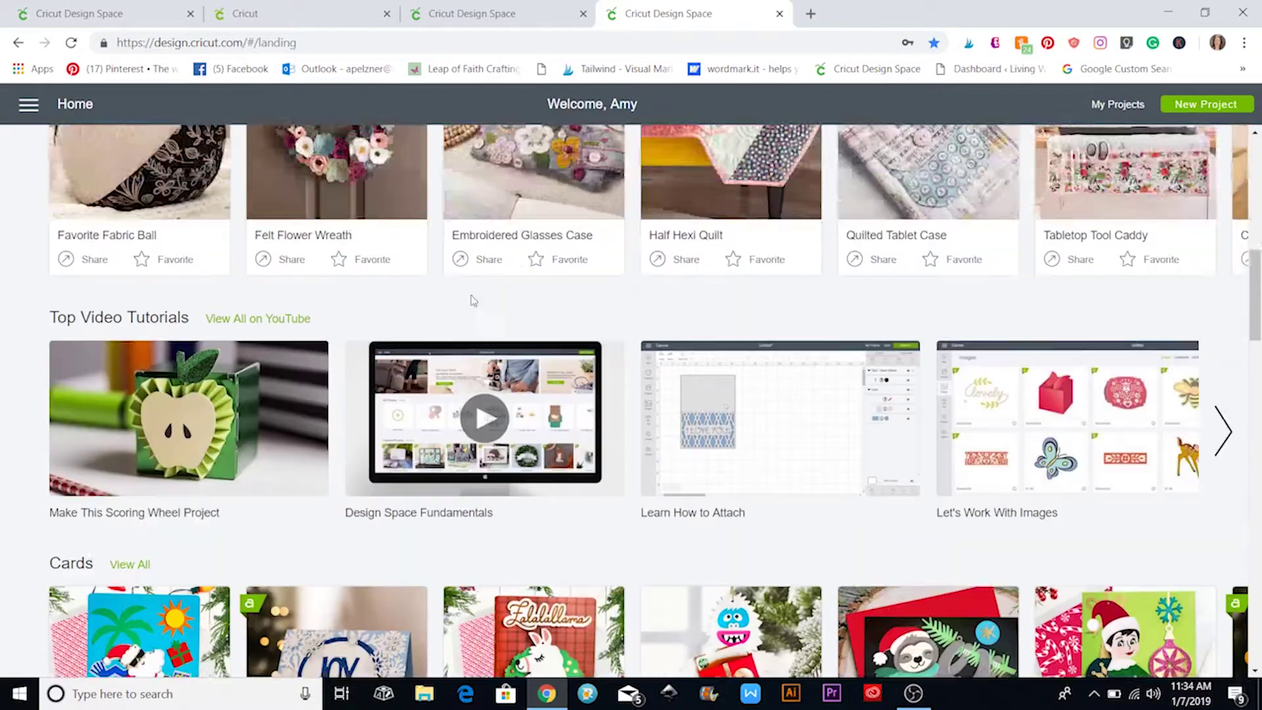
scroll(471, 294, "up", 4)
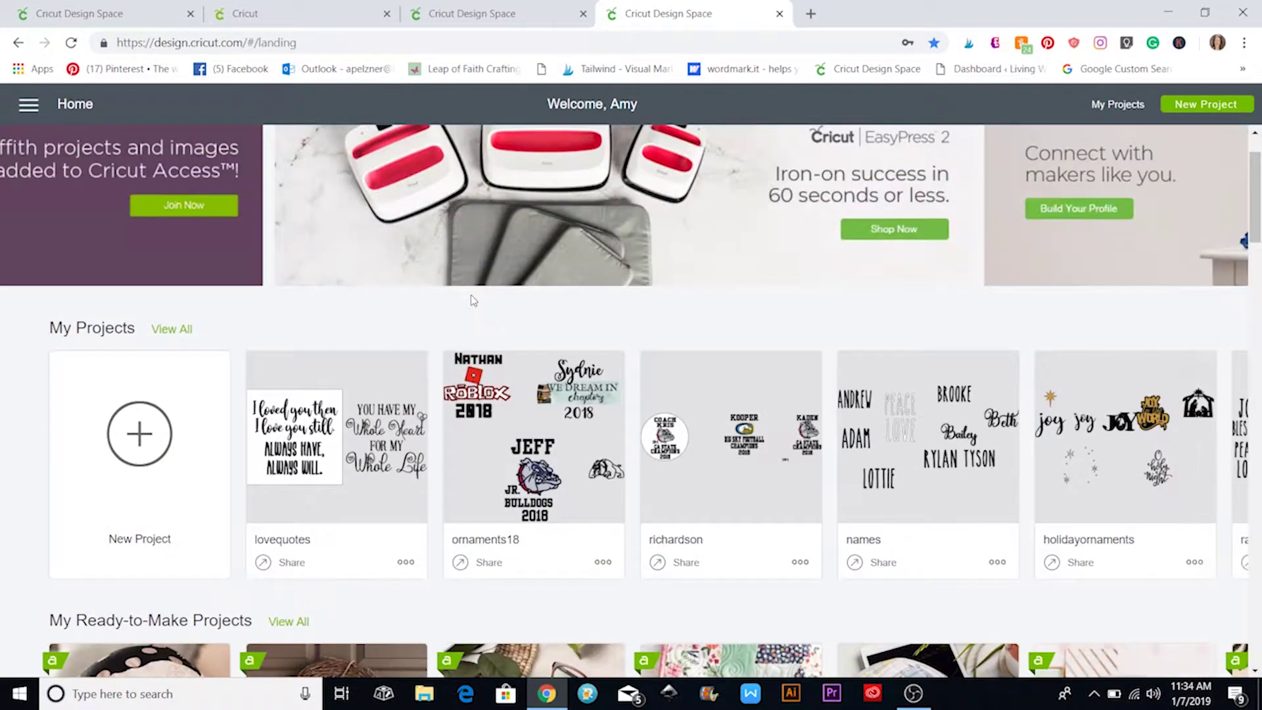
scroll(697, 335, "down", 7)
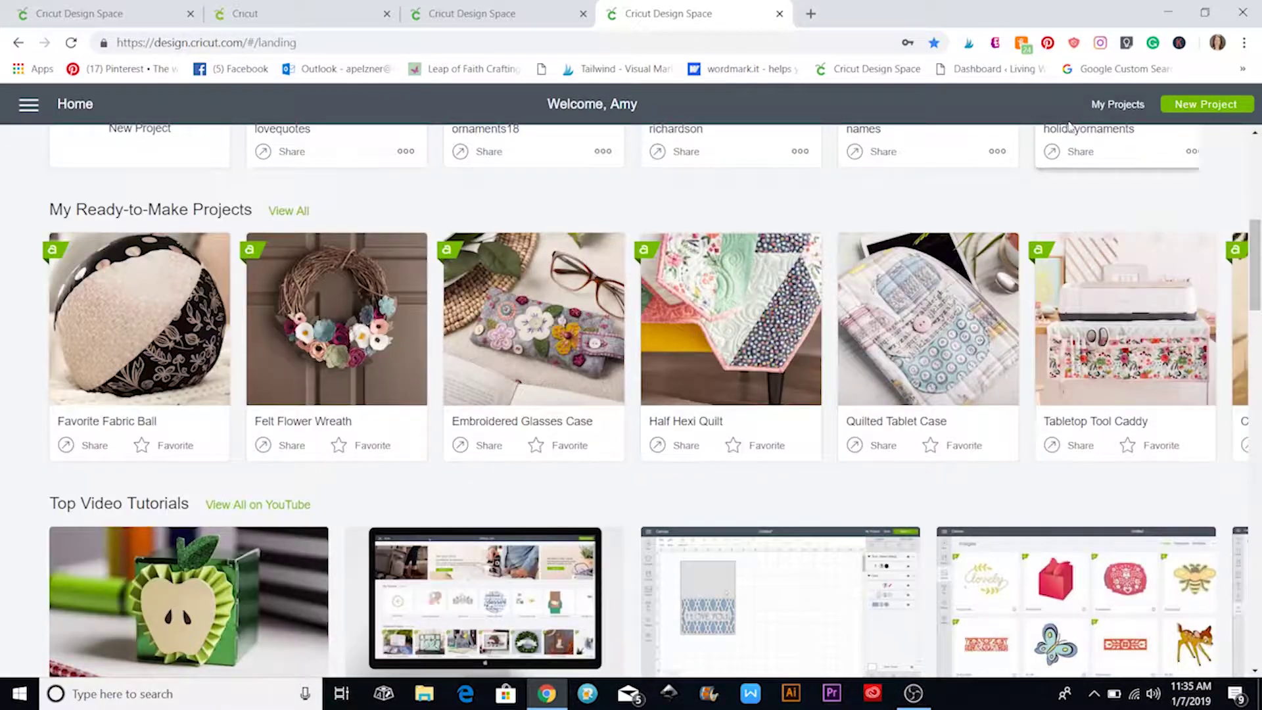
left_click(1121, 106)
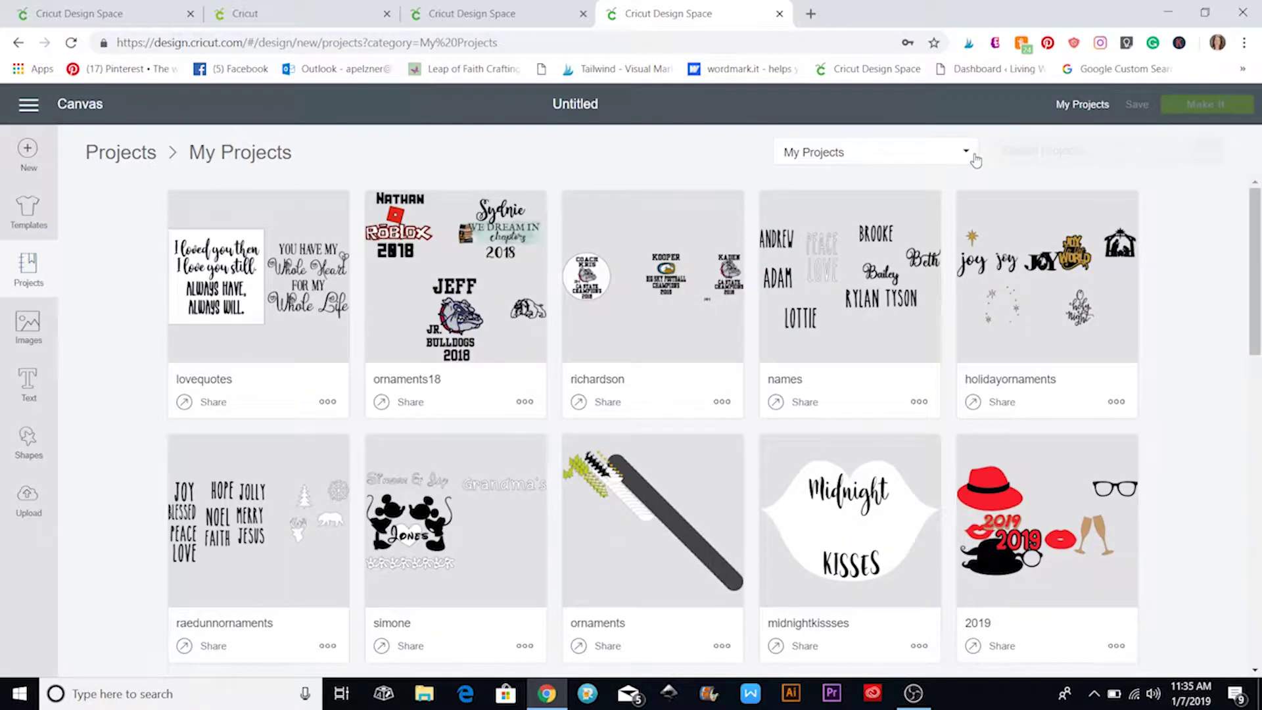
Step: Filter projects to Free for Cricut Maker and open the Little Zipper Bow Pouch
left_click(976, 160)
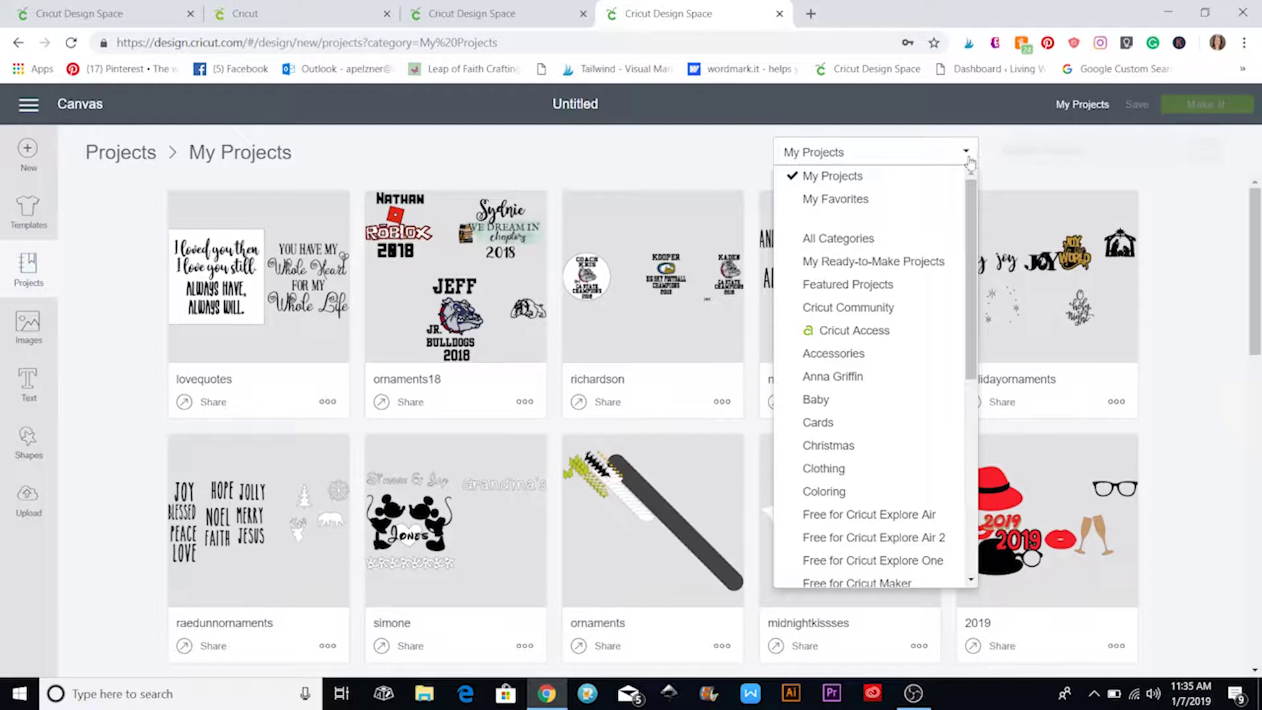
scroll(901, 345, "down", 3)
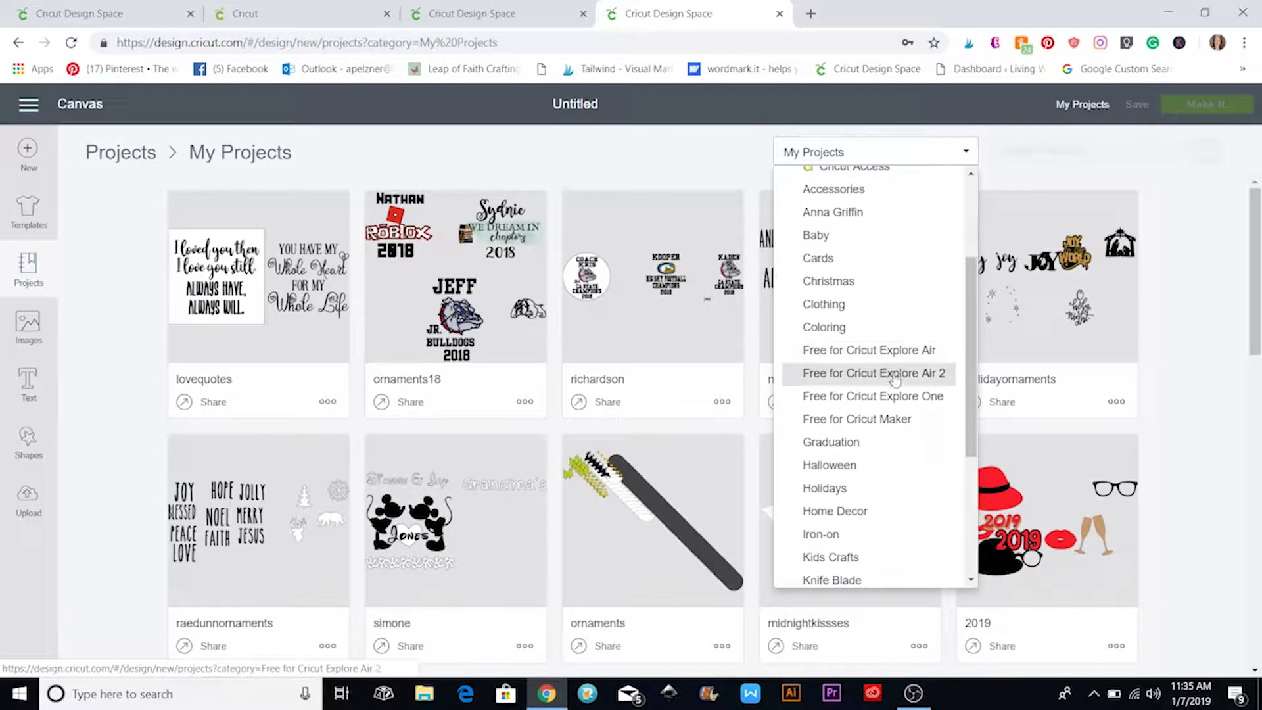
left_click(847, 424)
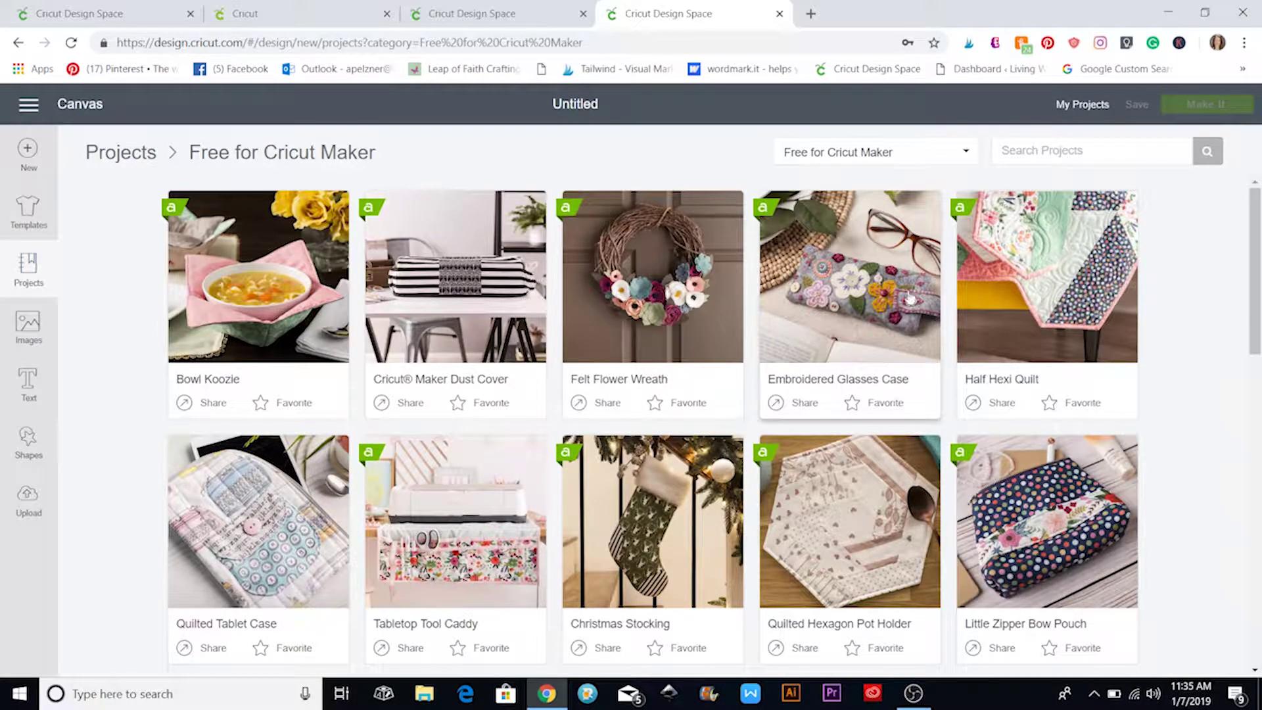
scroll(1052, 466, "down", 1)
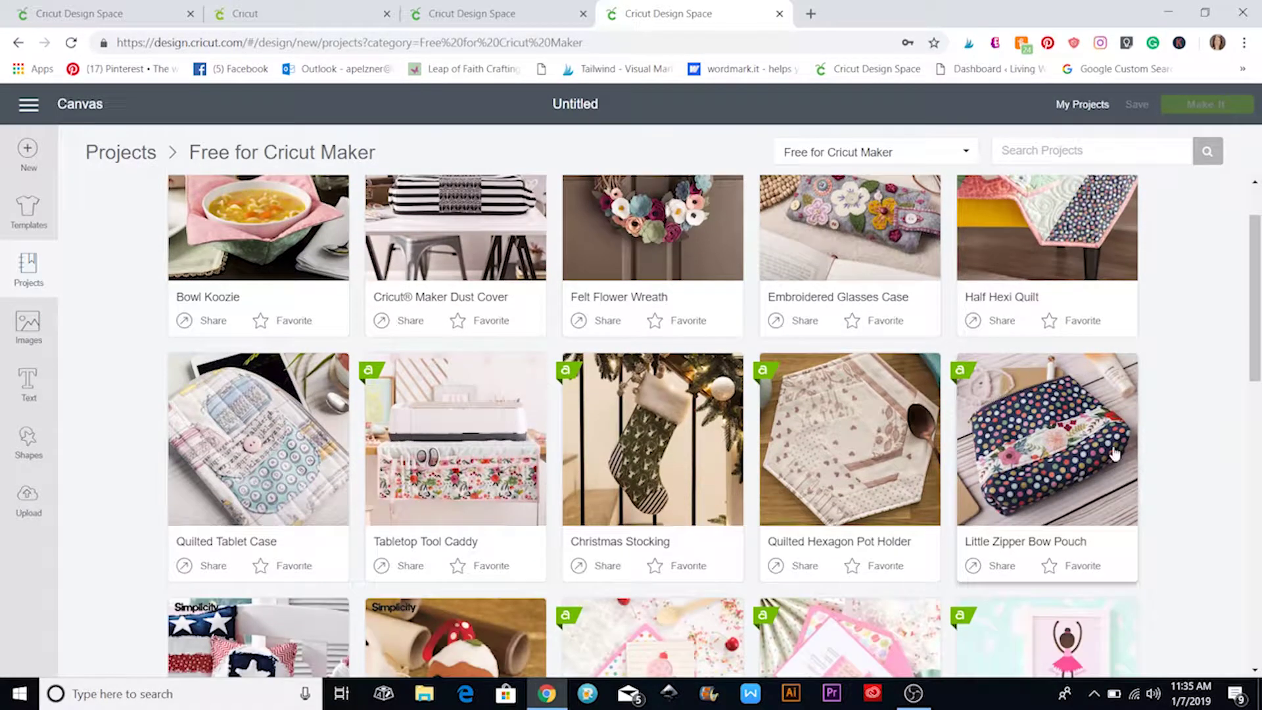
left_click(1082, 479)
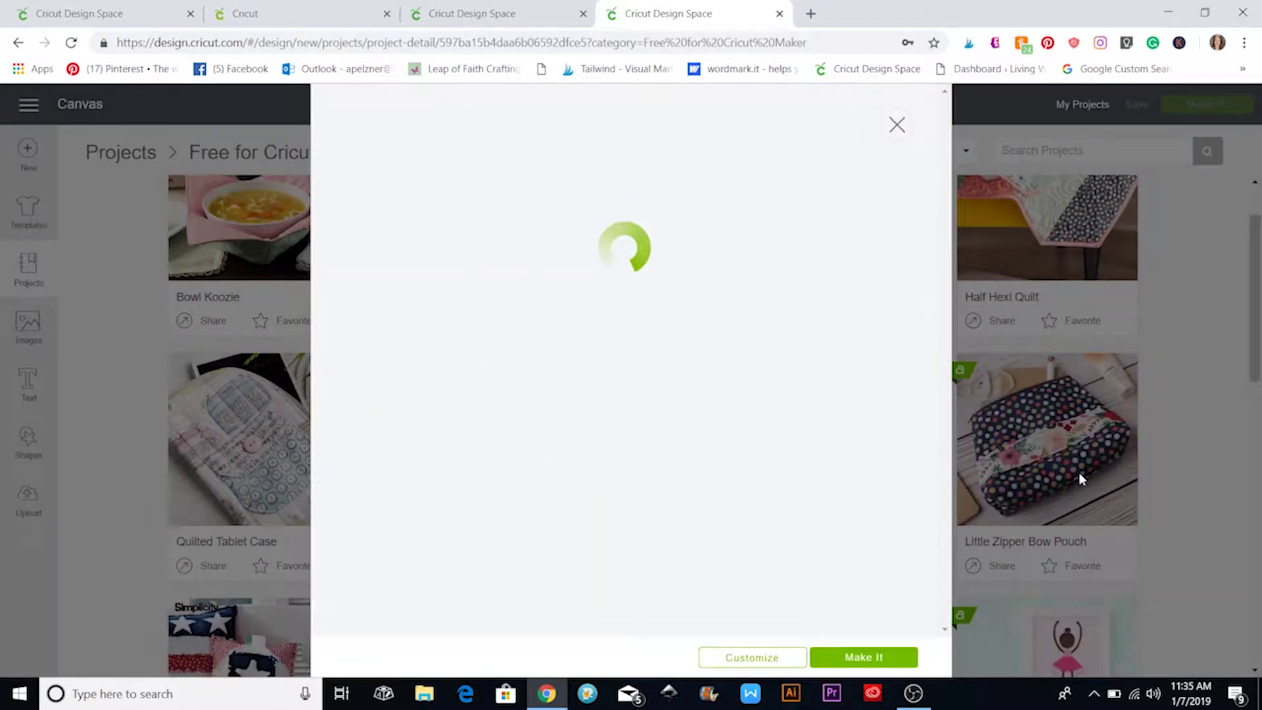
Step: Scroll through the pouch's fabric sizes for Mats 1–7
scroll(745, 621, "down", 3)
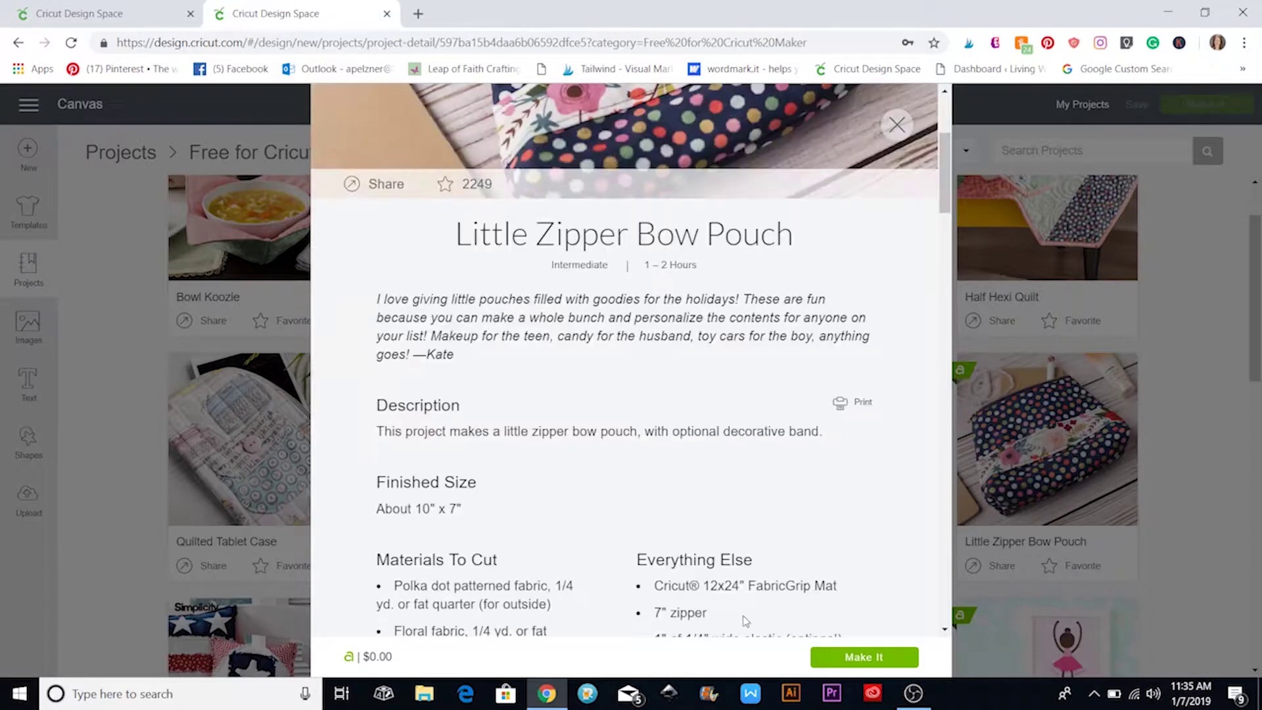
scroll(559, 269, "down", 1)
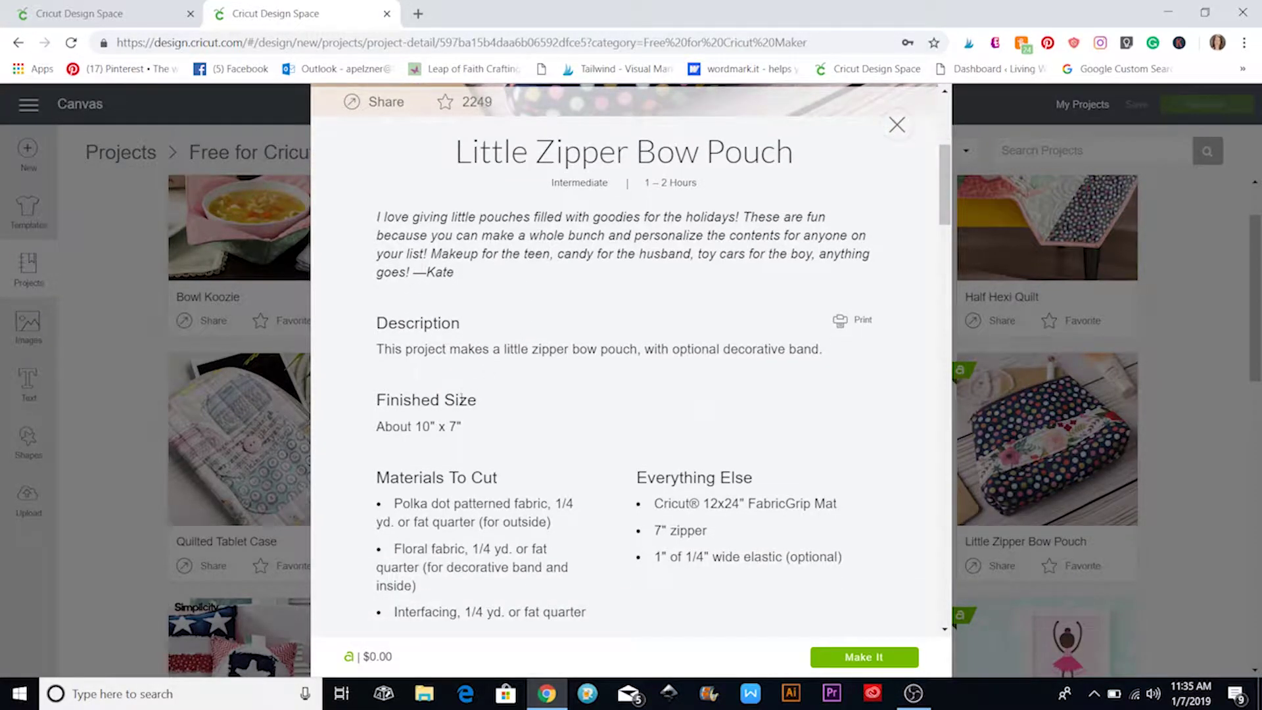
scroll(467, 421, "down", 2)
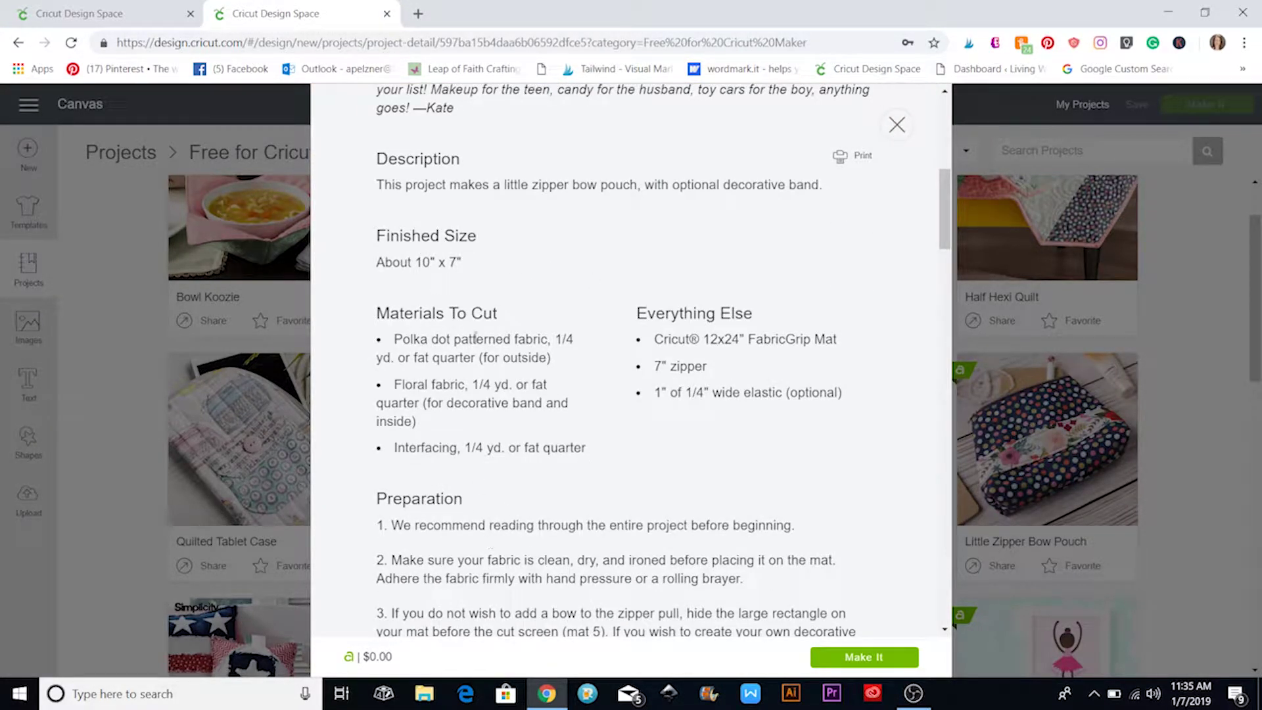
scroll(487, 378, "down", 8)
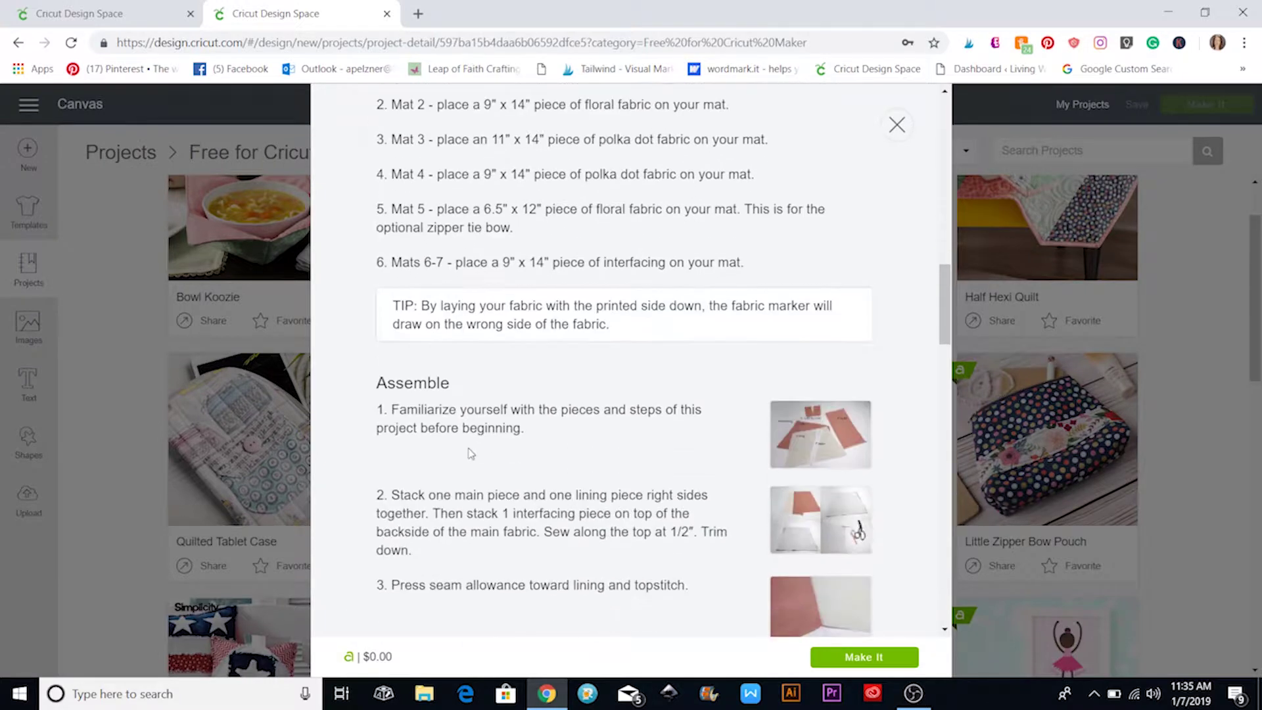
scroll(884, 301, "up", 5)
scroll(885, 301, "up", 6)
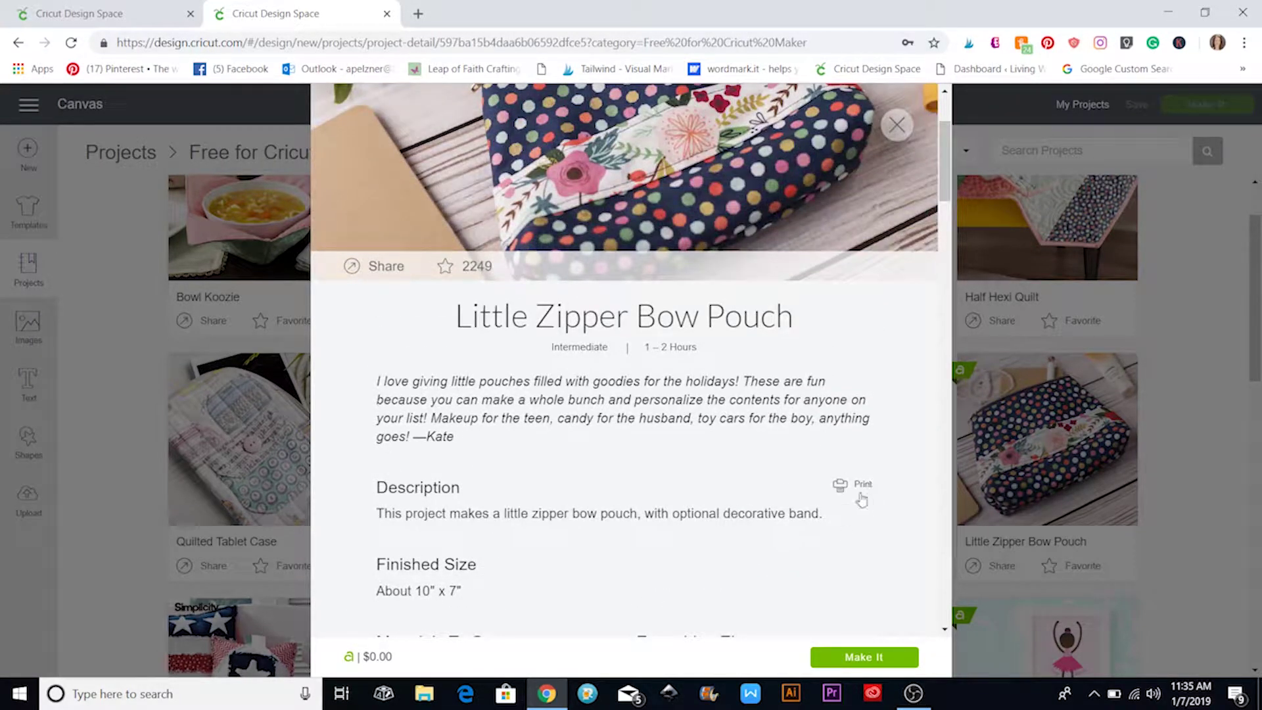
scroll(602, 380, "down", 10)
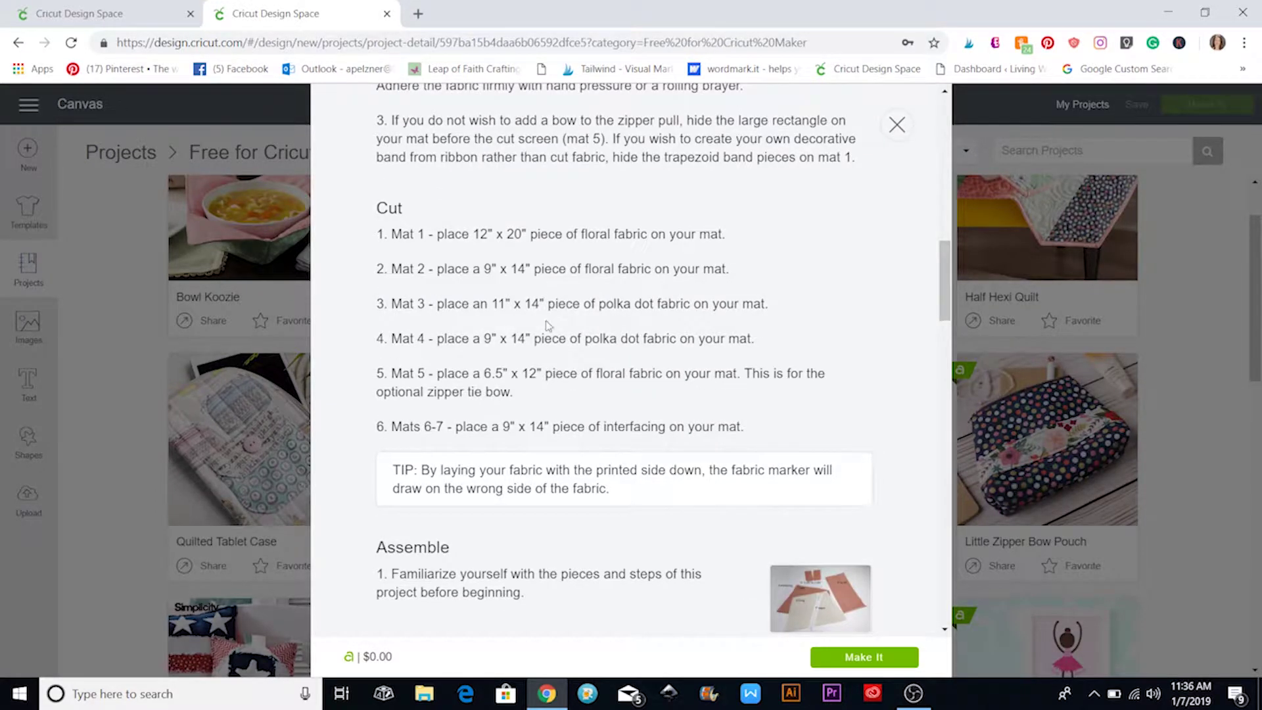
scroll(548, 324, "down", 10)
Step: Review the pouch's illustrated assembly steps, then close its details
mouse_move(789, 526)
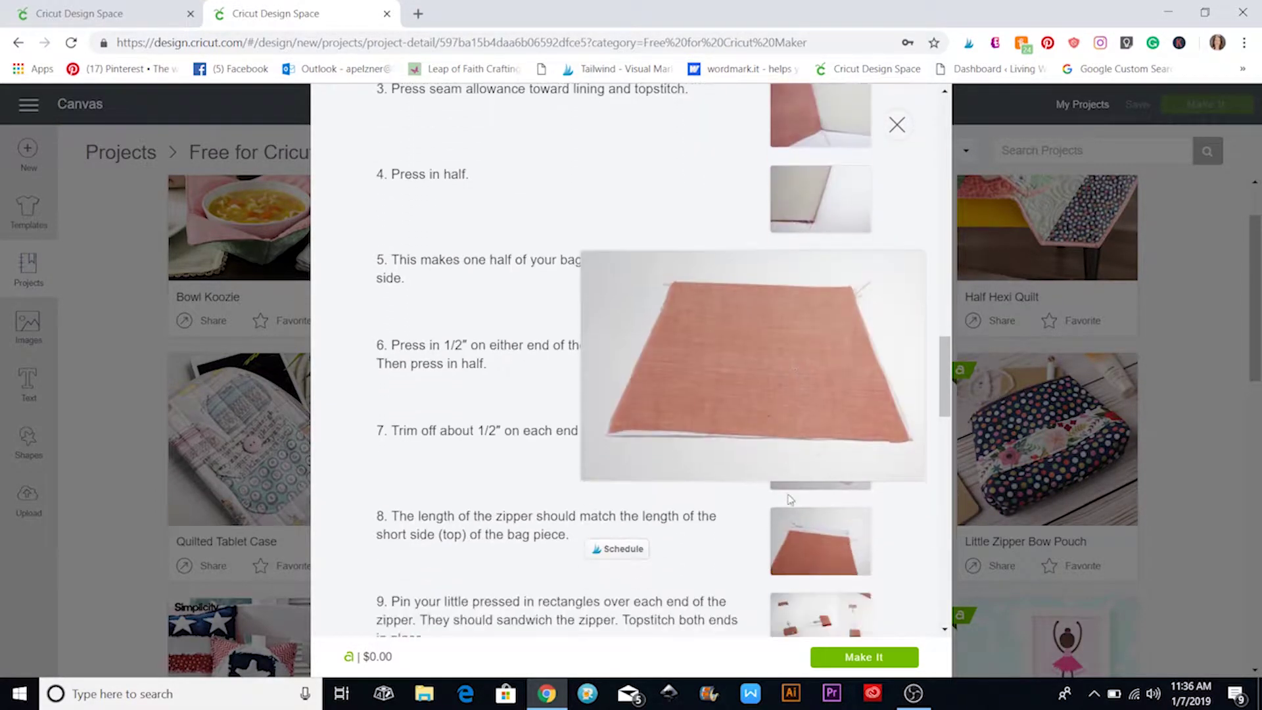
scroll(790, 499, "down", 3)
mouse_move(771, 376)
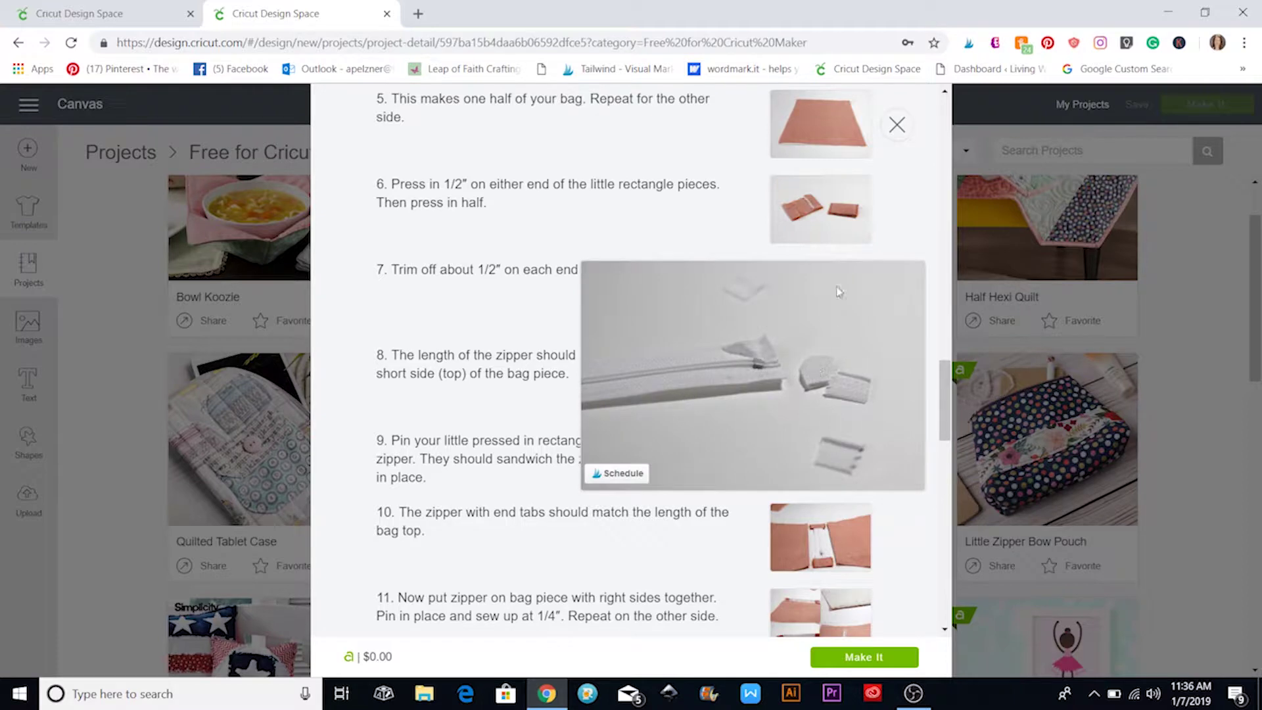
mouse_move(839, 218)
scroll(589, 447, "down", 10)
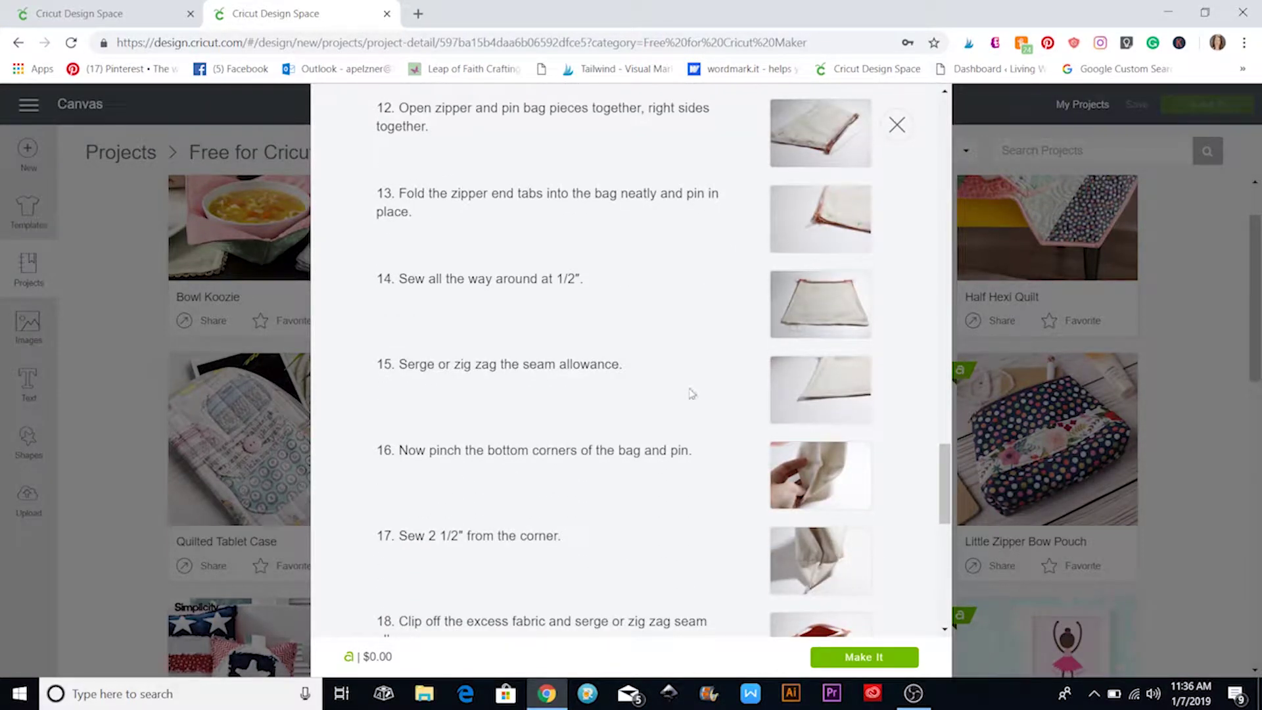
scroll(688, 374, "up", 15)
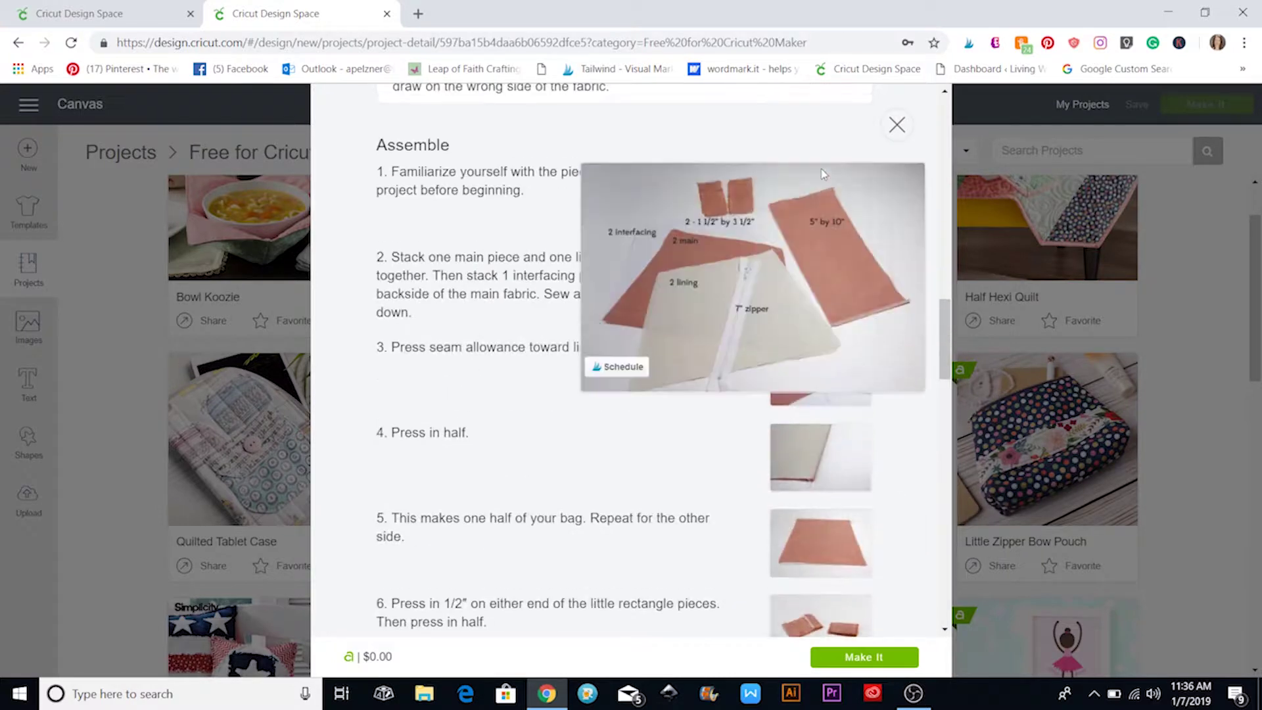
scroll(415, 247, "up", 1)
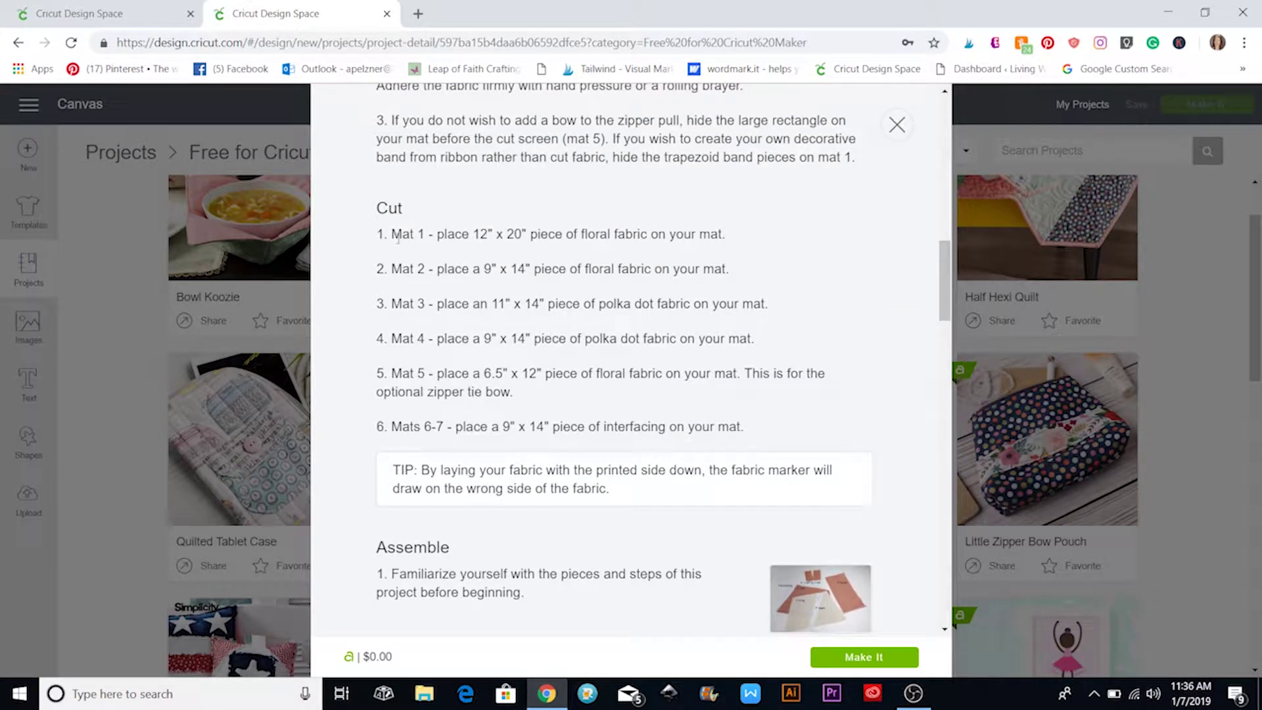
left_click(896, 124)
Step: Browse the Free for Cricut Maker grid, then start a blank untitled canvas
scroll(755, 449, "down", 5)
scroll(754, 449, "down", 10)
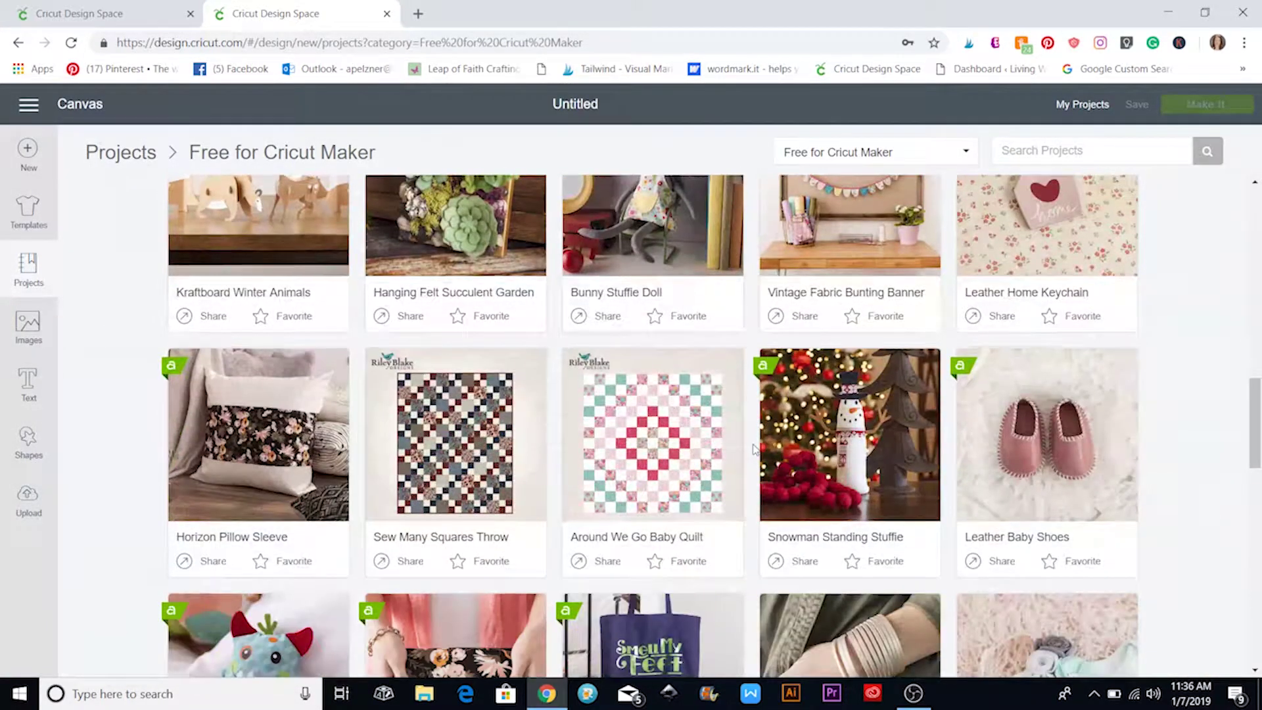
scroll(755, 449, "up", 15)
scroll(743, 451, "down", 12)
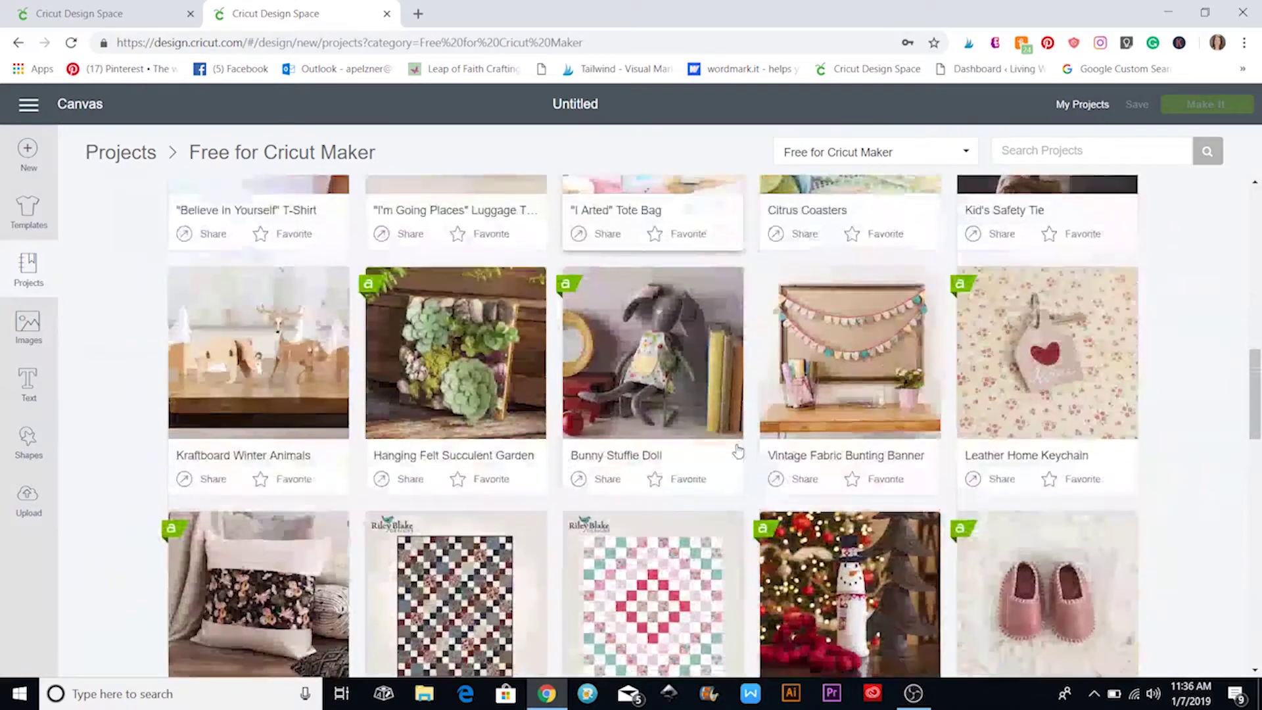
scroll(738, 450, "down", 20)
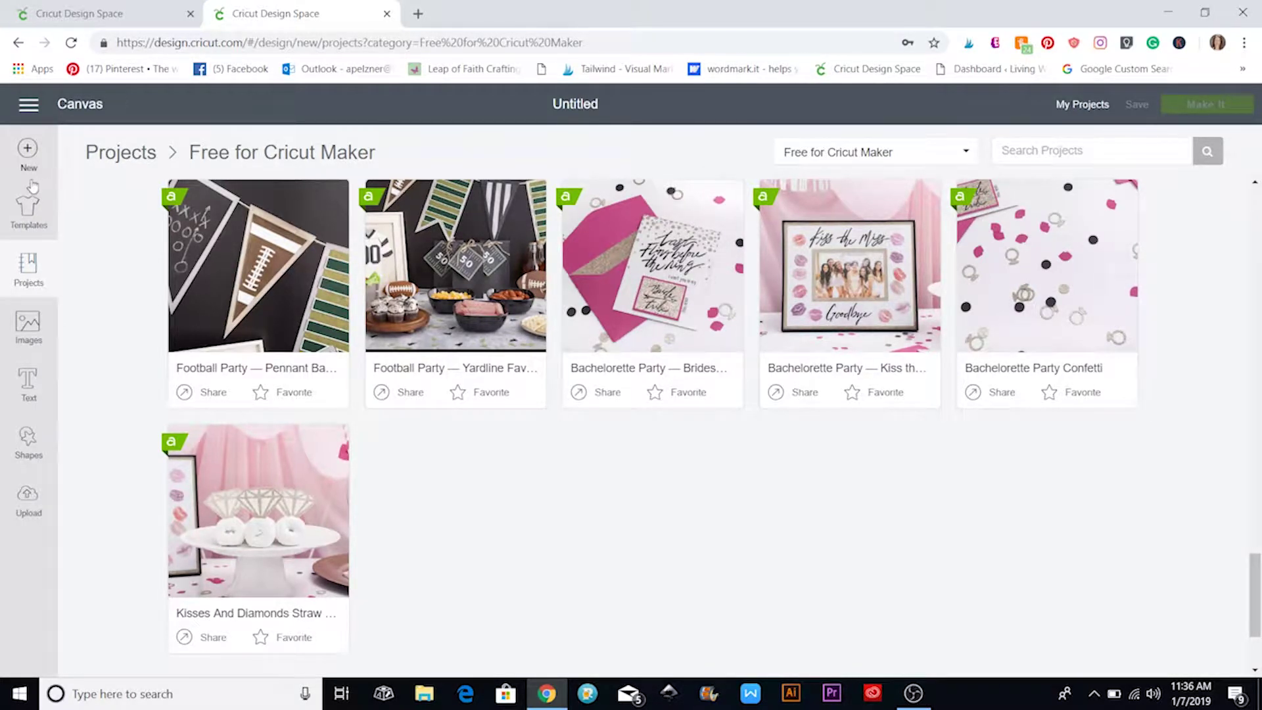
left_click(27, 155)
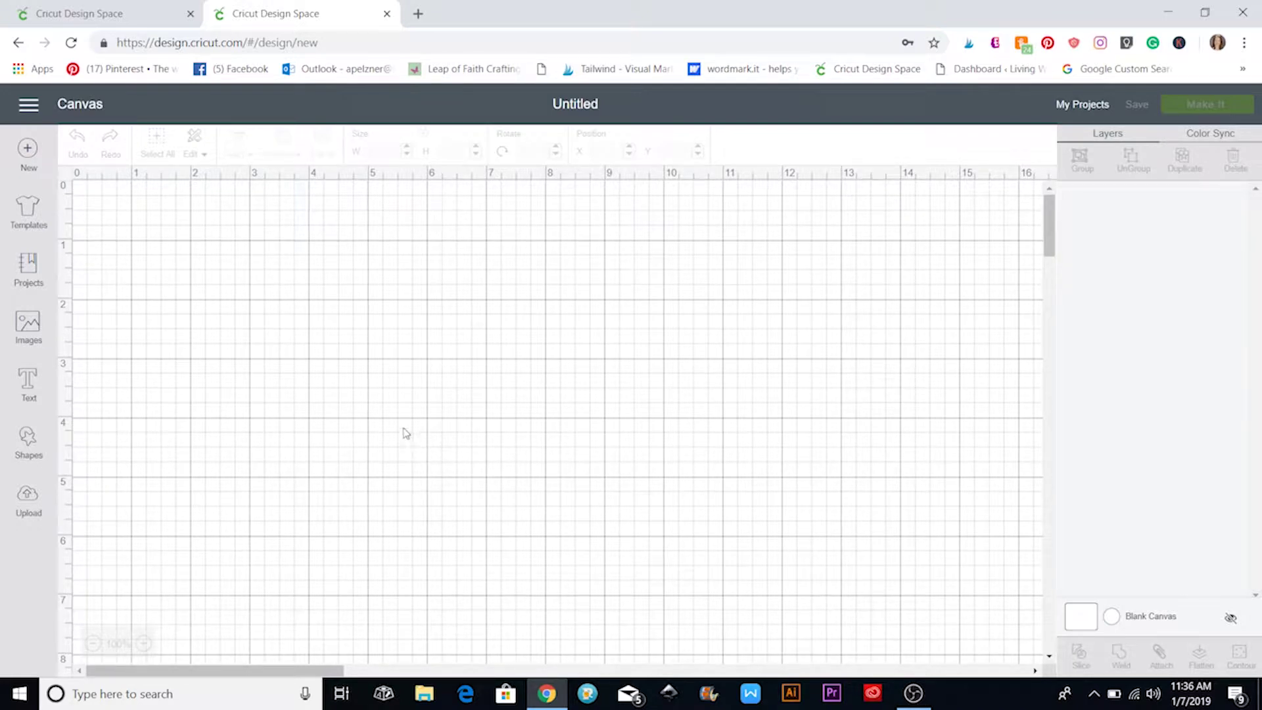
Step: Add a 'Hello' text layer in Cricut Sans and bring up its font list
left_click(28, 393)
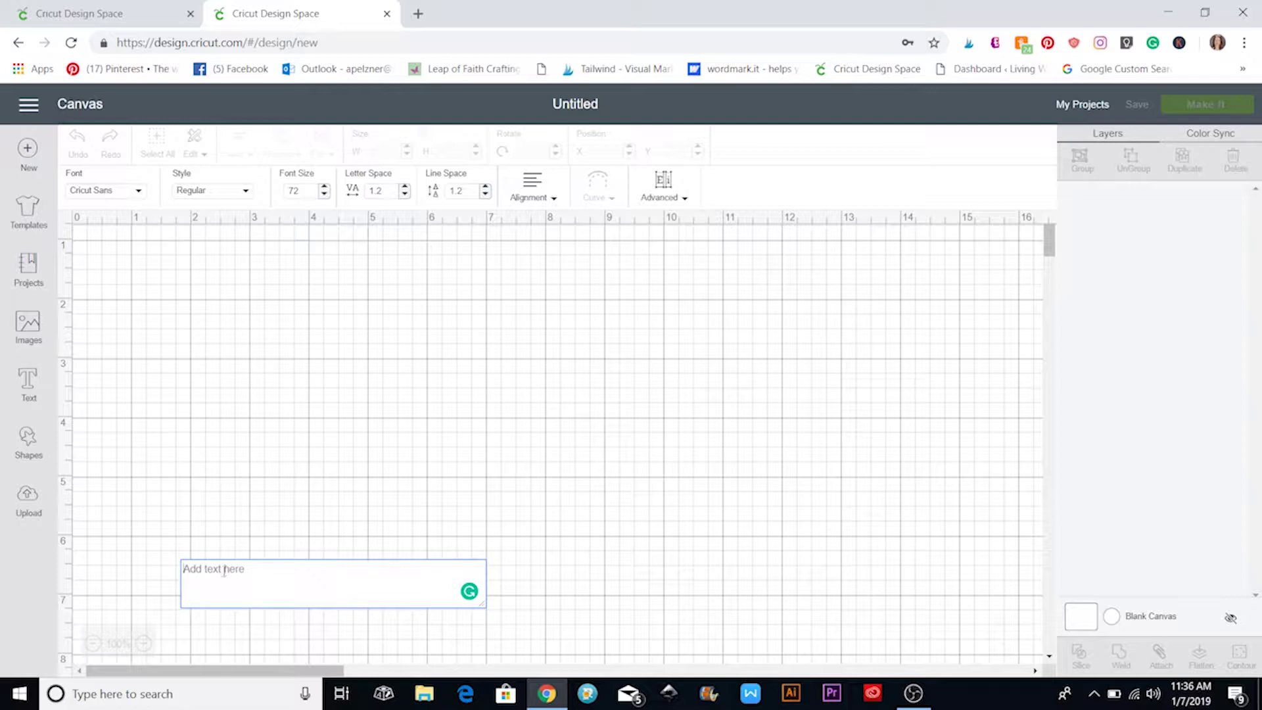
type("Hello")
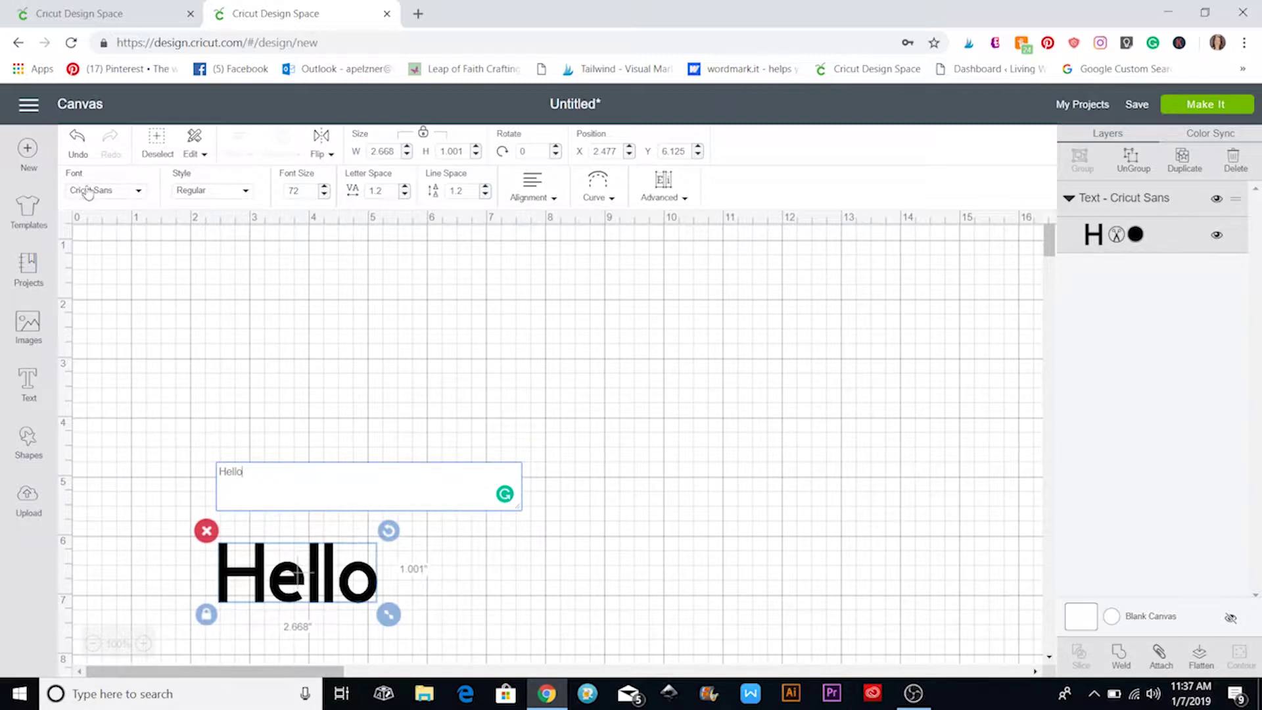
left_click(136, 193)
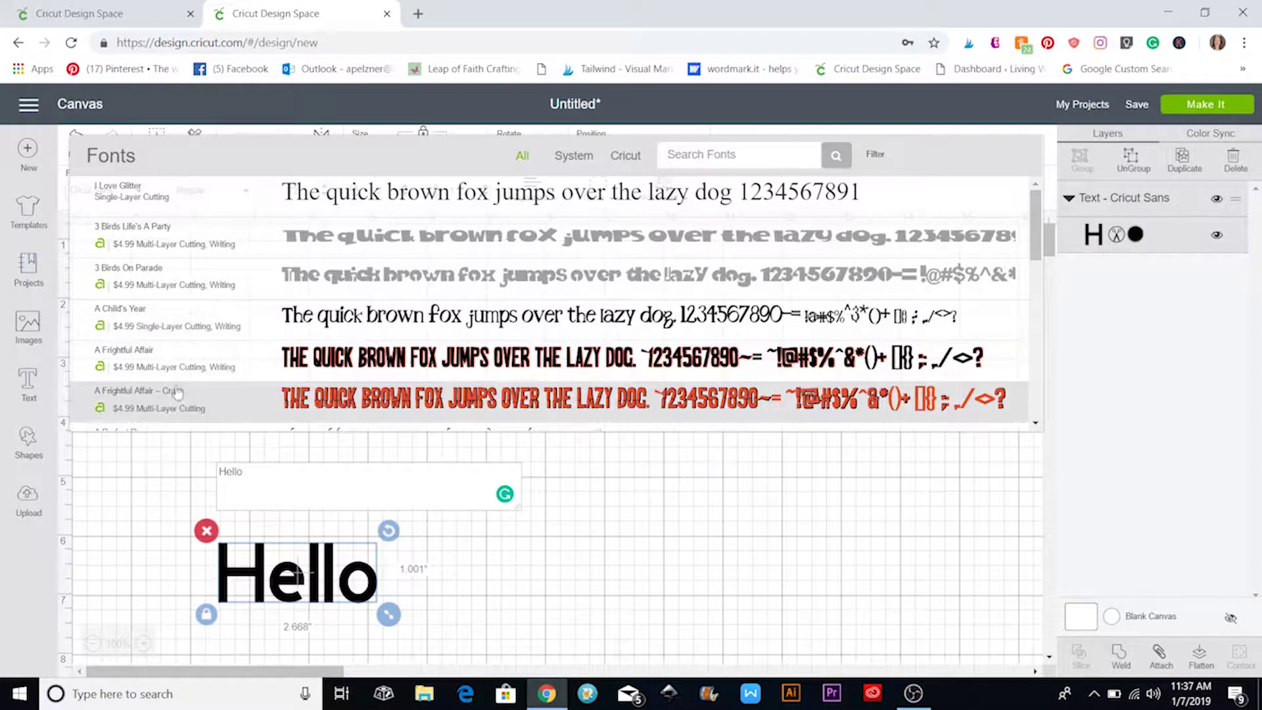
Step: Filter the font list to System fonts and pick Arrivals for Hello
left_click(575, 158)
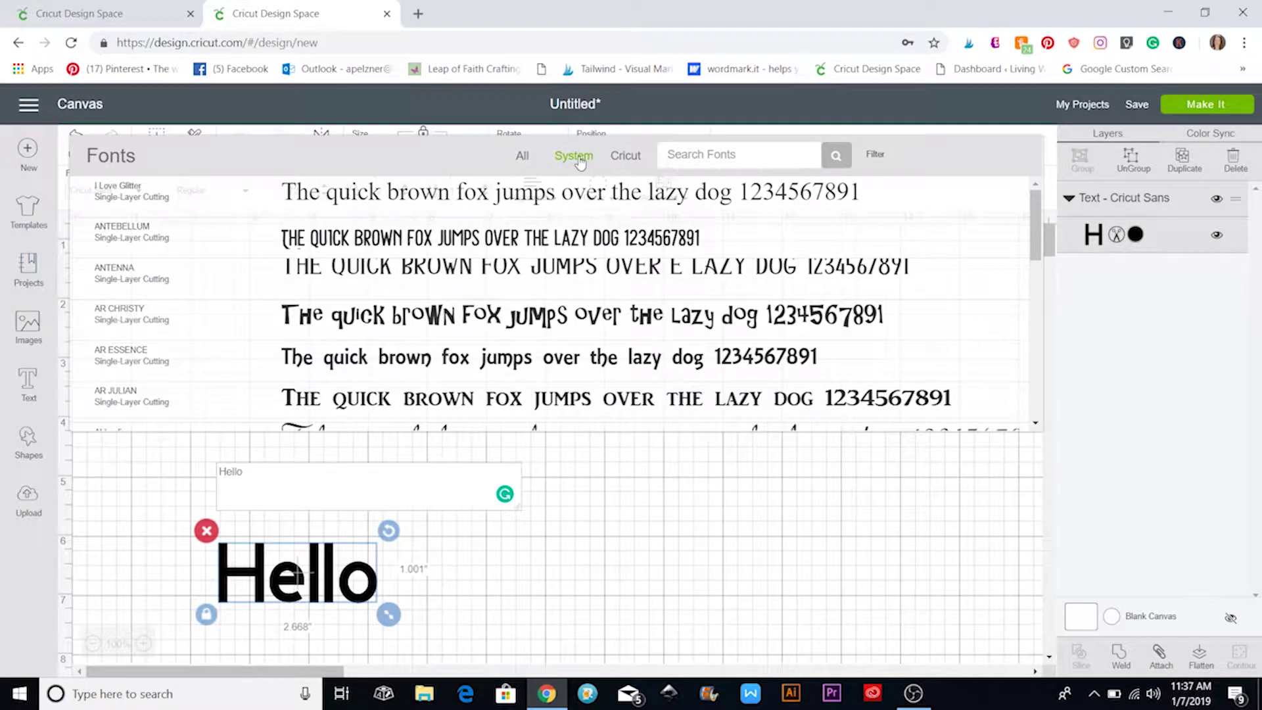
scroll(247, 250, "down", 5)
scroll(249, 269, "down", 5)
scroll(248, 270, "down", 5)
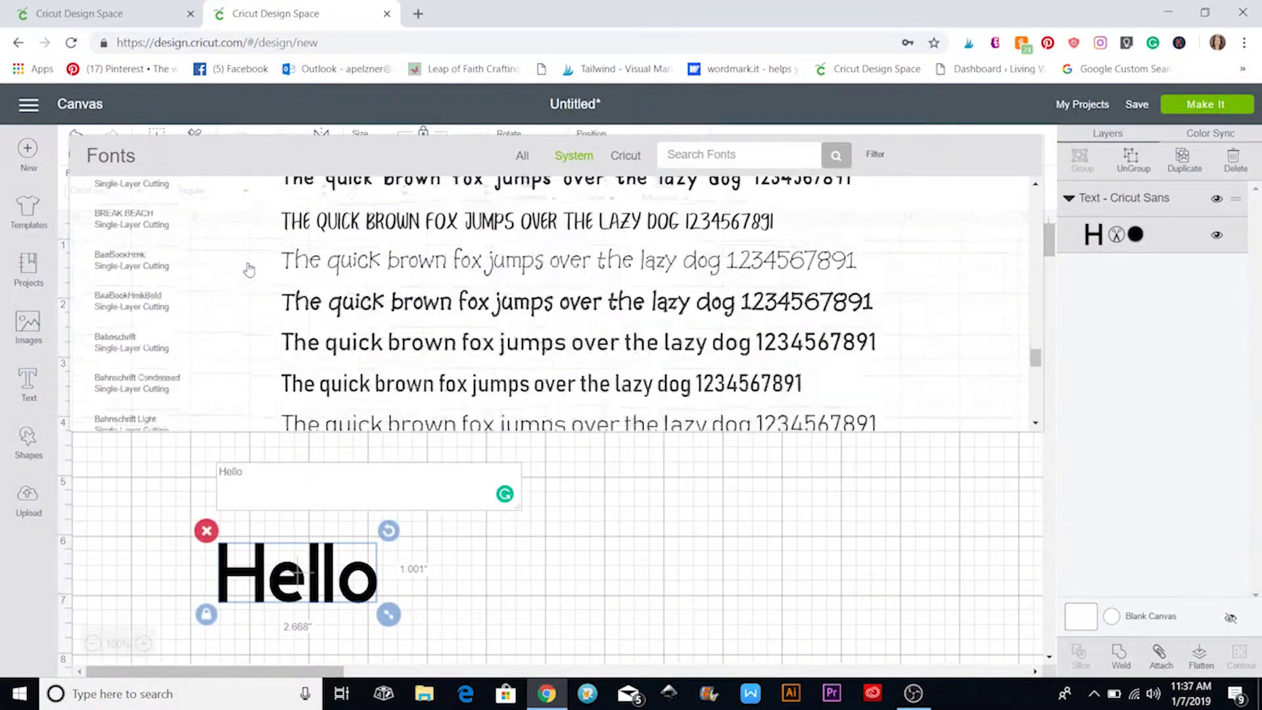
scroll(249, 270, "down", 3)
scroll(249, 270, "down", 2)
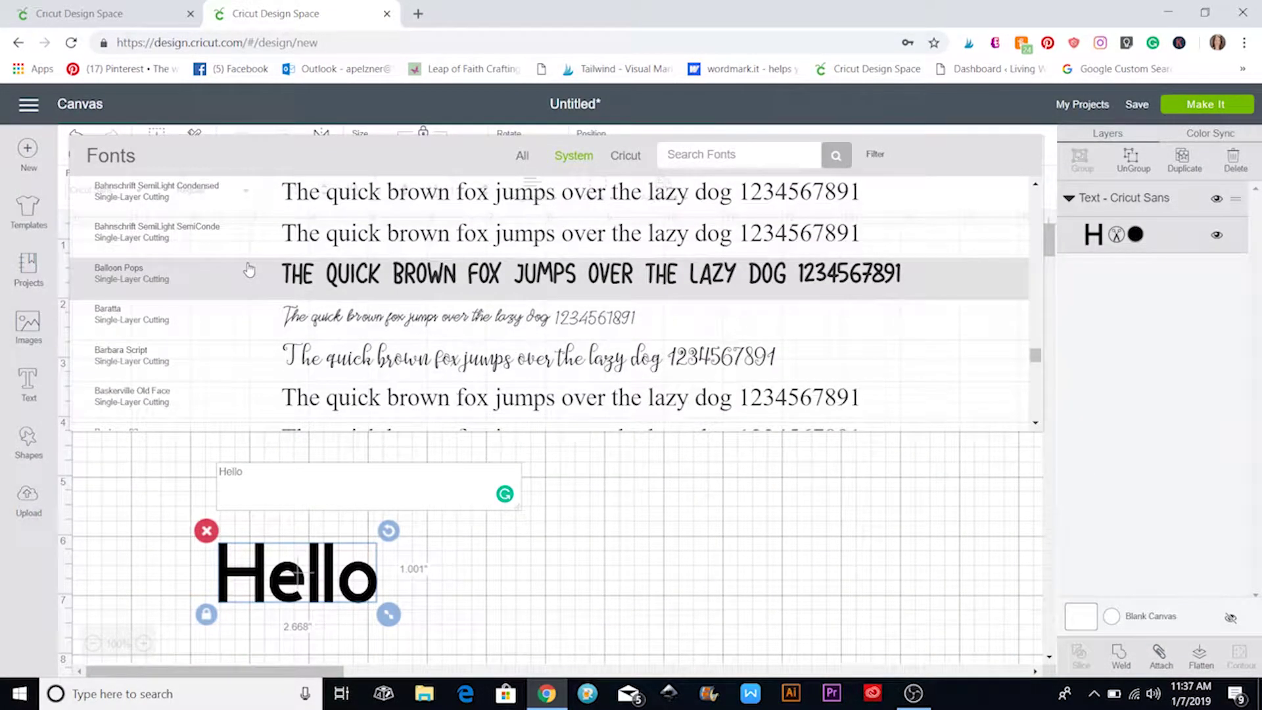
scroll(248, 269, "up", 6)
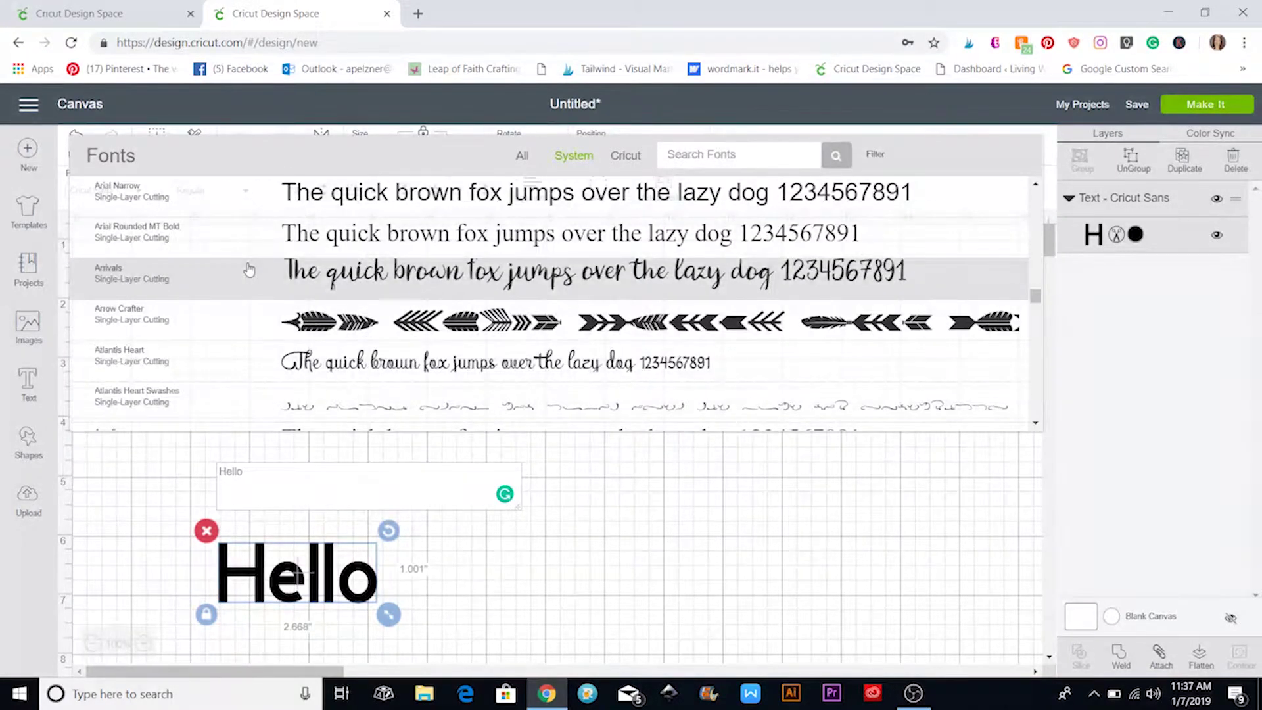
left_click(375, 279)
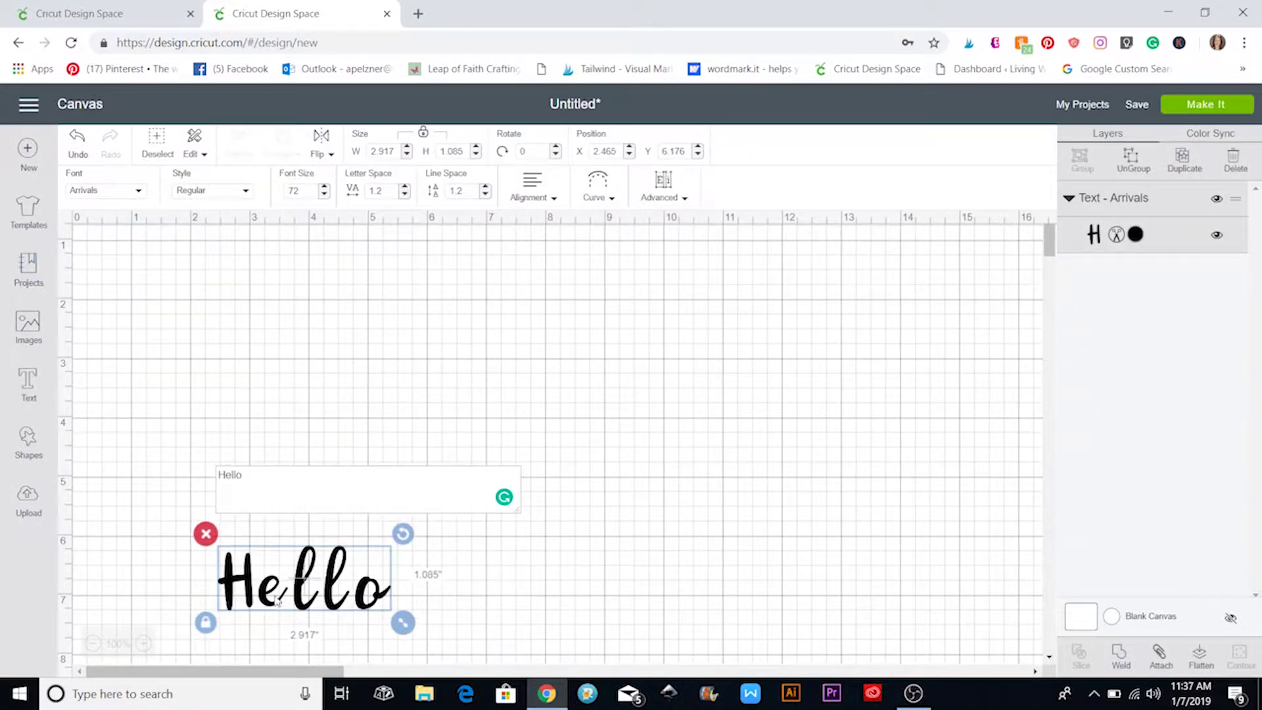
Step: Move Hello toward the top, enlarge it, and set its width to 6 inches
left_click_drag(335, 592, 399, 368)
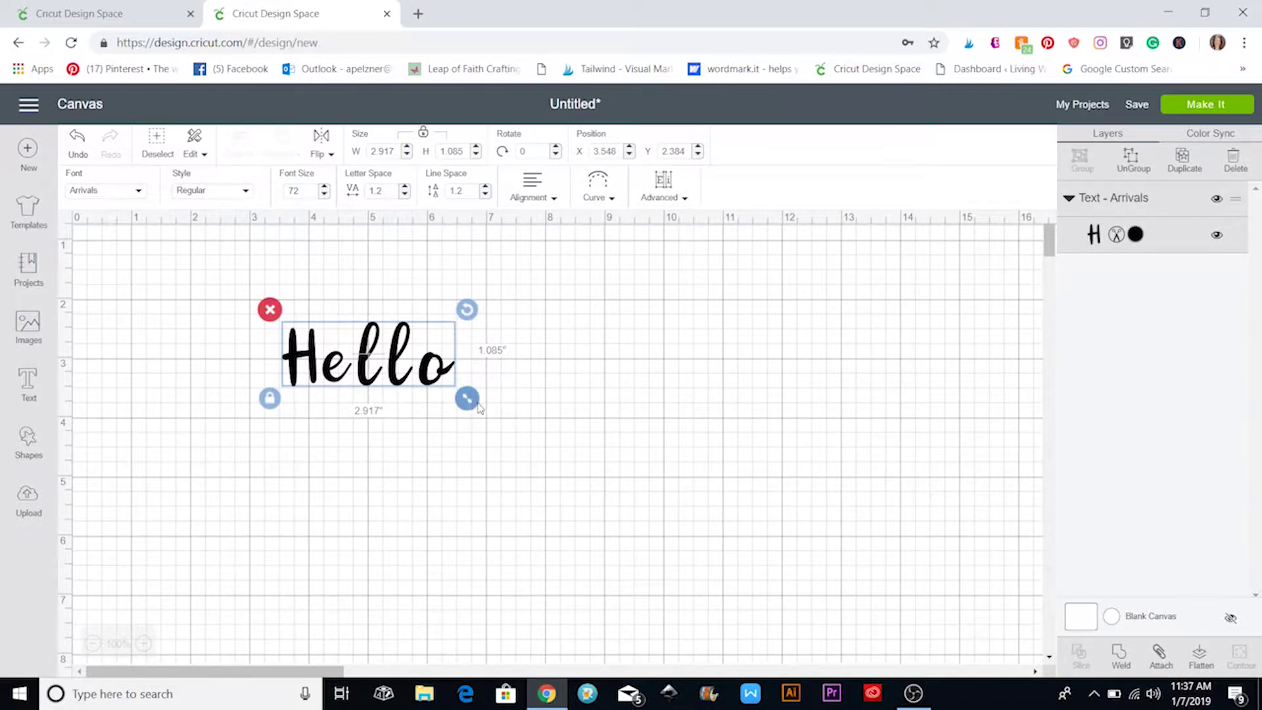
left_click_drag(479, 404, 472, 402)
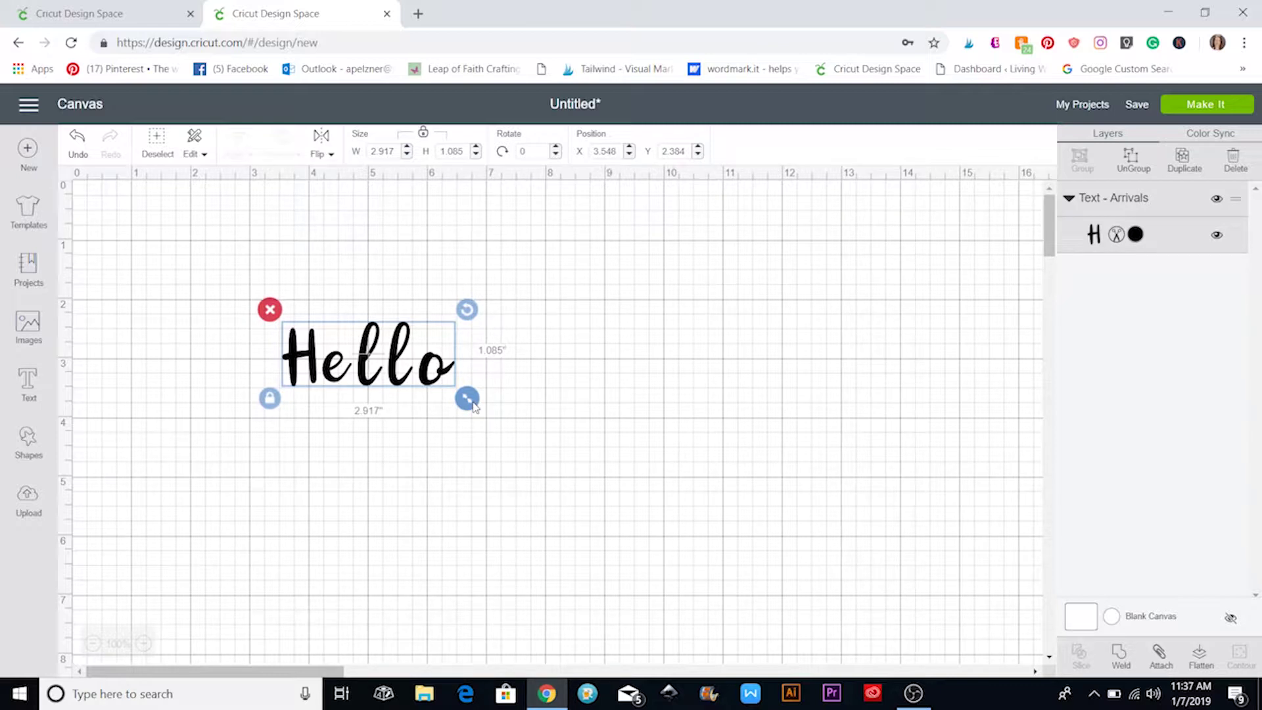
left_click_drag(474, 404, 499, 407)
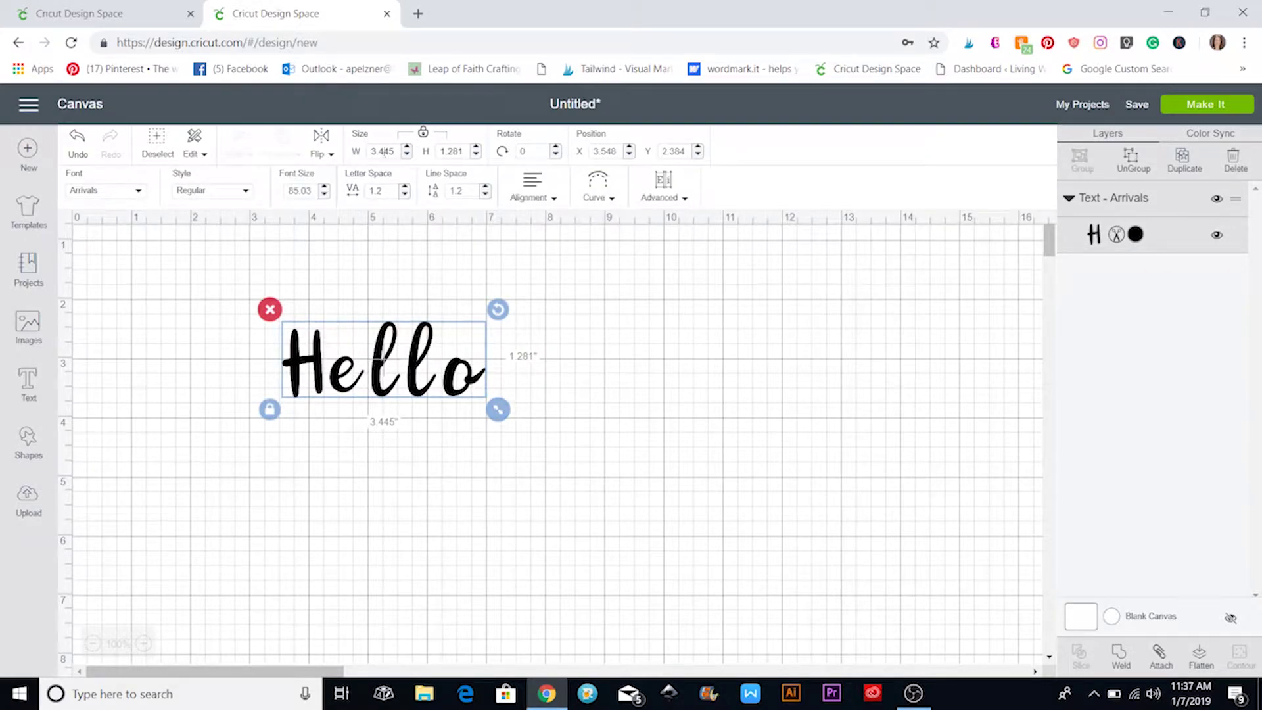
left_click_drag(370, 152, 390, 153)
type("6")
key("Return")
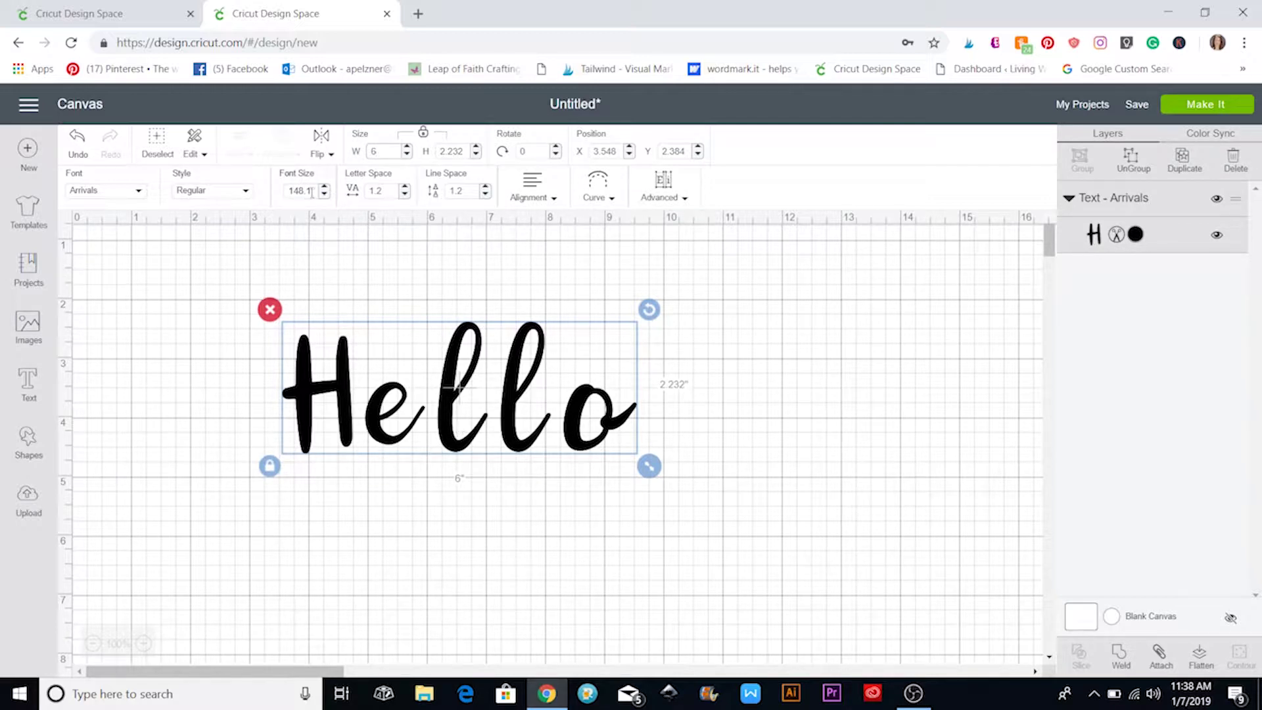
Step: Set Hello's font size to 52, then delete the text
left_click_drag(309, 191, 280, 198)
type("52")
key("Return")
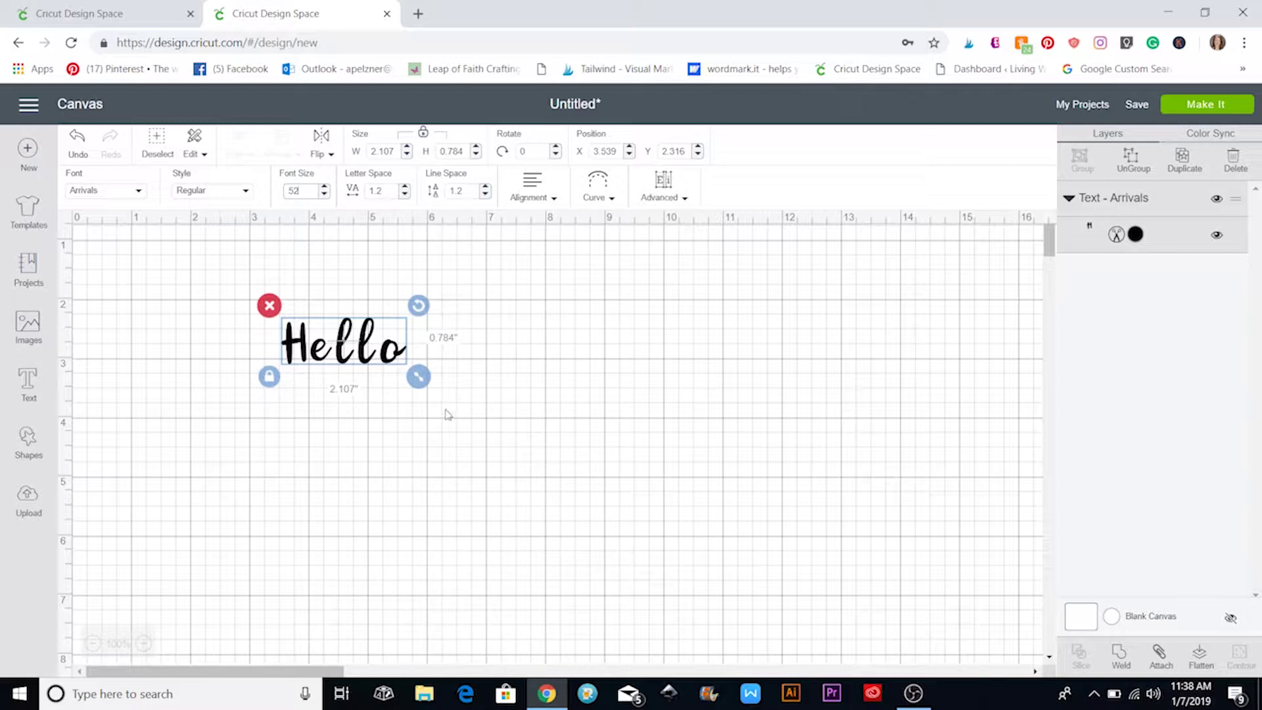
left_click(269, 307)
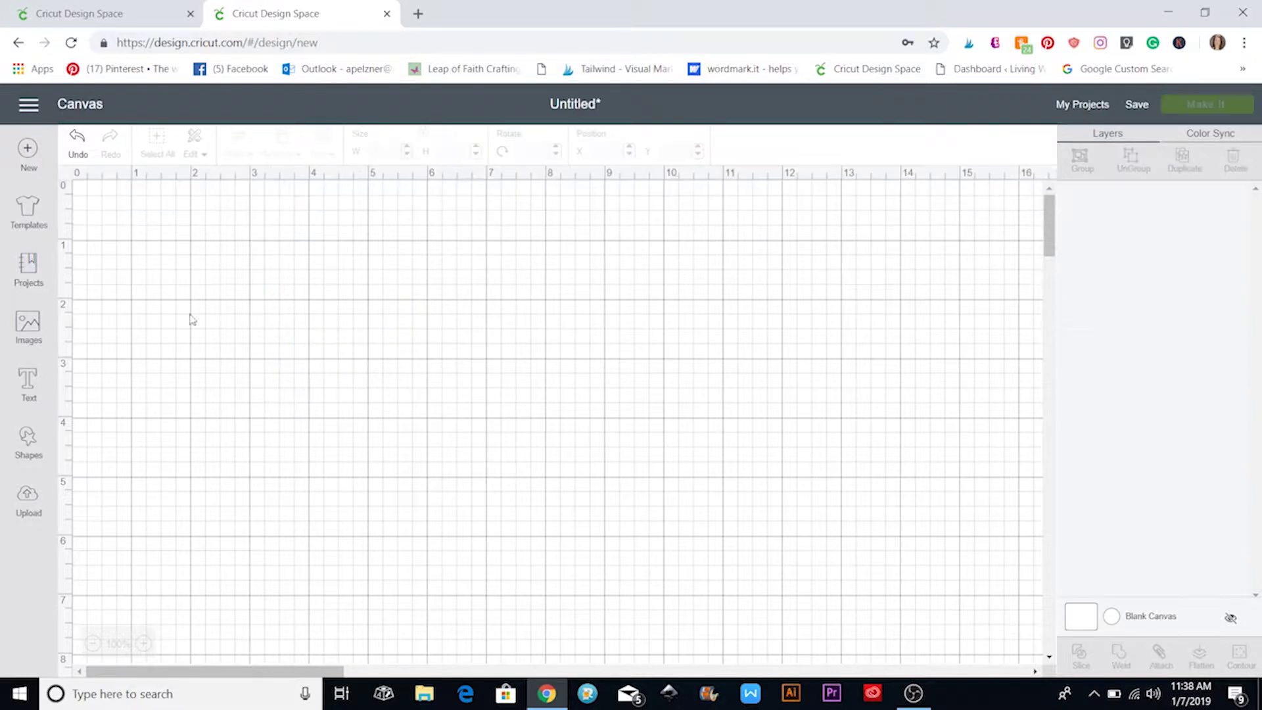
Step: Browse the featured $0.99 images in the library and show the Filter options
left_click(33, 330)
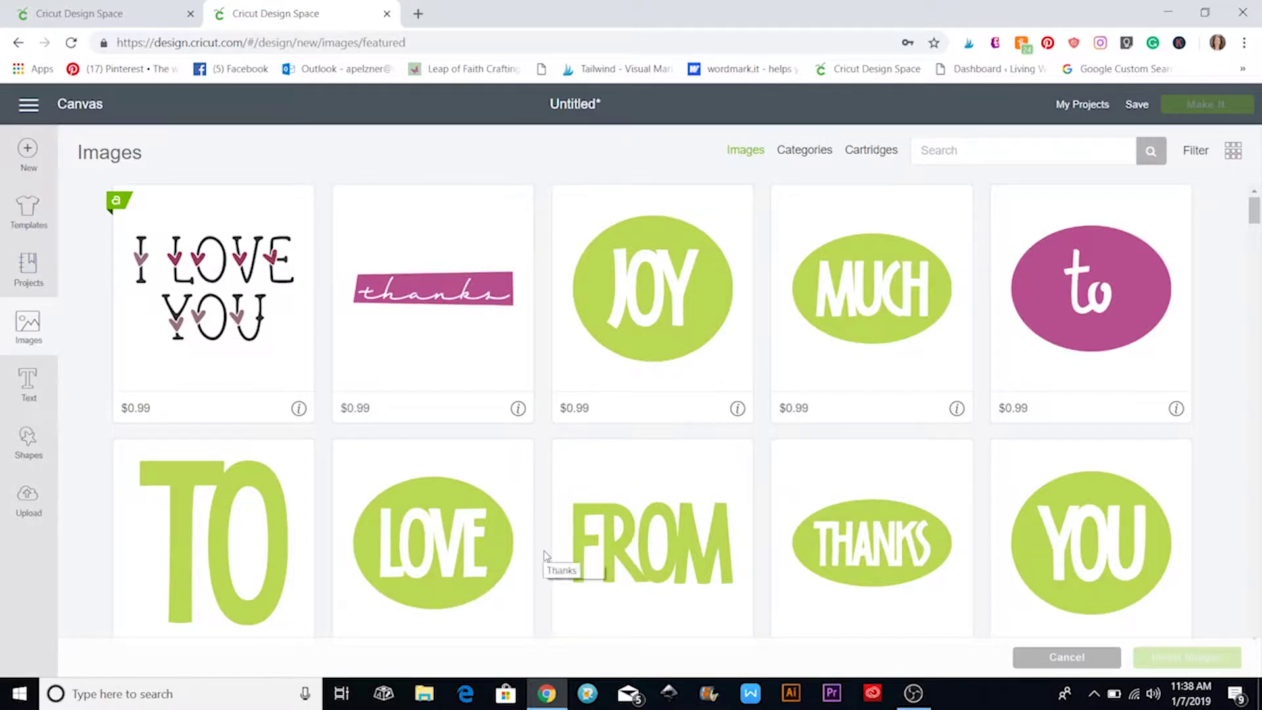
scroll(544, 556, "down", 1)
scroll(545, 556, "up", 1)
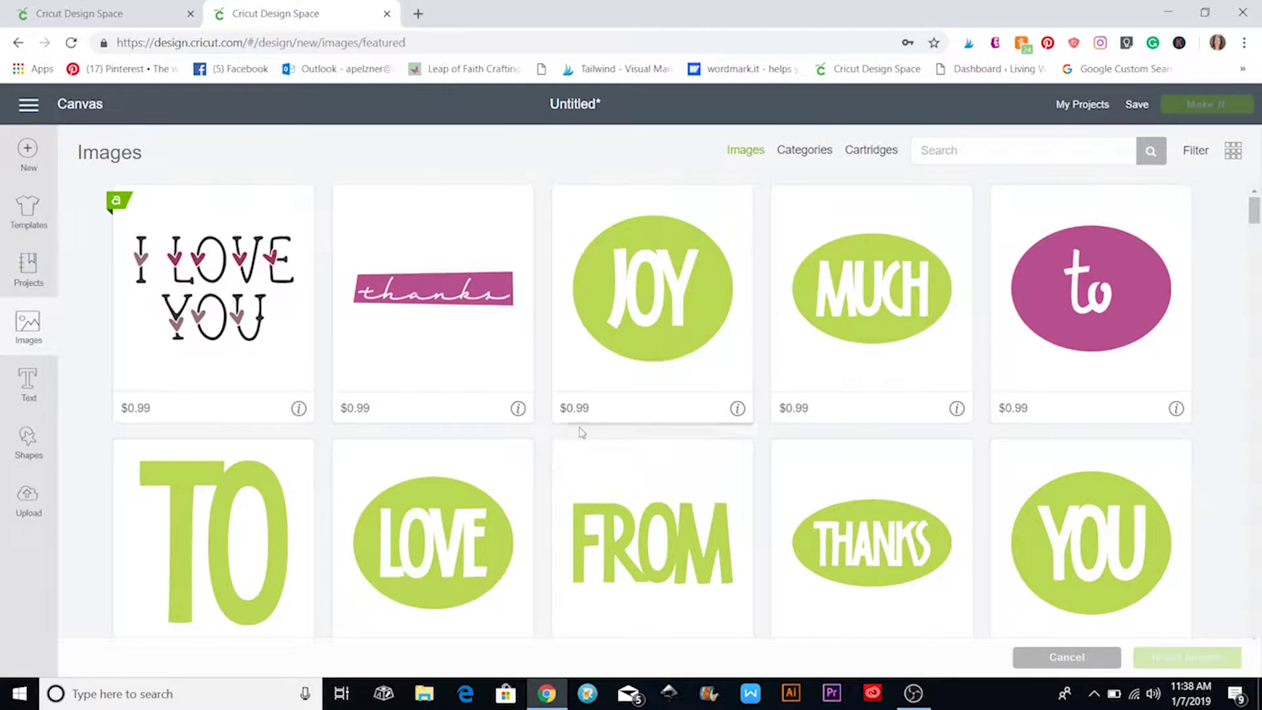
scroll(514, 421, "down", 8)
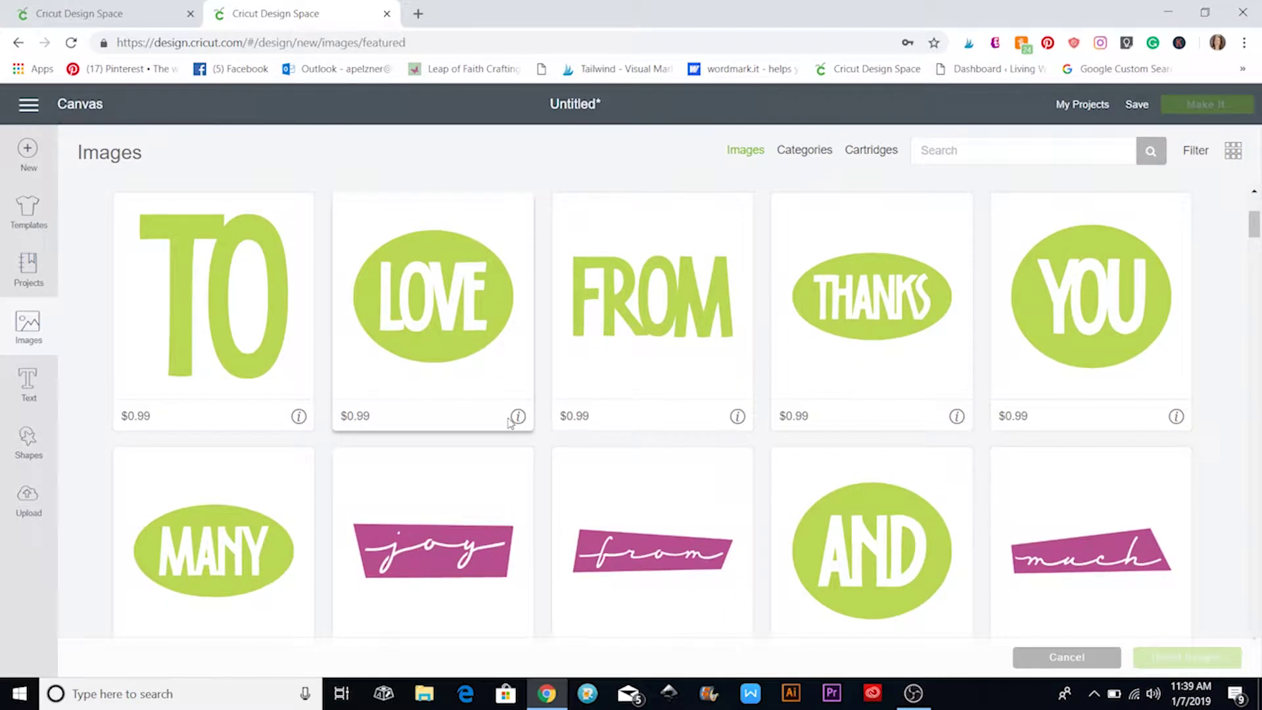
scroll(514, 421, "up", 6)
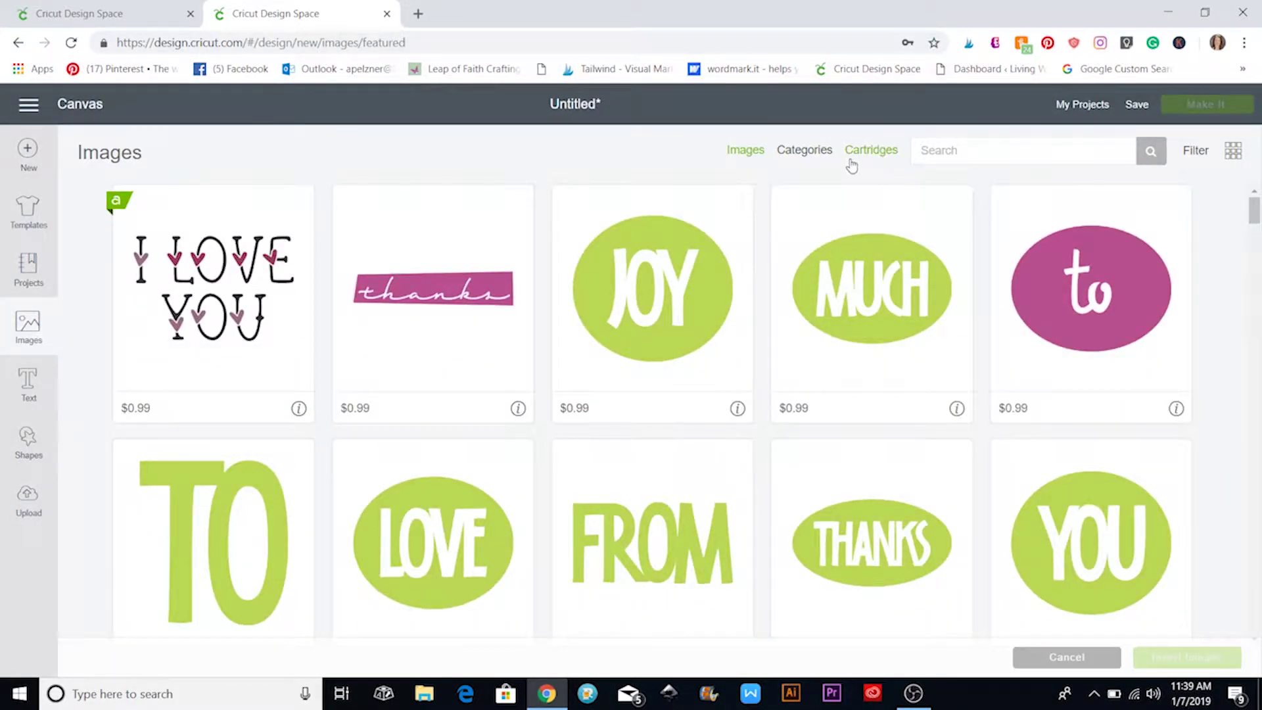
left_click(1195, 153)
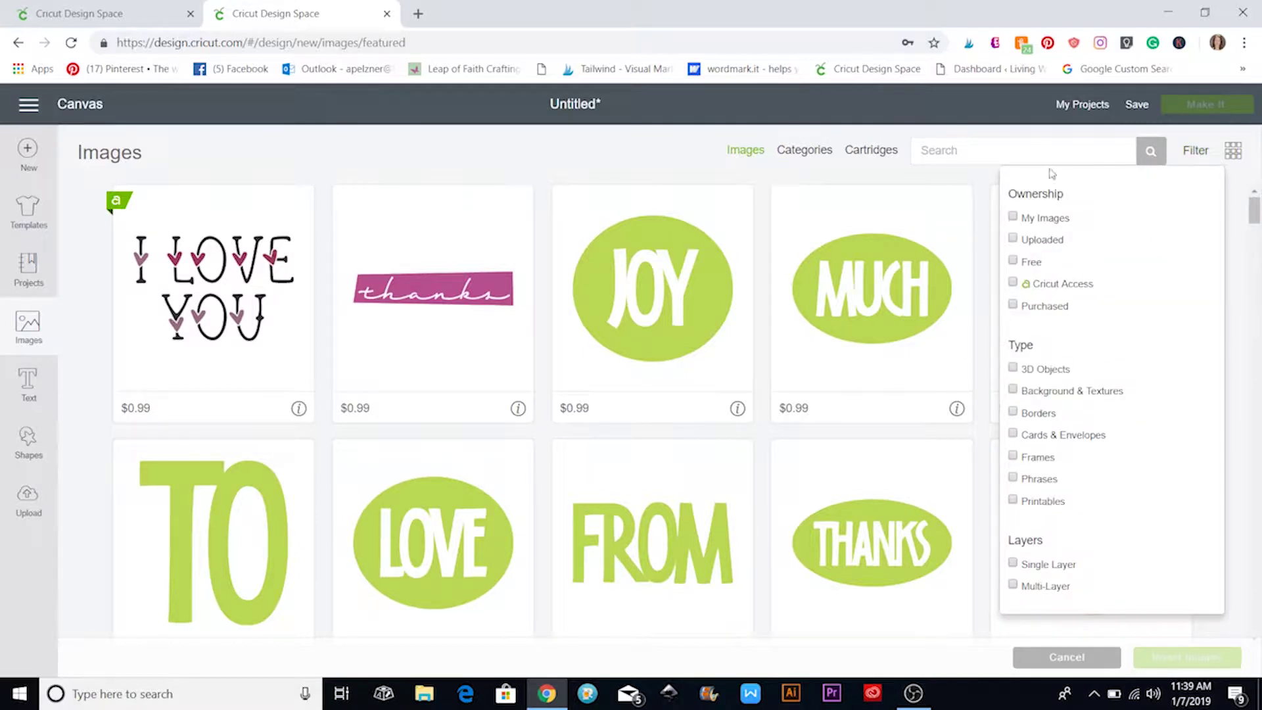
Step: Filter the image library to show only Free images and scroll through the results
left_click(1013, 262)
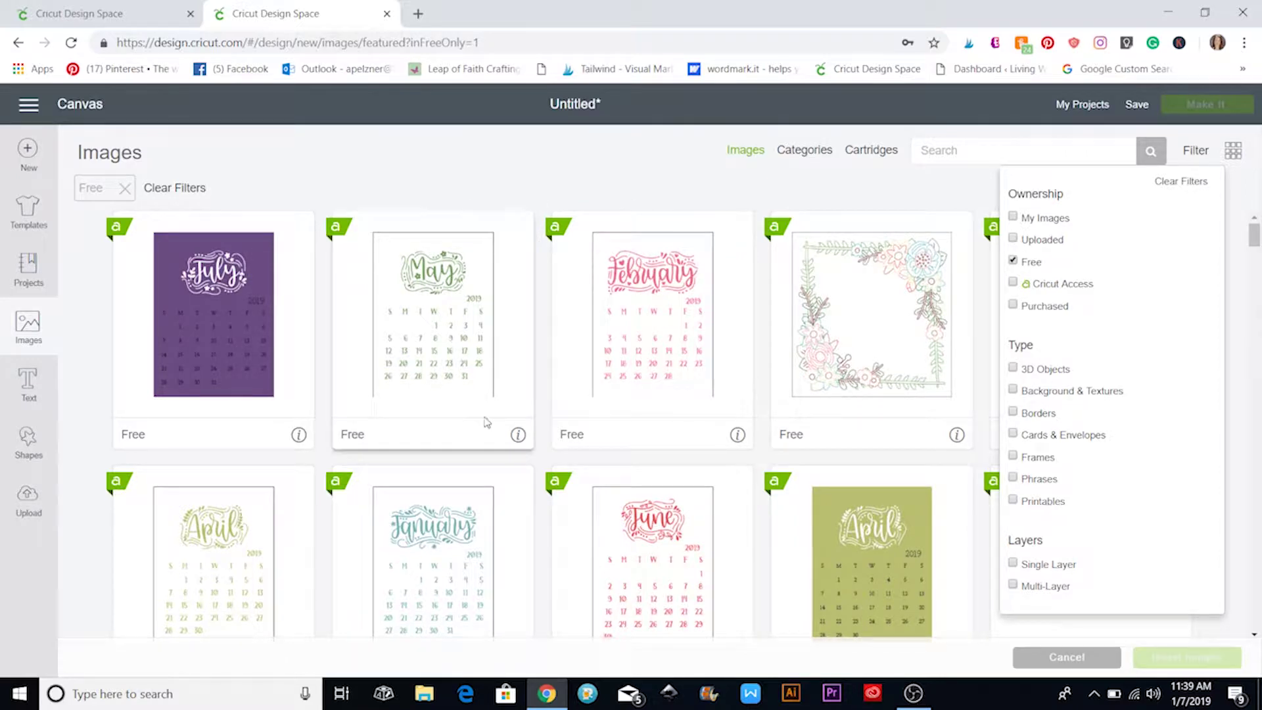
left_click(463, 179)
scroll(538, 309, "down", 10)
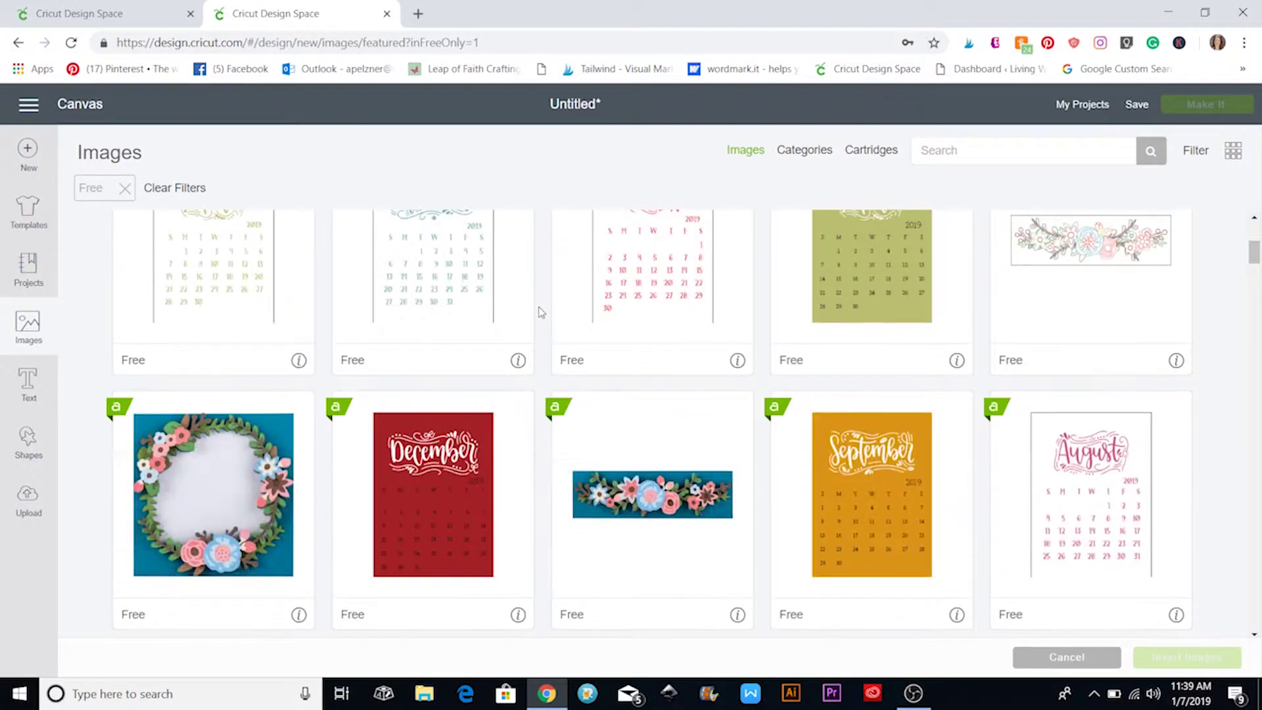
scroll(493, 366, "down", 10)
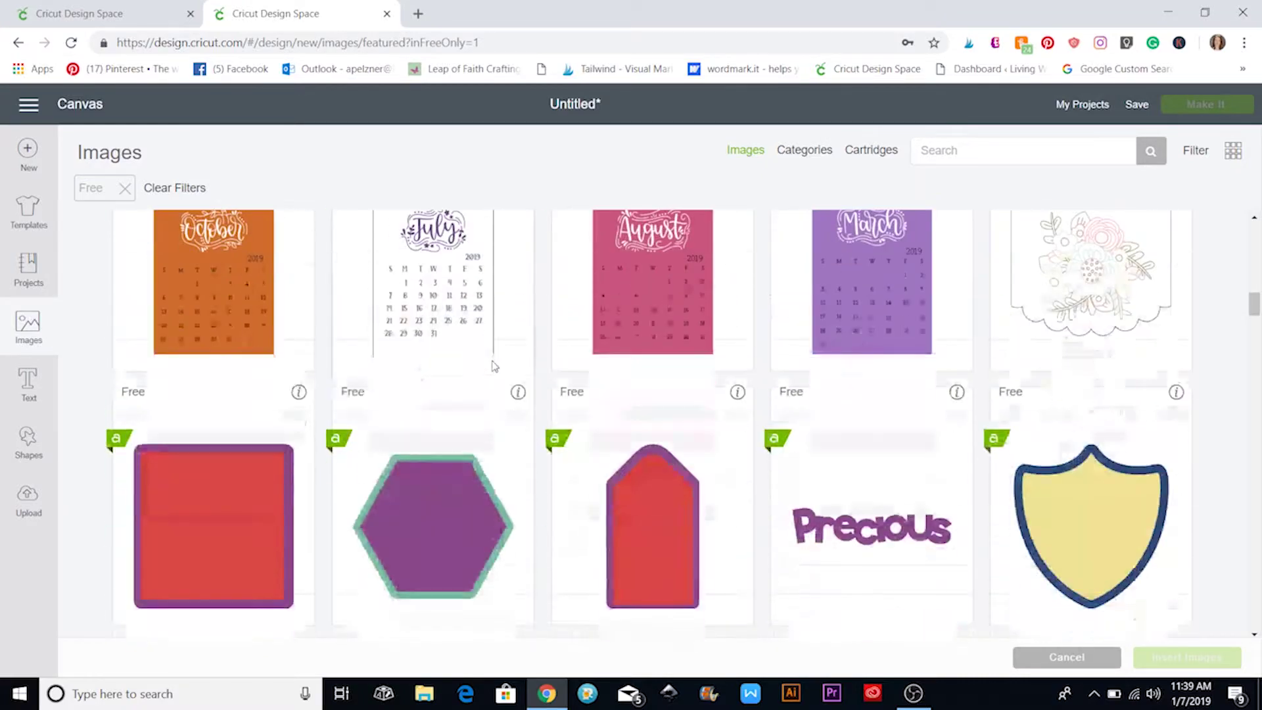
scroll(494, 366, "down", 5)
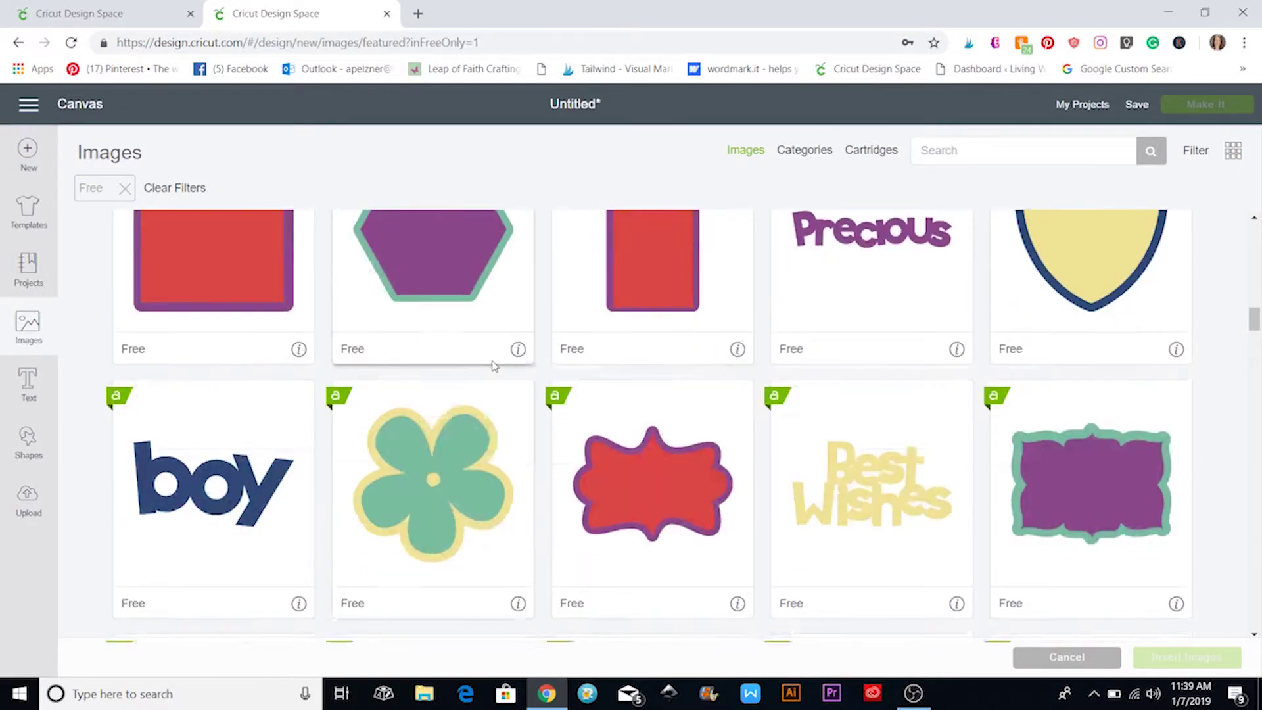
scroll(493, 365, "down", 3)
scroll(493, 363, "up", 15)
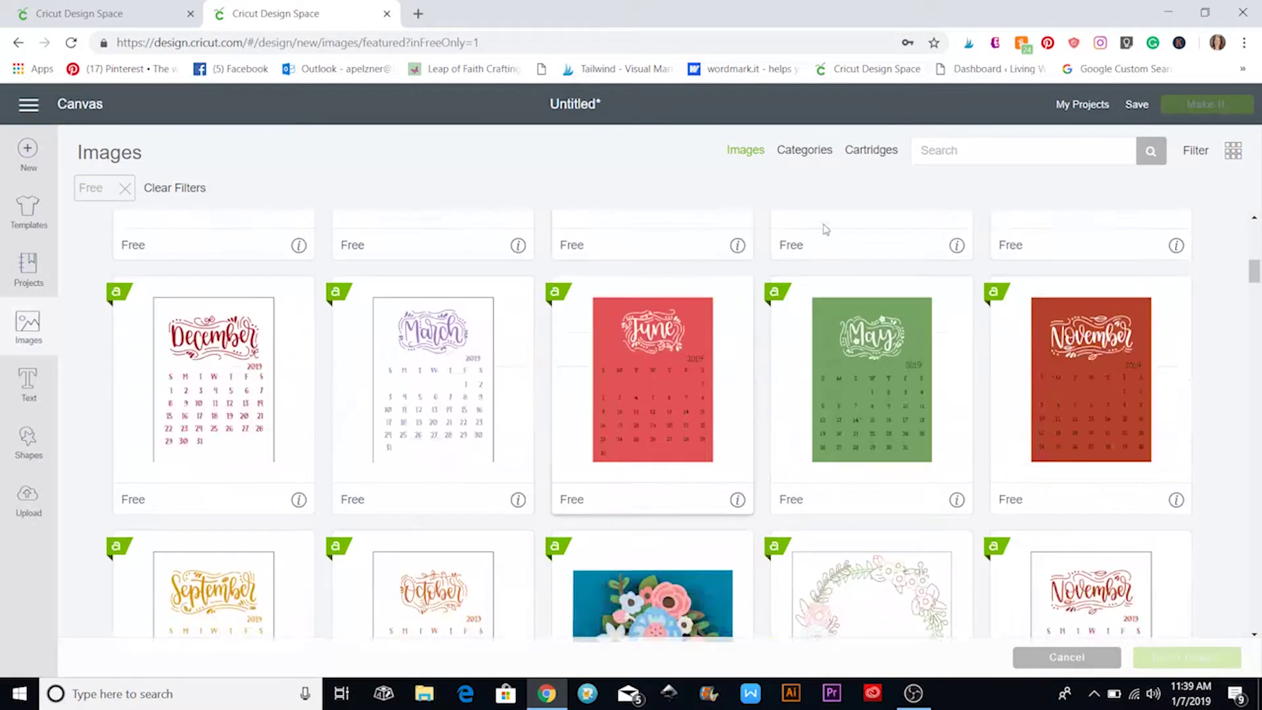
Step: Add My Images to the filter and browse uploaded designs like Trick or Treat
left_click(1194, 151)
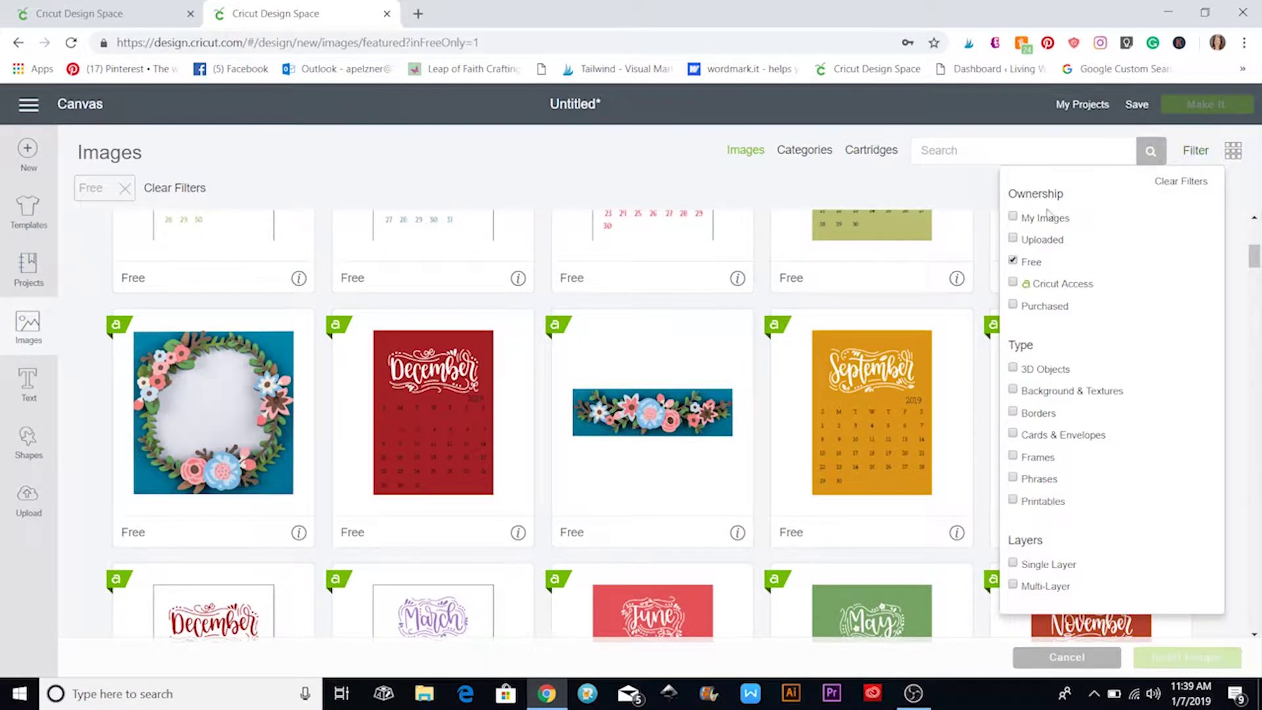
left_click(1014, 217)
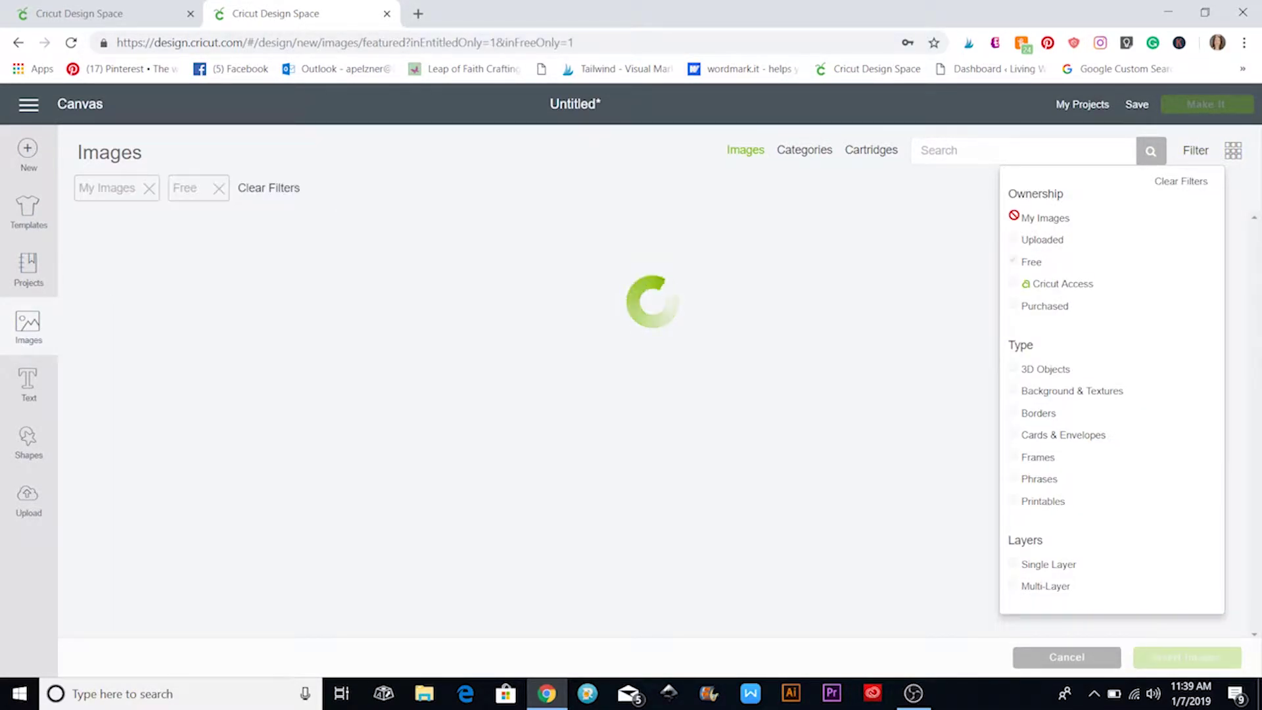
scroll(497, 213, "down", 15)
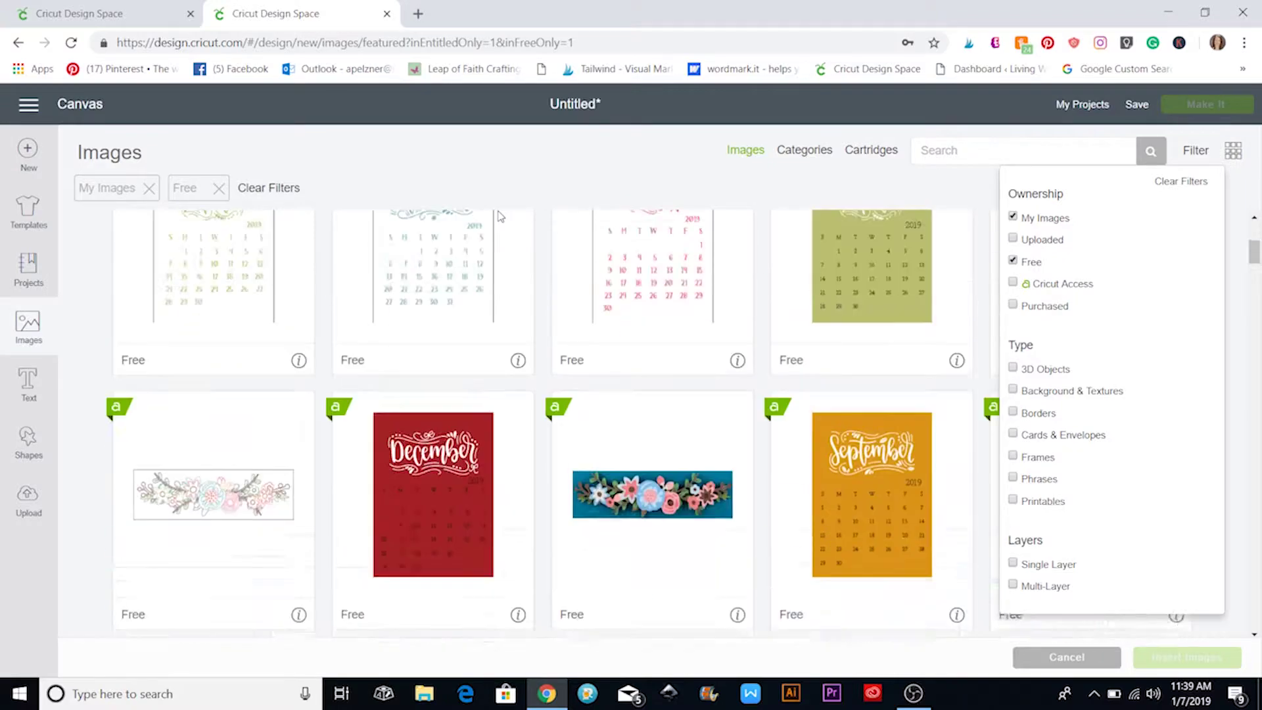
scroll(498, 214, "down", 10)
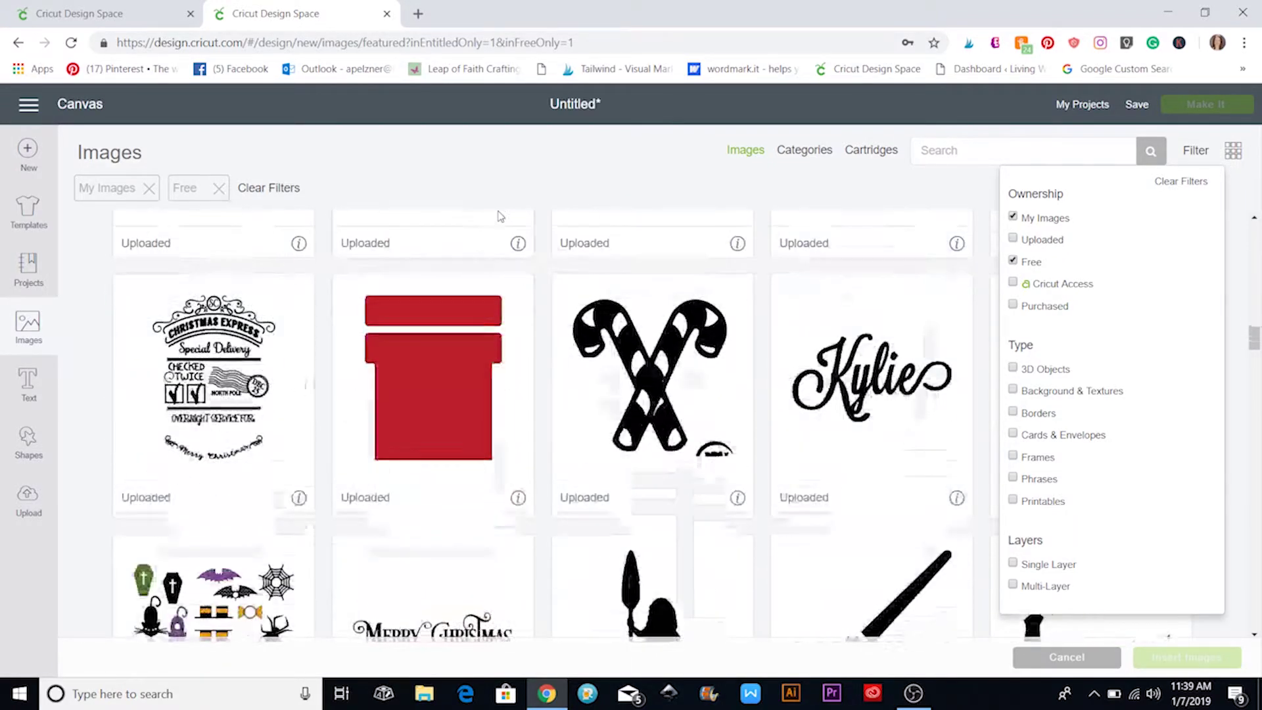
scroll(500, 215, "down", 15)
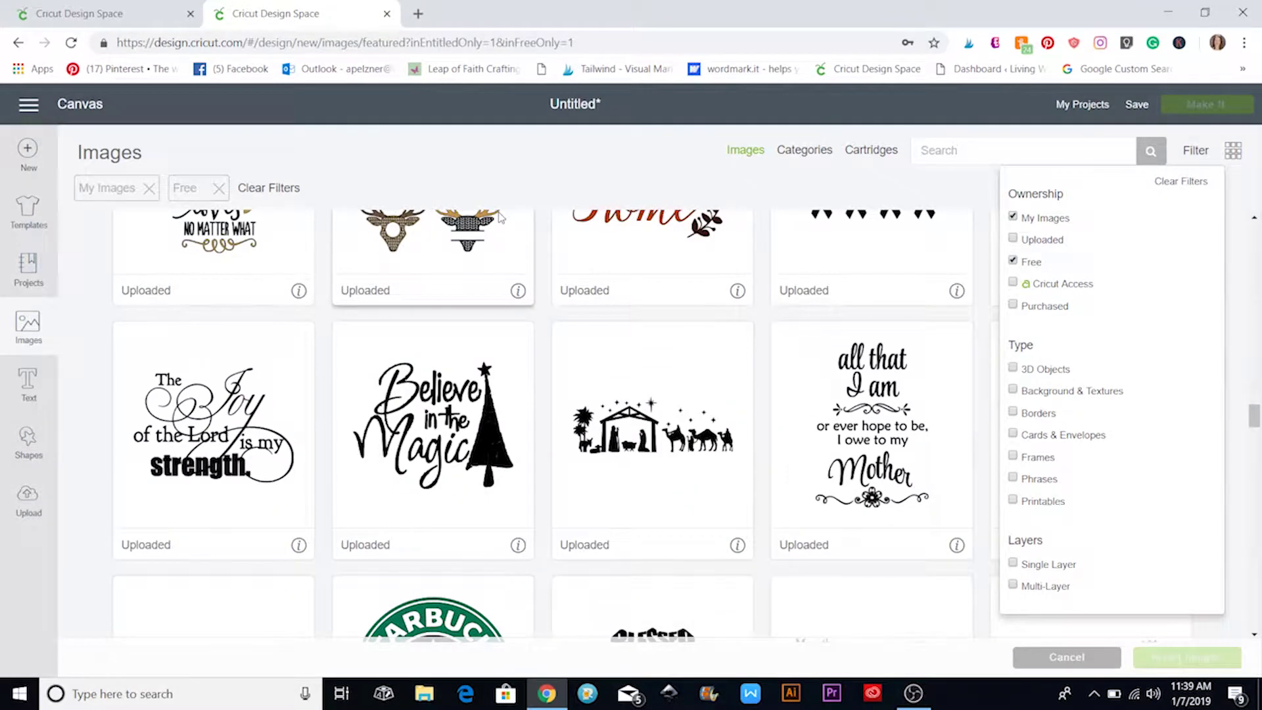
scroll(499, 217, "down", 15)
scroll(499, 216, "down", 3)
left_click(627, 146)
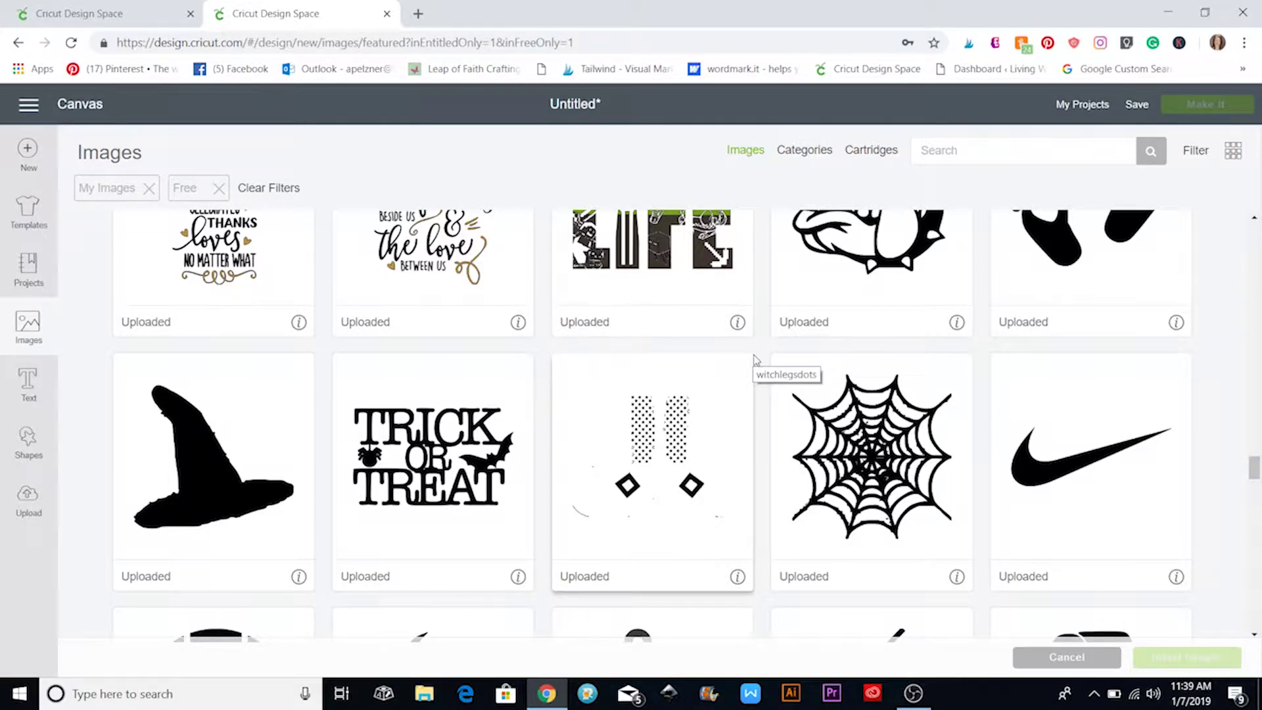
scroll(718, 375, "down", 10)
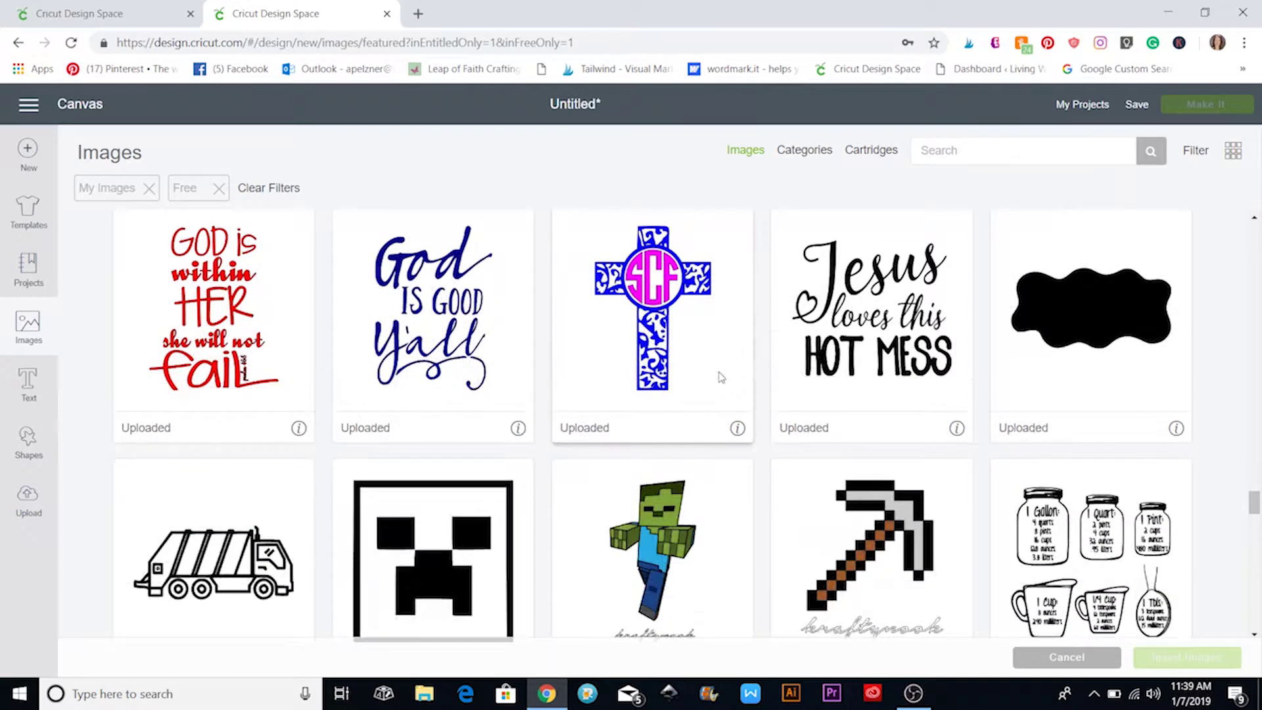
Step: Switch to browsing image sets and remove the free-only ownership restriction
left_click(865, 151)
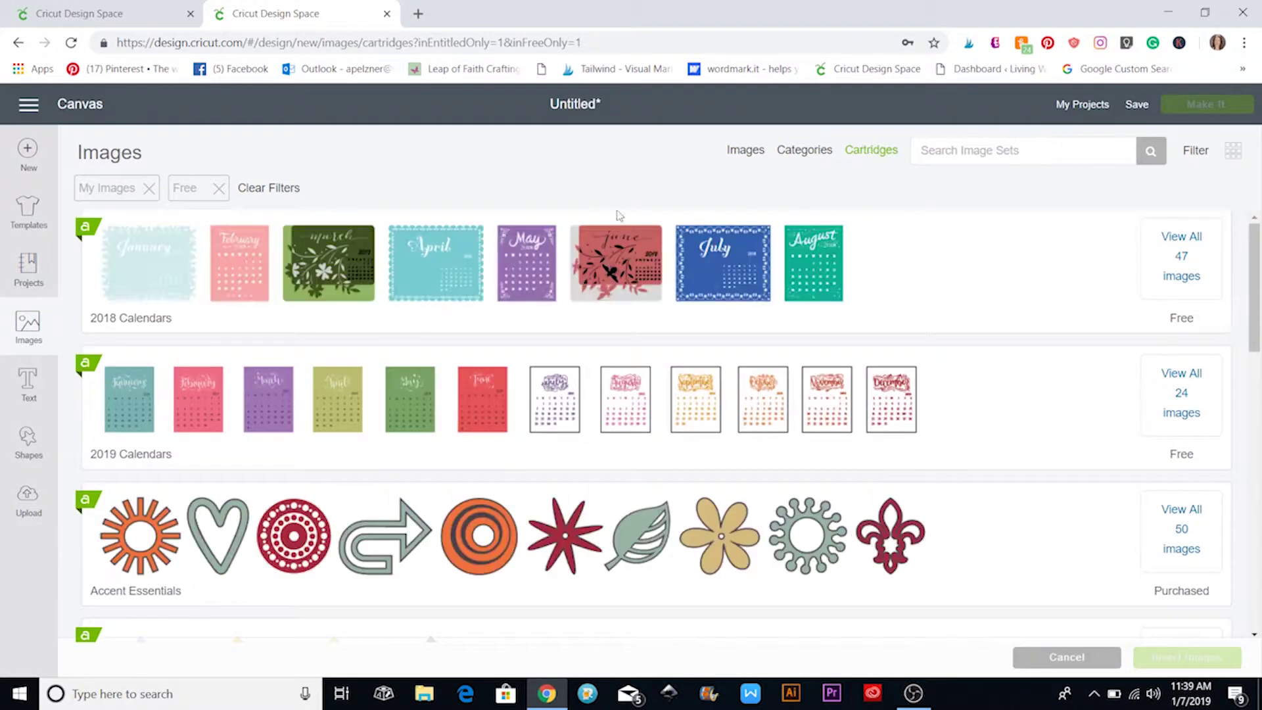
double_click(1195, 150)
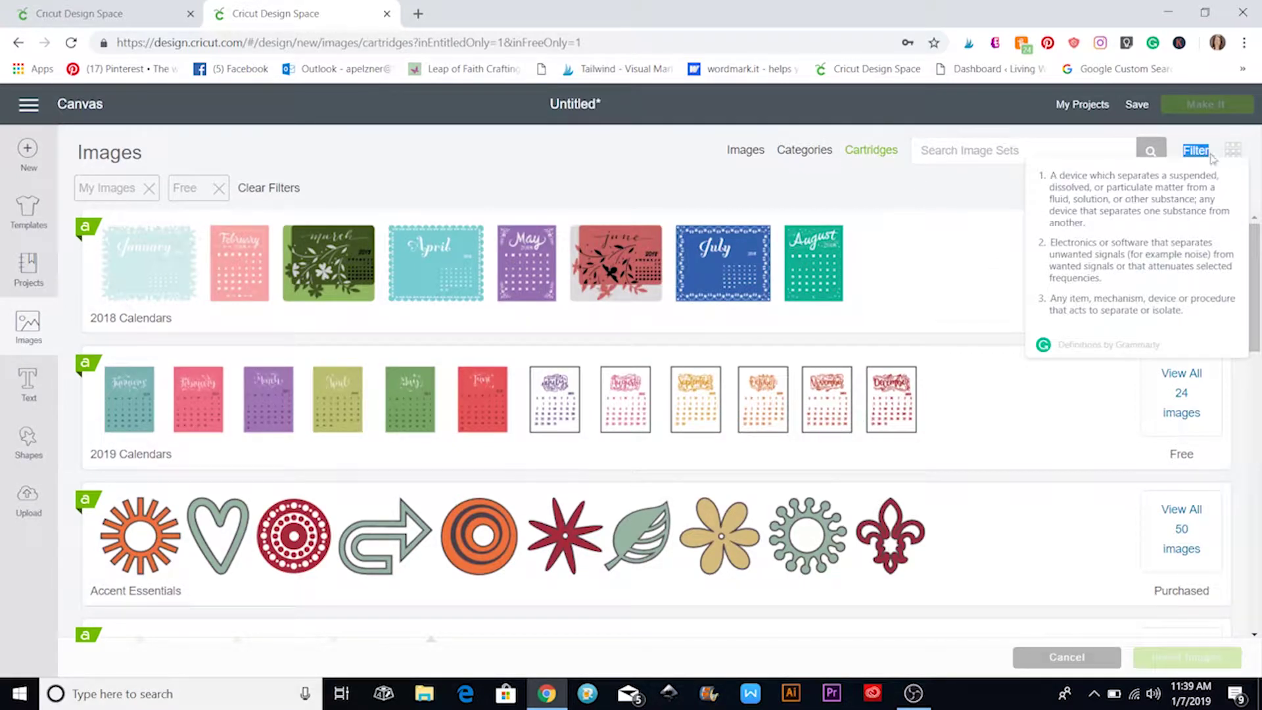
left_click(1198, 152)
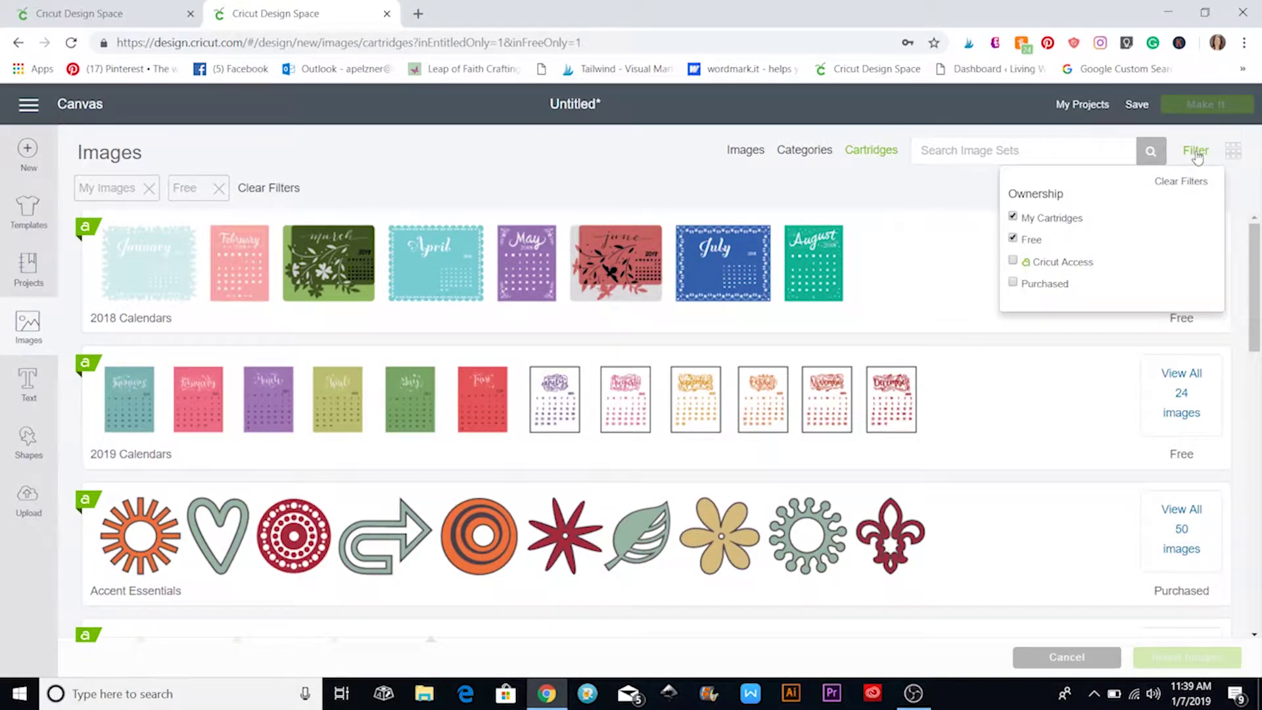
left_click(1013, 240)
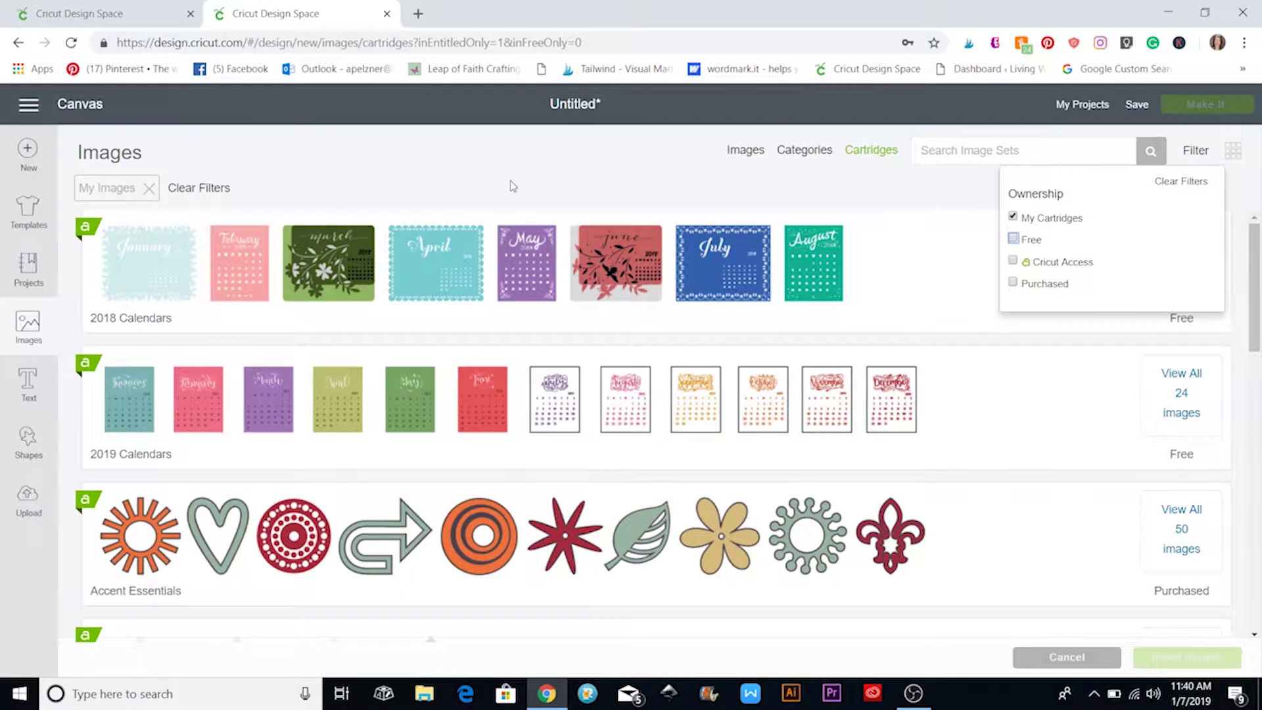
scroll(551, 279, "down", 14)
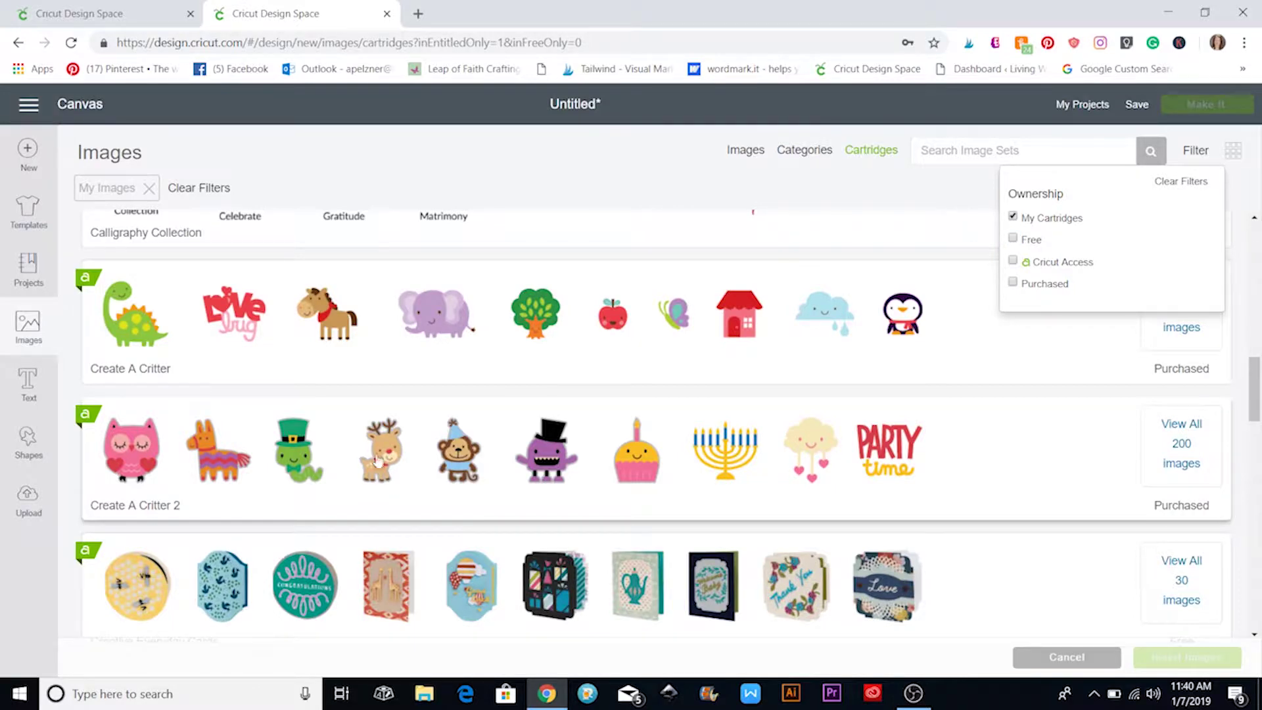
Step: Open the Create A Critter 2 image set and select the smiling Apple image
left_click(378, 462)
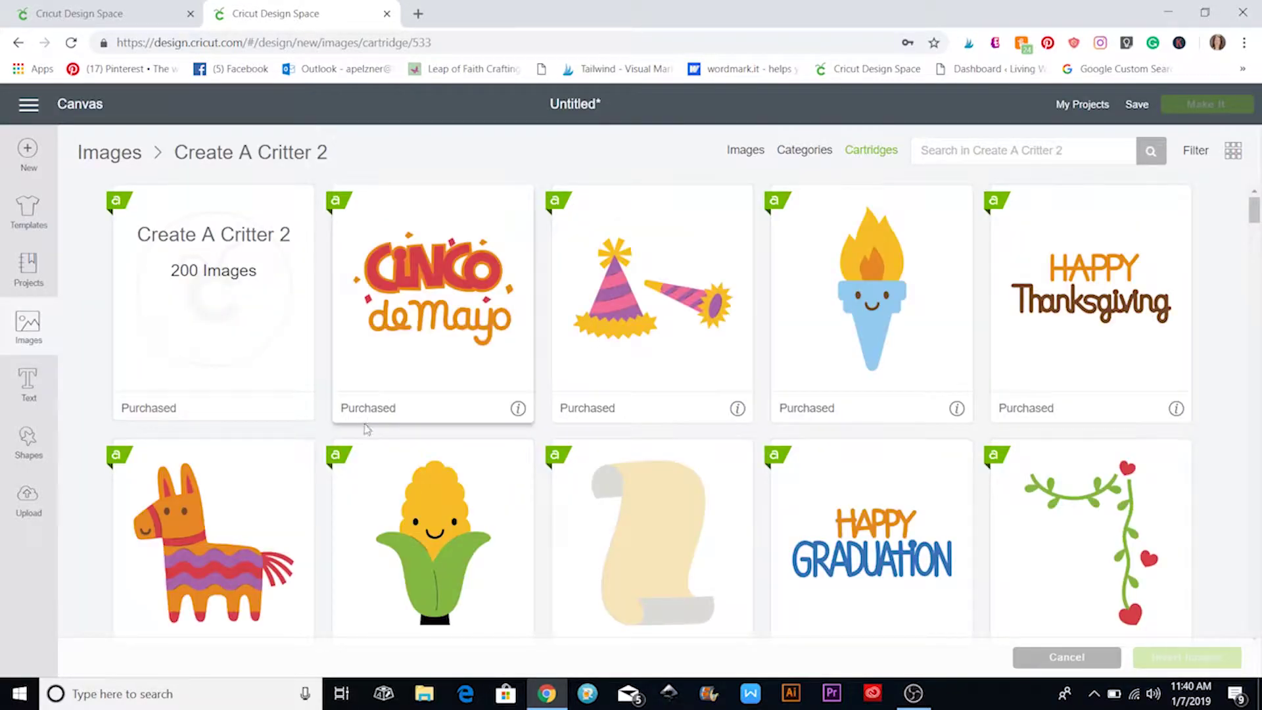
scroll(676, 395, "down", 5)
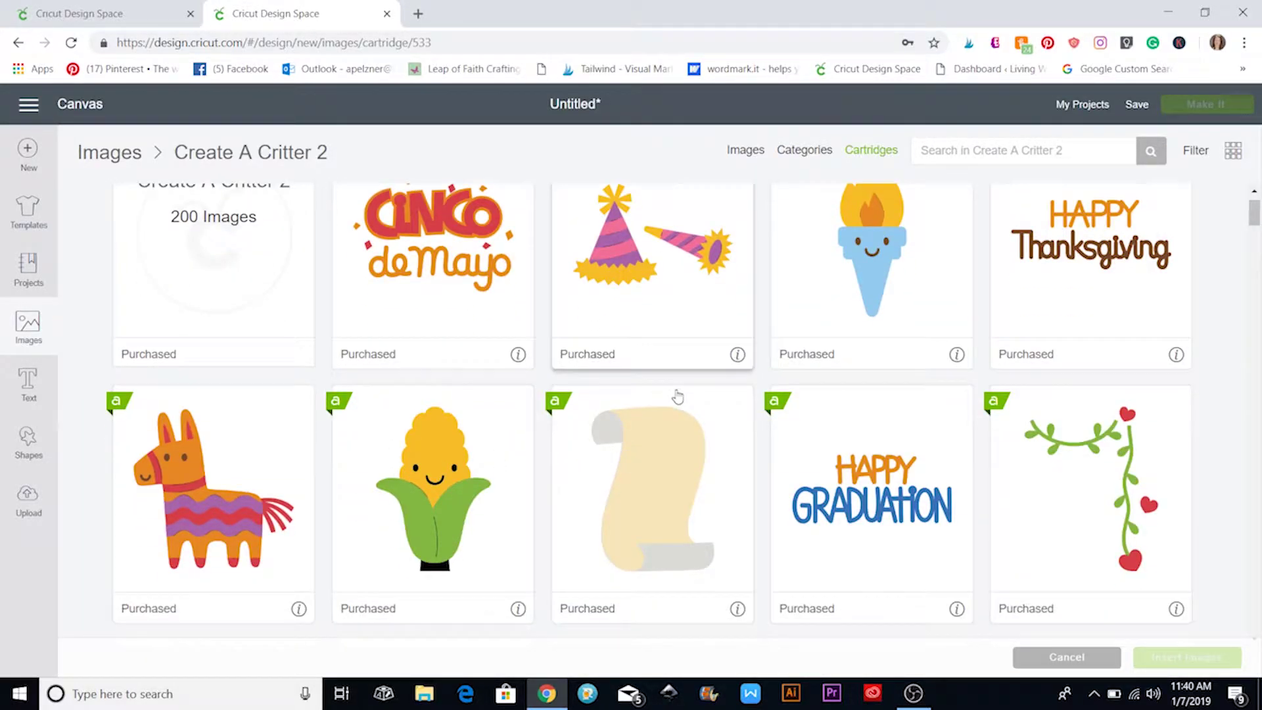
scroll(677, 394, "down", 2)
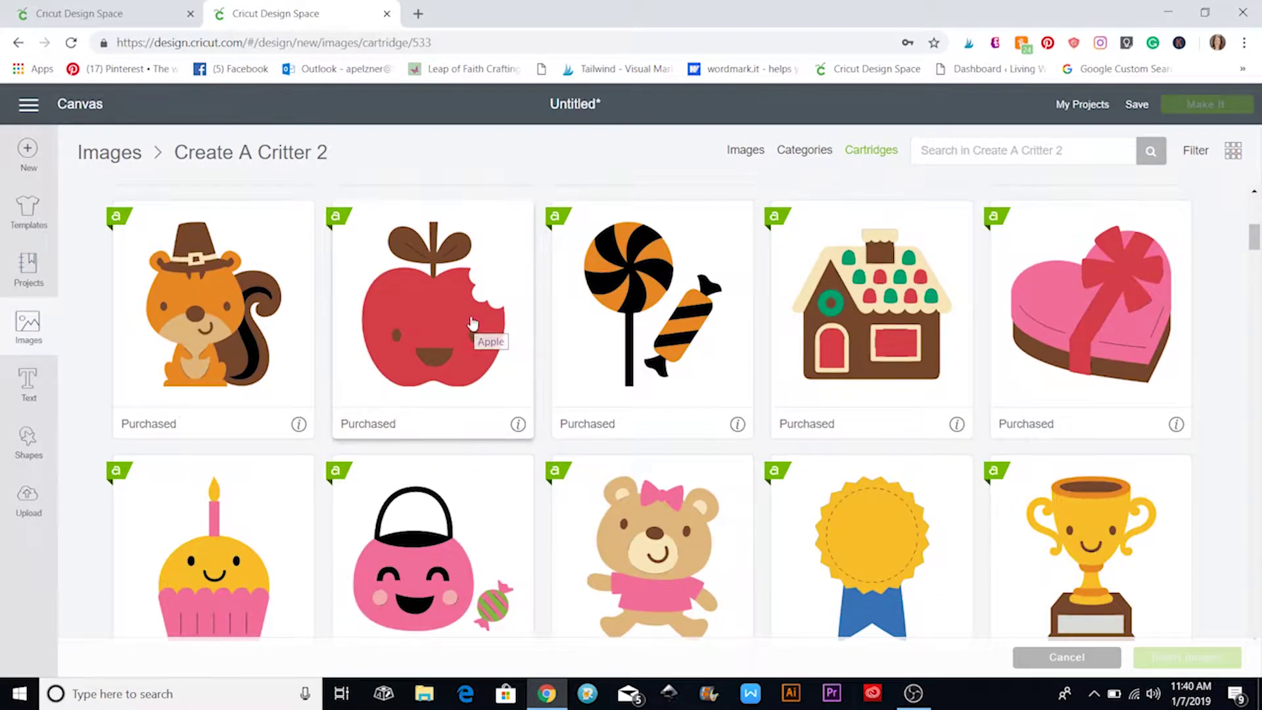
left_click(473, 329)
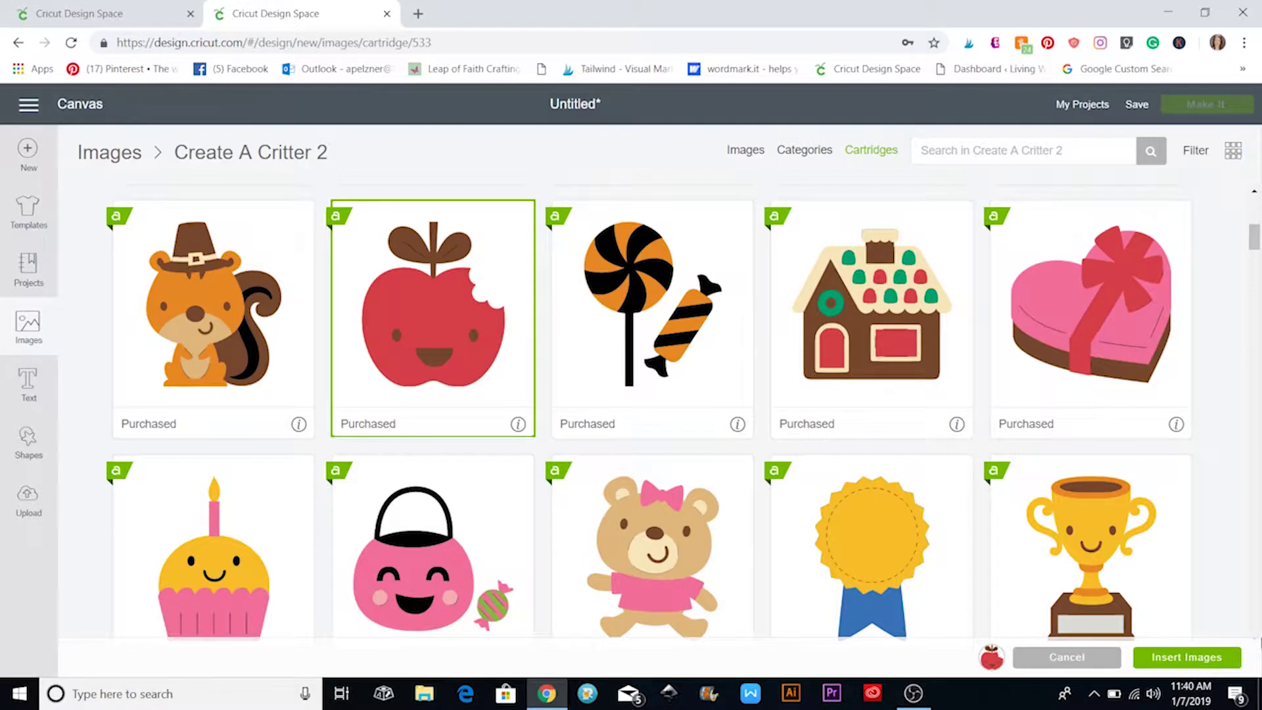
Step: Insert the apple, enlarge it to about 3.18 × 3.567 in, and check its red and brown layers
left_click(1183, 663)
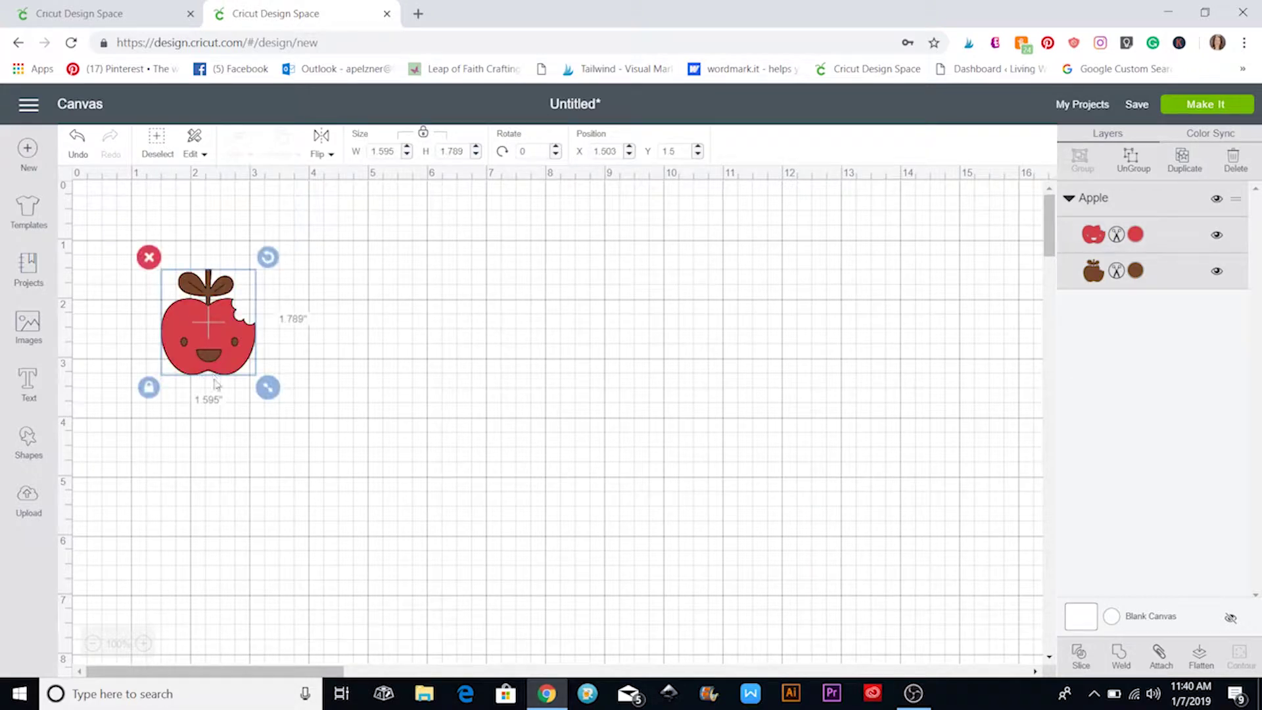
left_click_drag(272, 393, 372, 409)
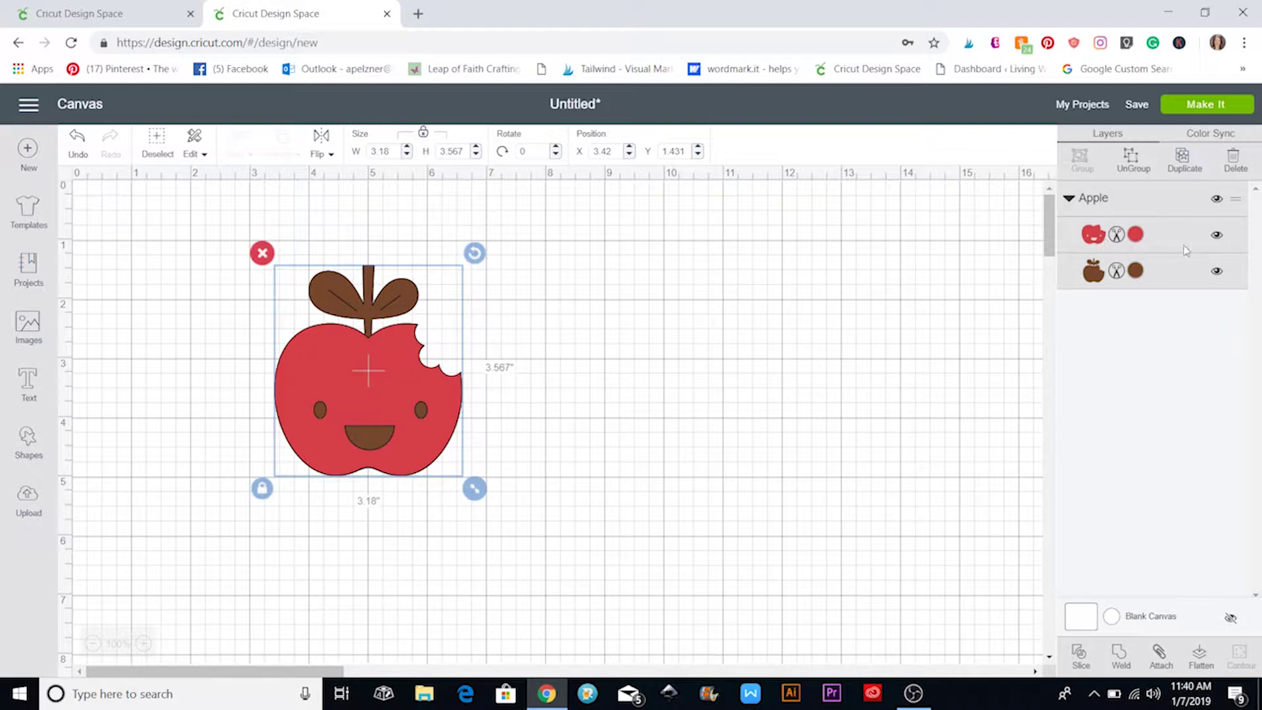
left_click(1217, 236)
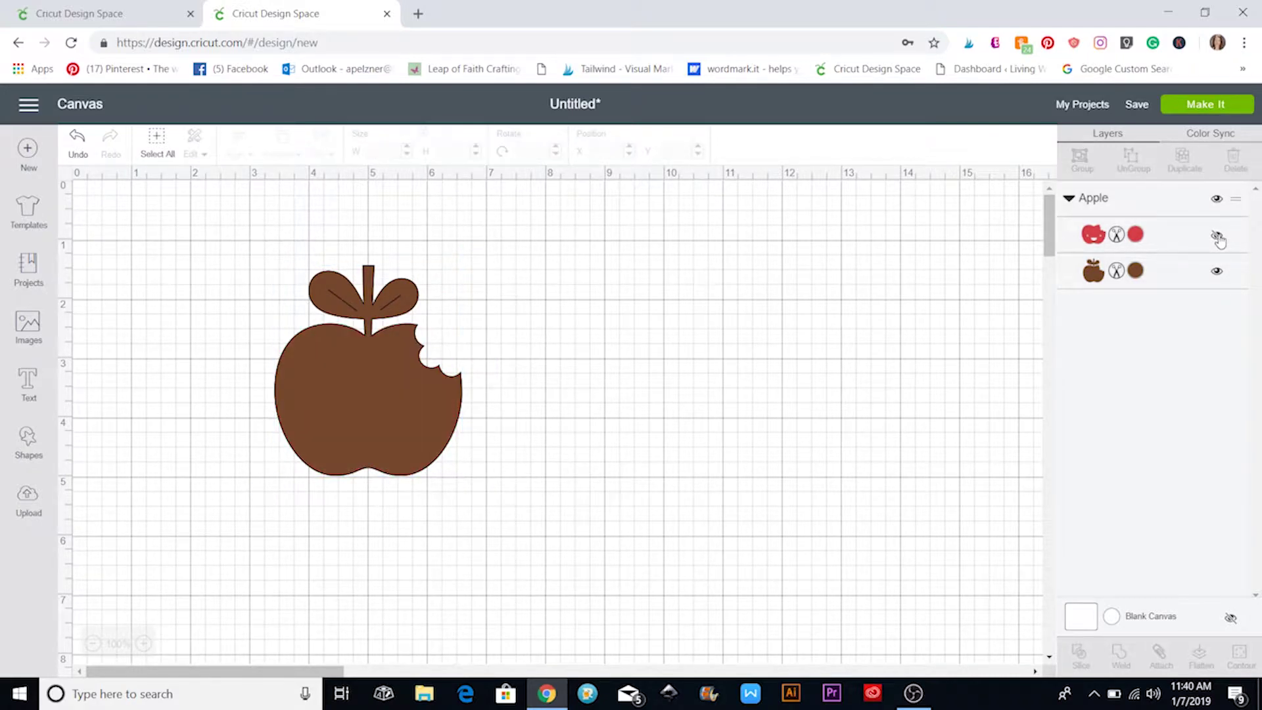
left_click(1217, 236)
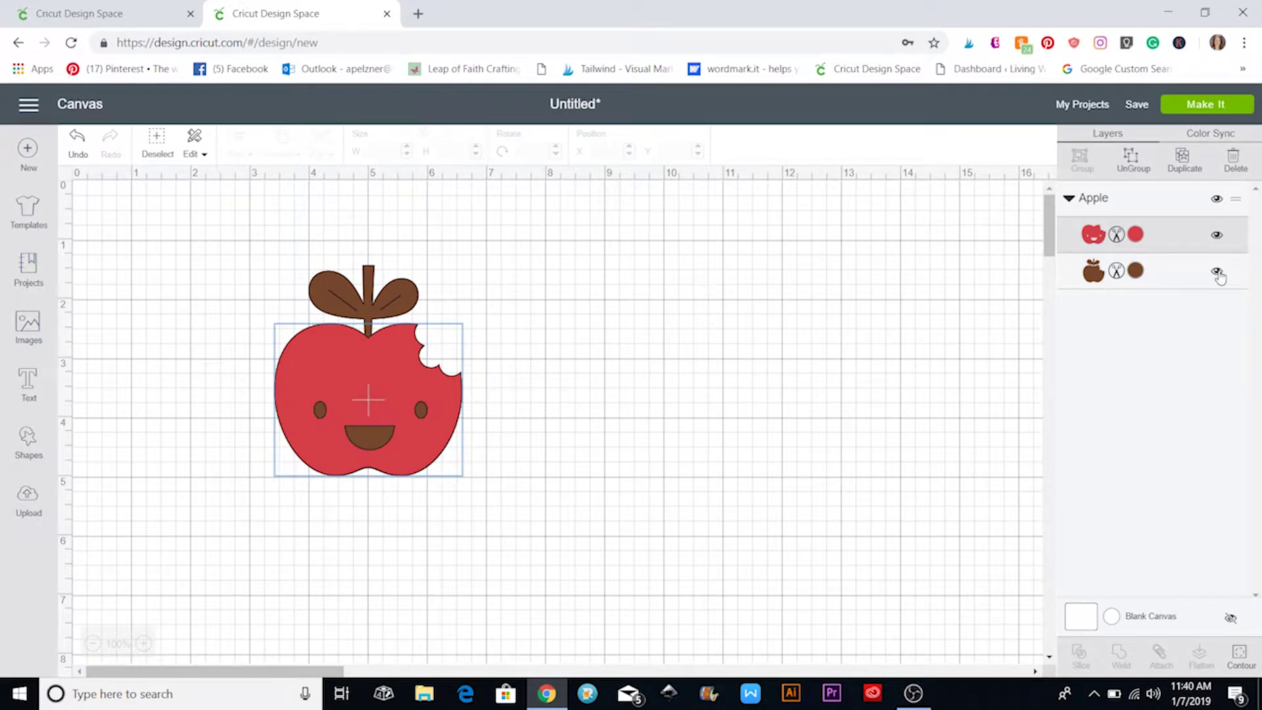
left_click(1217, 272)
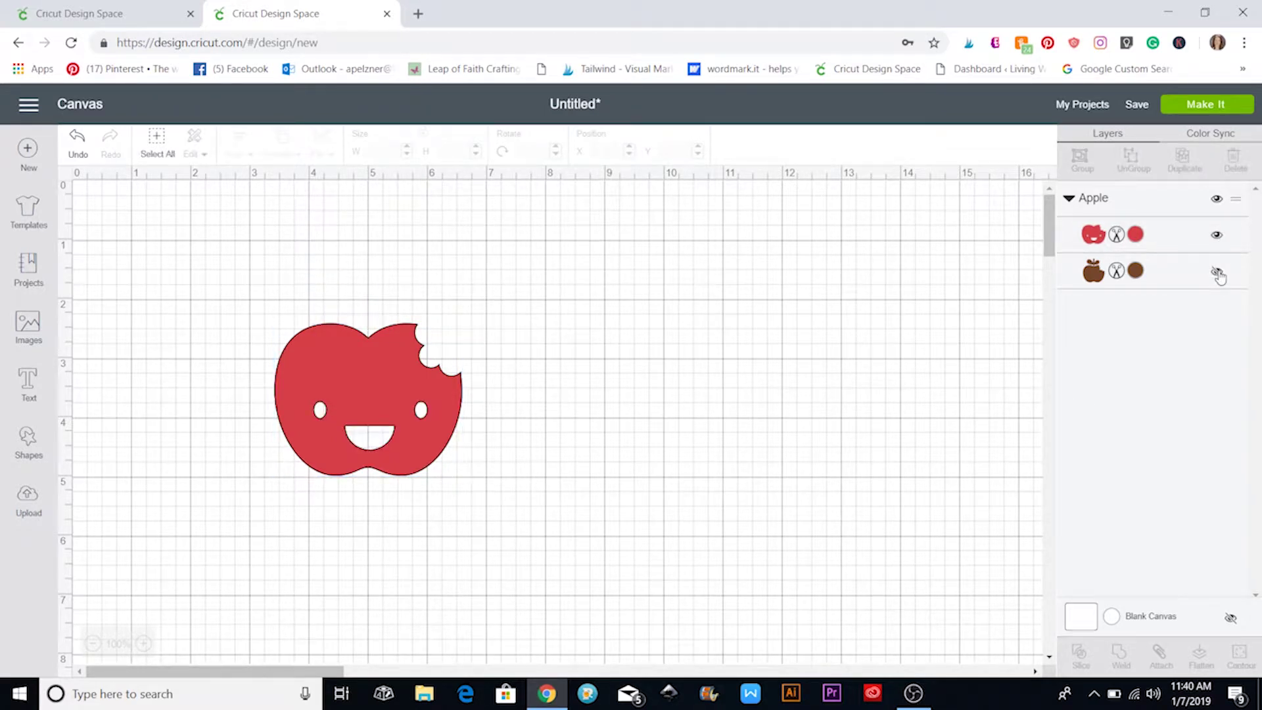
left_click(1216, 272)
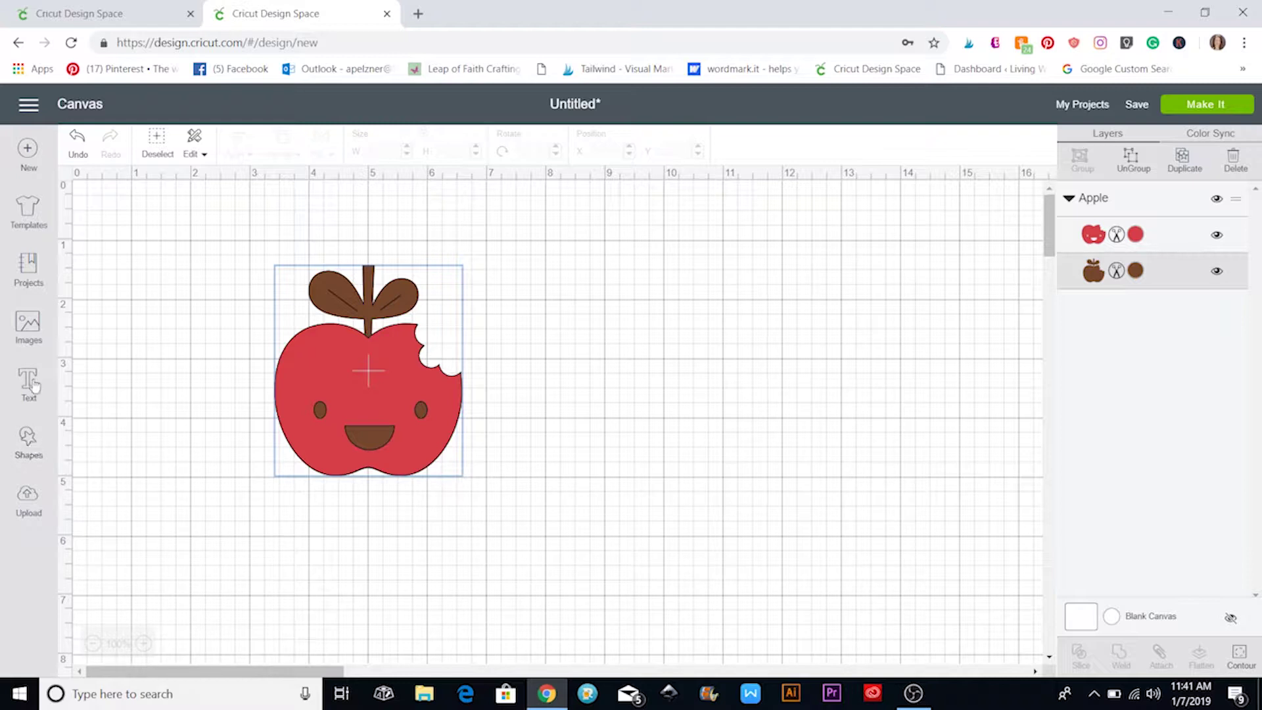
Step: Insert the pink Owl from Create A Critter 2 onto the canvas
left_click(28, 338)
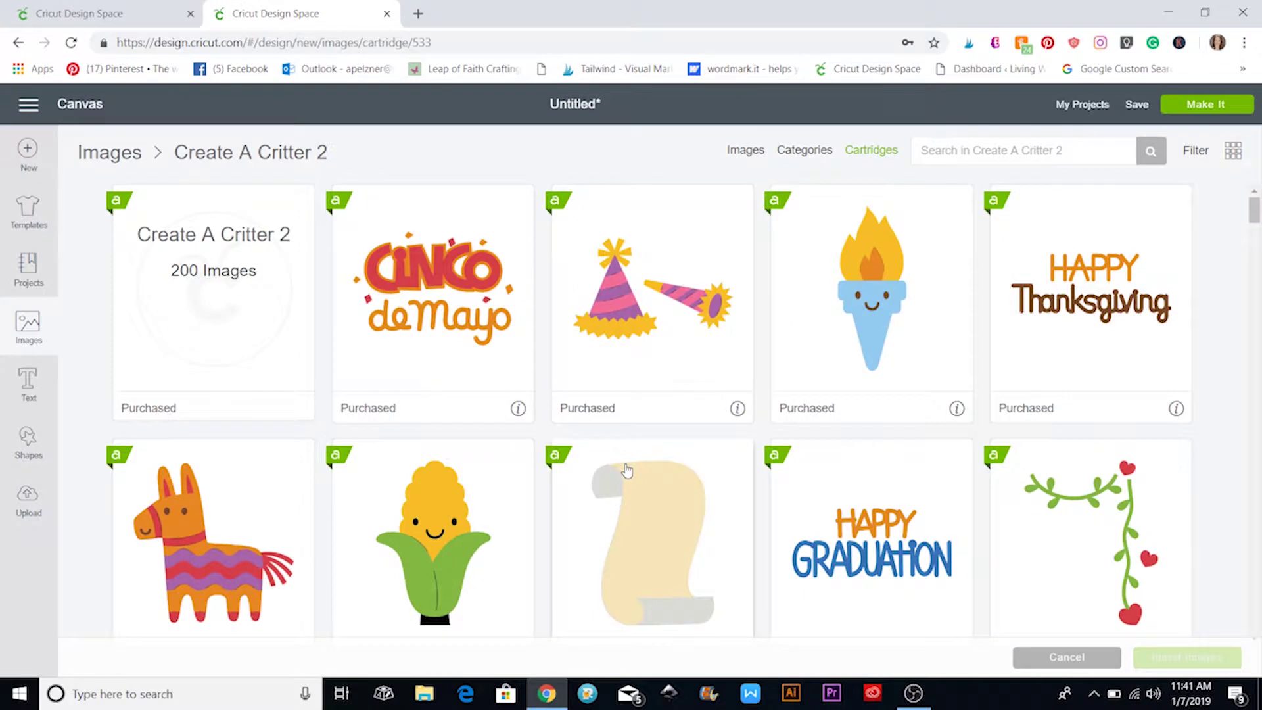
scroll(626, 467, "down", 9)
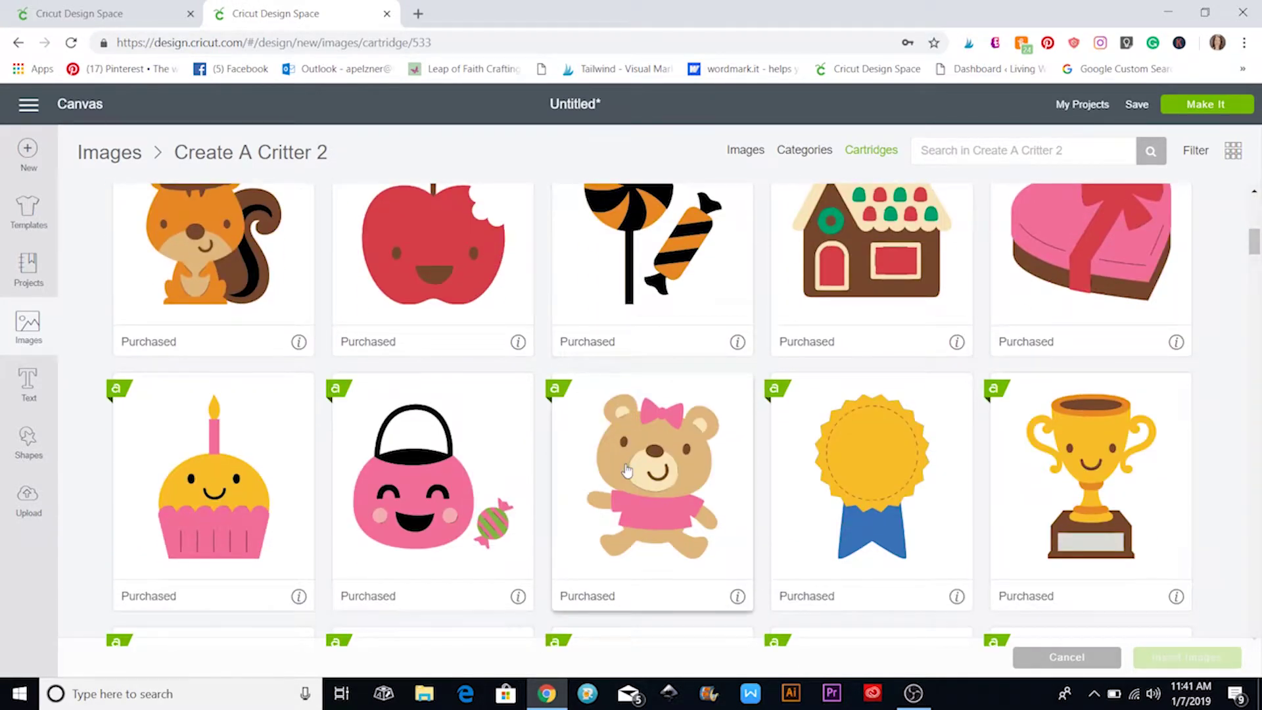
scroll(627, 468, "down", 3)
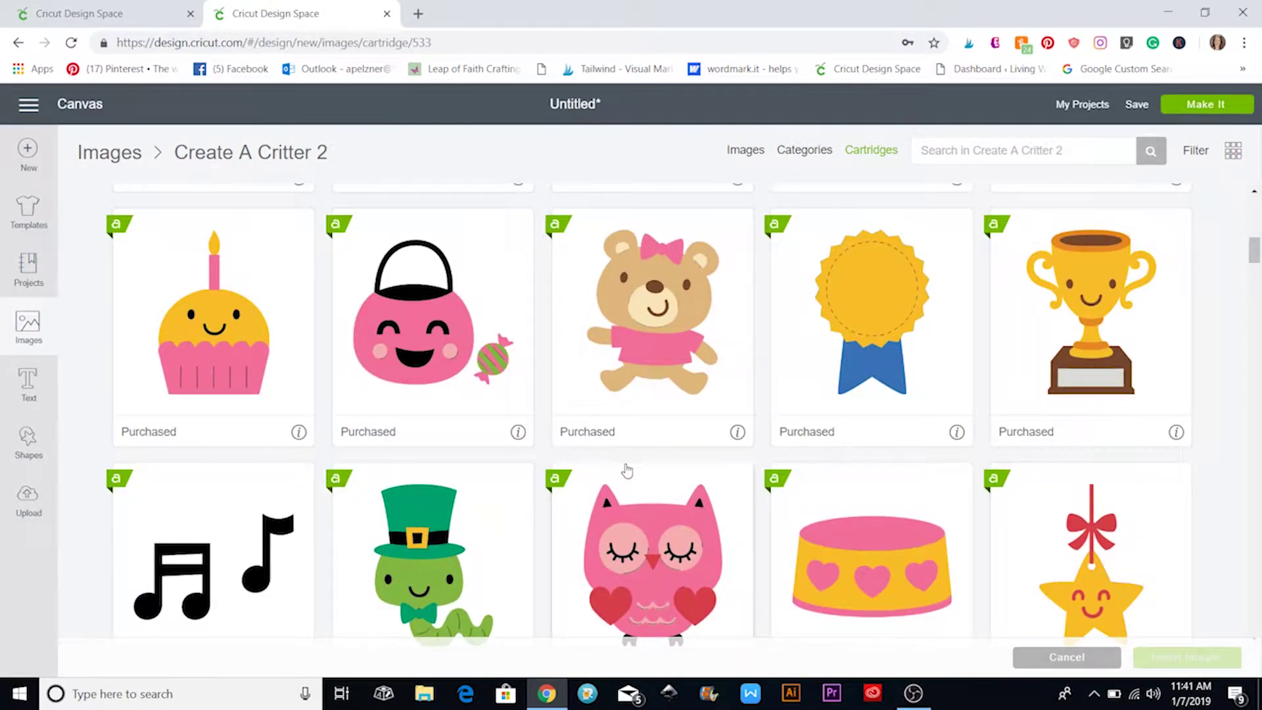
scroll(626, 469, "down", 3)
left_click(674, 426)
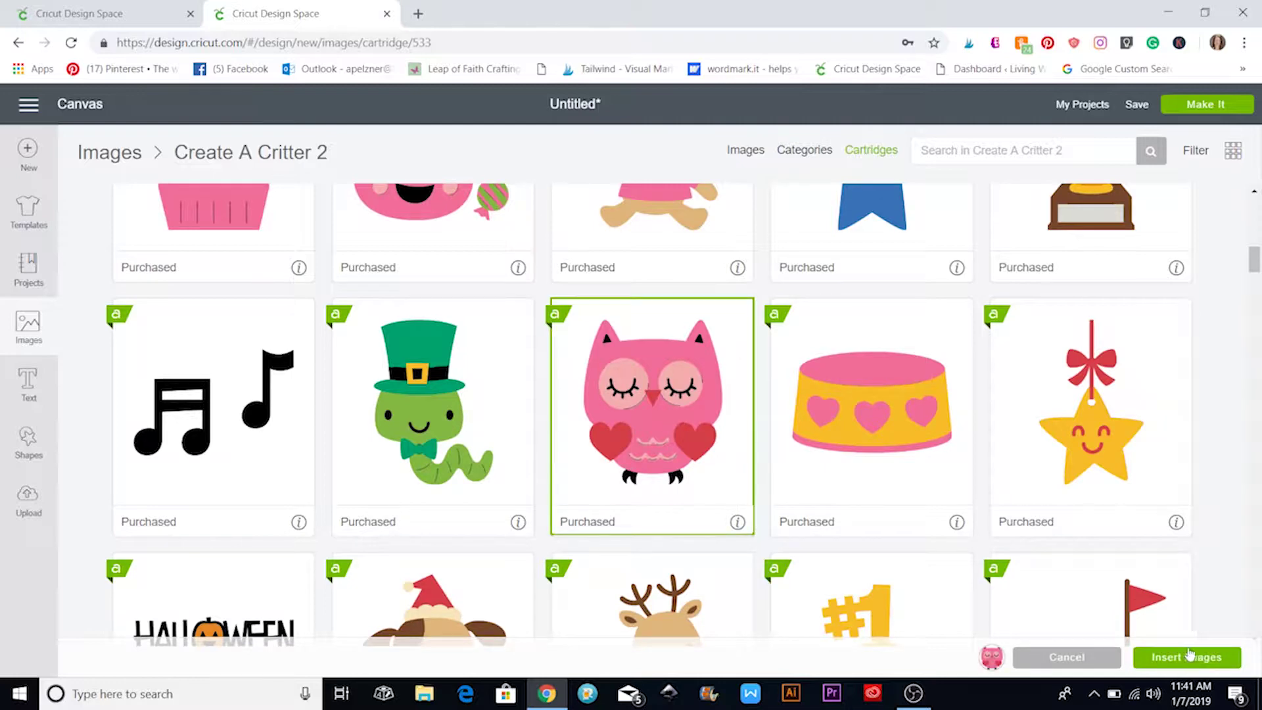
left_click(1183, 657)
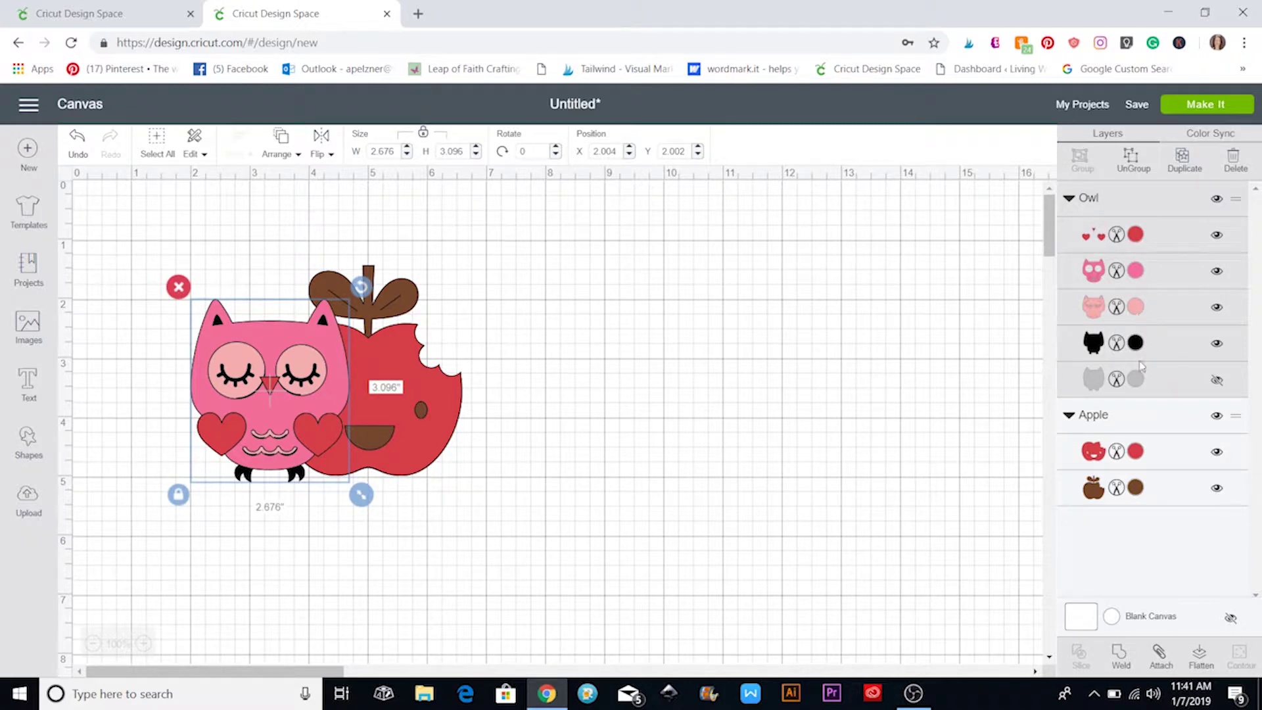
Step: Move the owl right of the apple and inspect its grey backing and black layers
left_click_drag(300, 401, 850, 395)
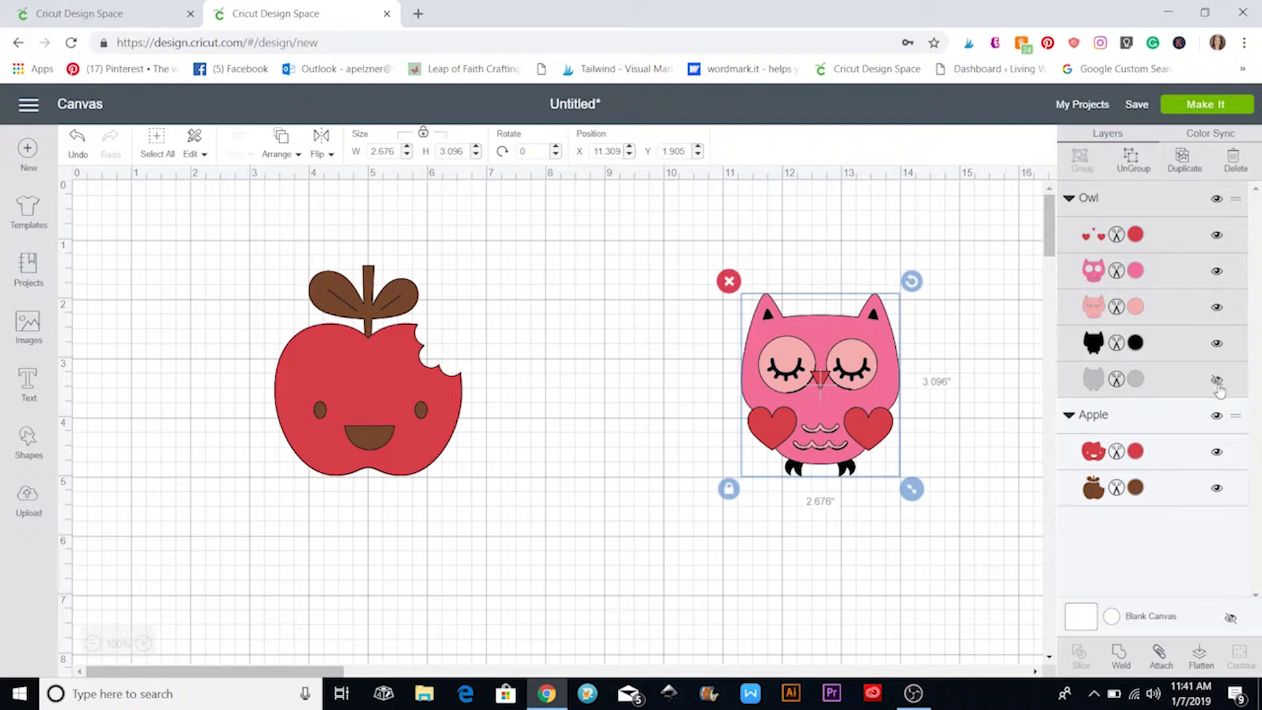
left_click(1218, 382)
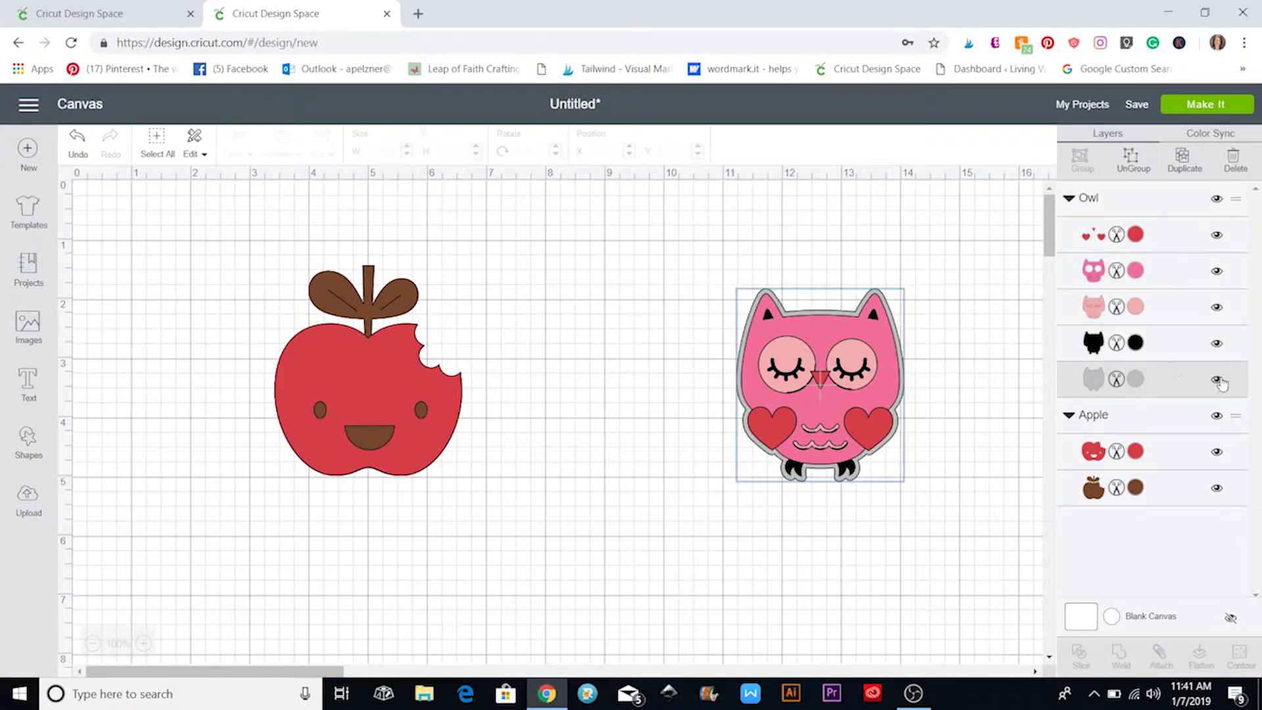
left_click(1218, 382)
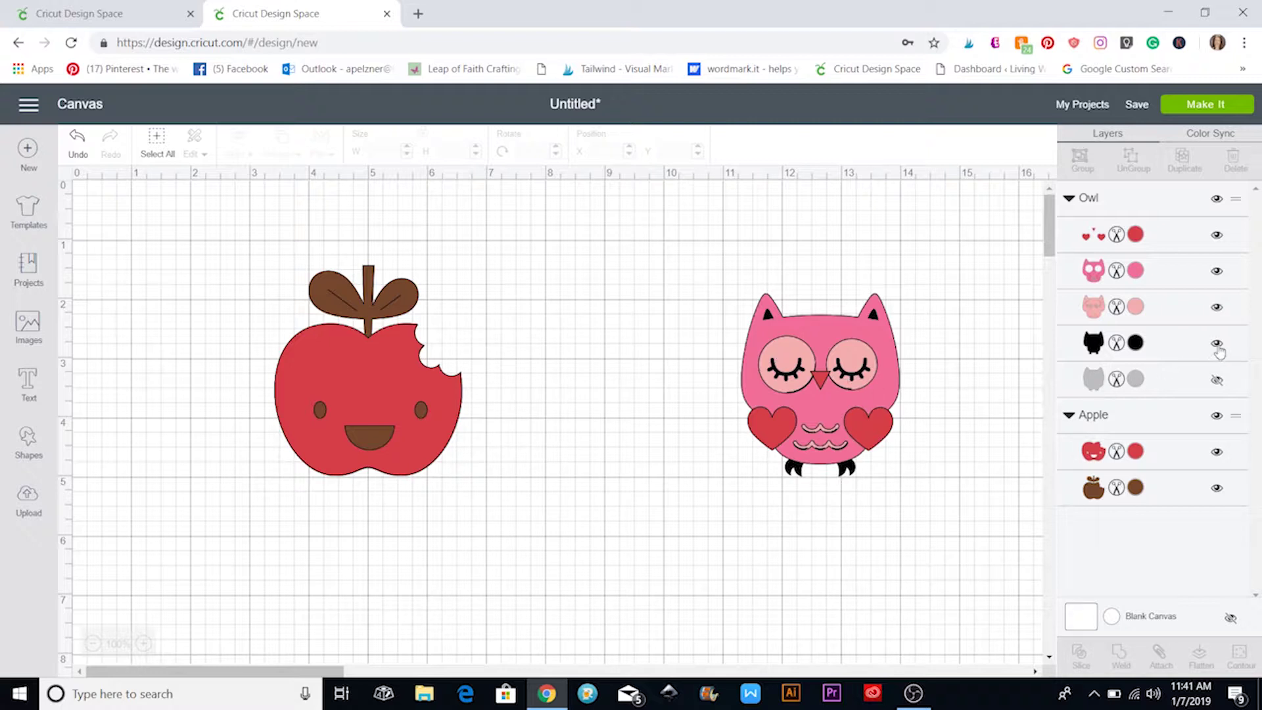
left_click(1218, 345)
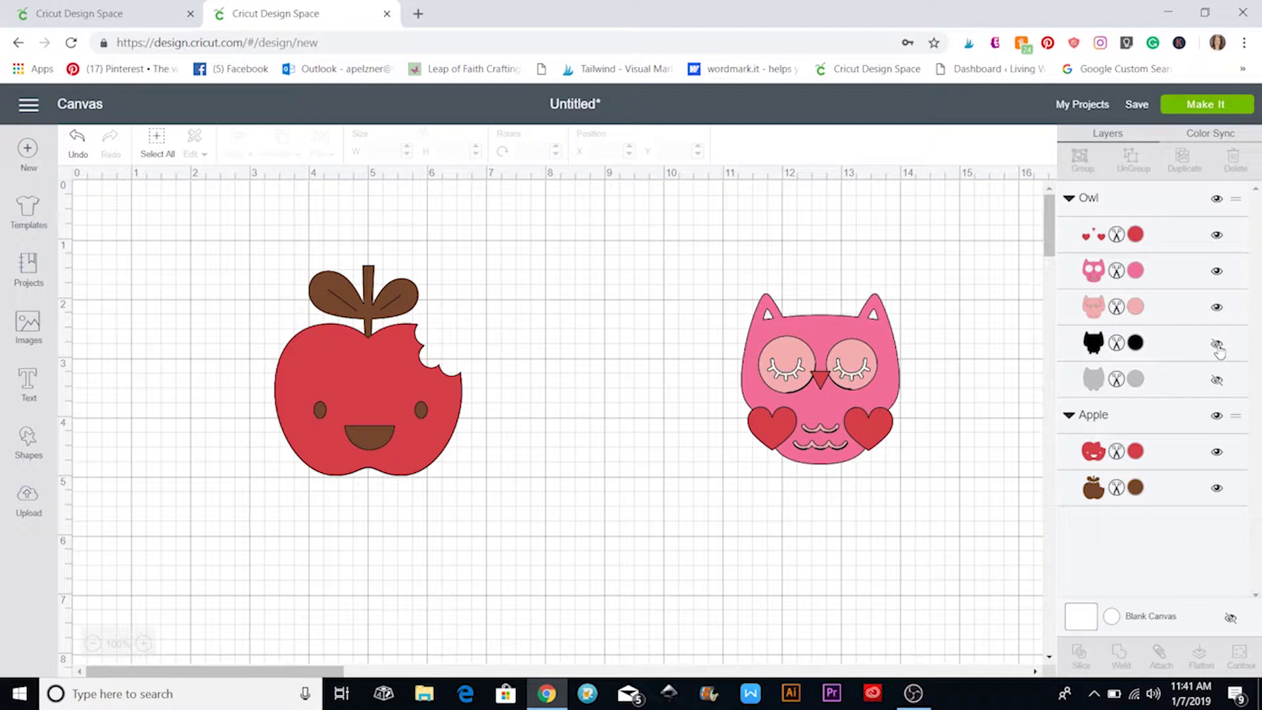
left_click(1218, 344)
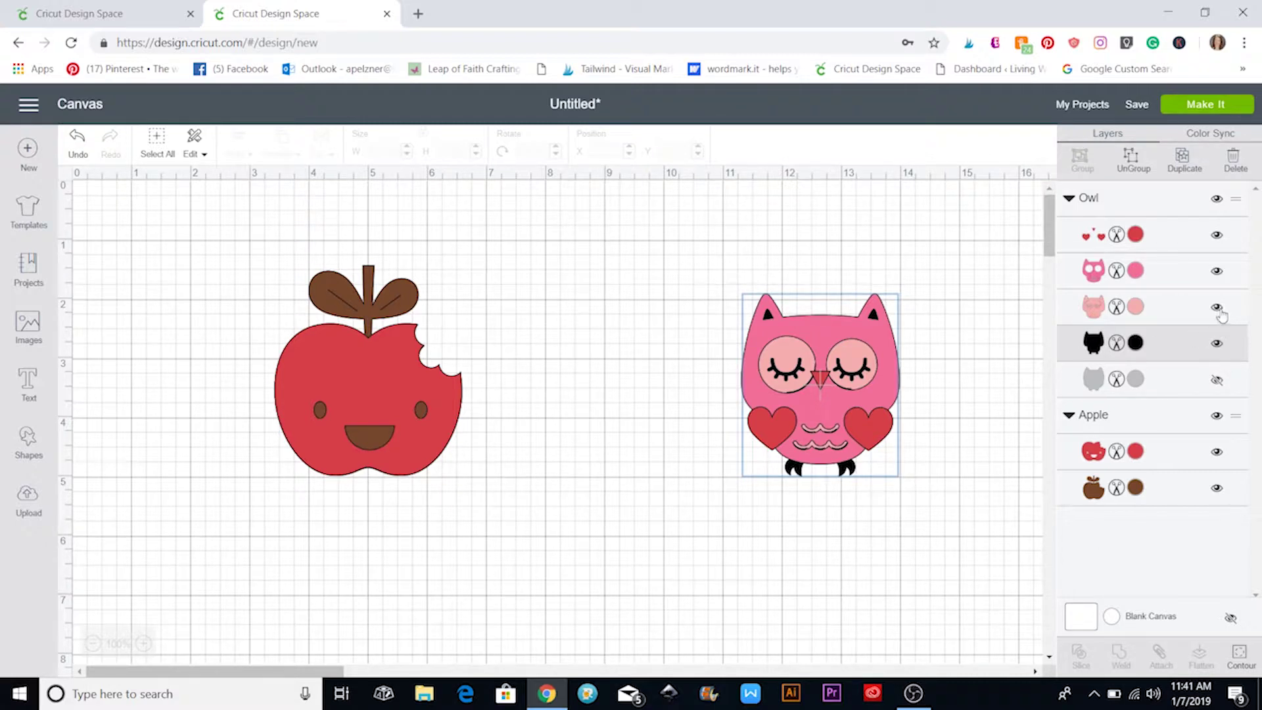
Step: Inspect the owl's light-pink eye, pink body and hearts layers, then nudge it nearer the apple
left_click(1218, 307)
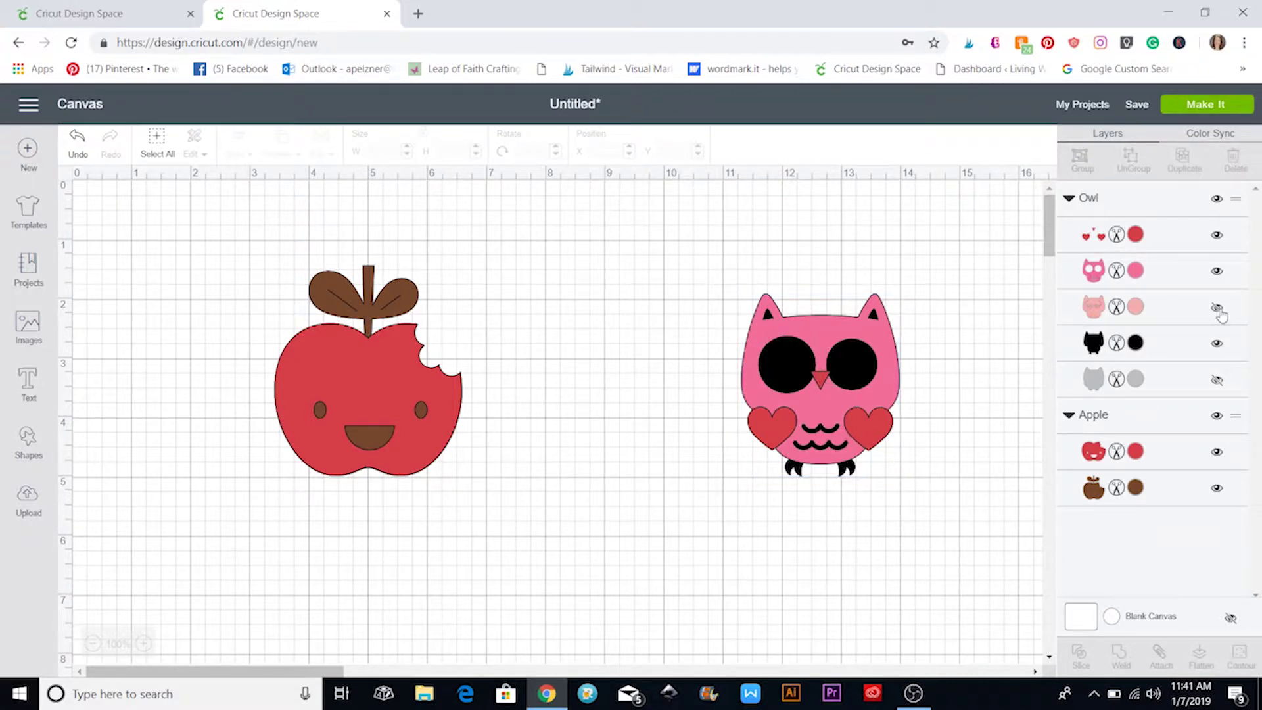
left_click(1217, 308)
left_click(1218, 272)
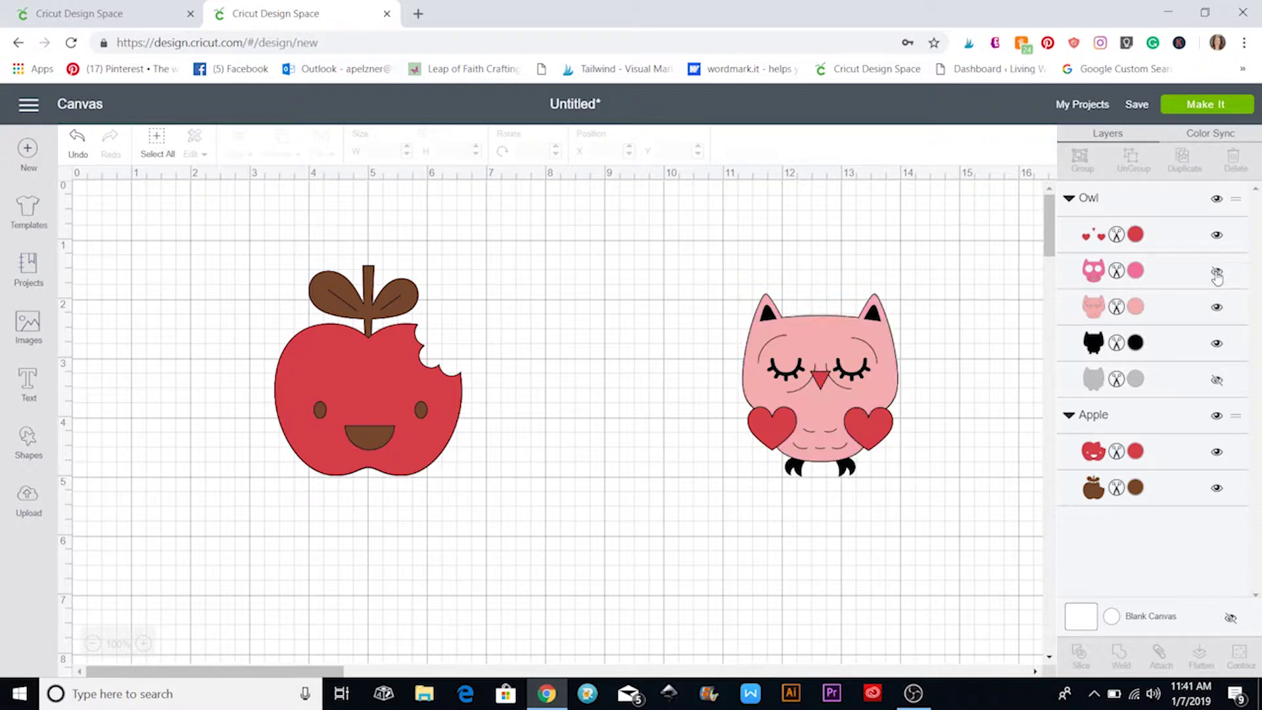
left_click(1217, 272)
left_click(1218, 237)
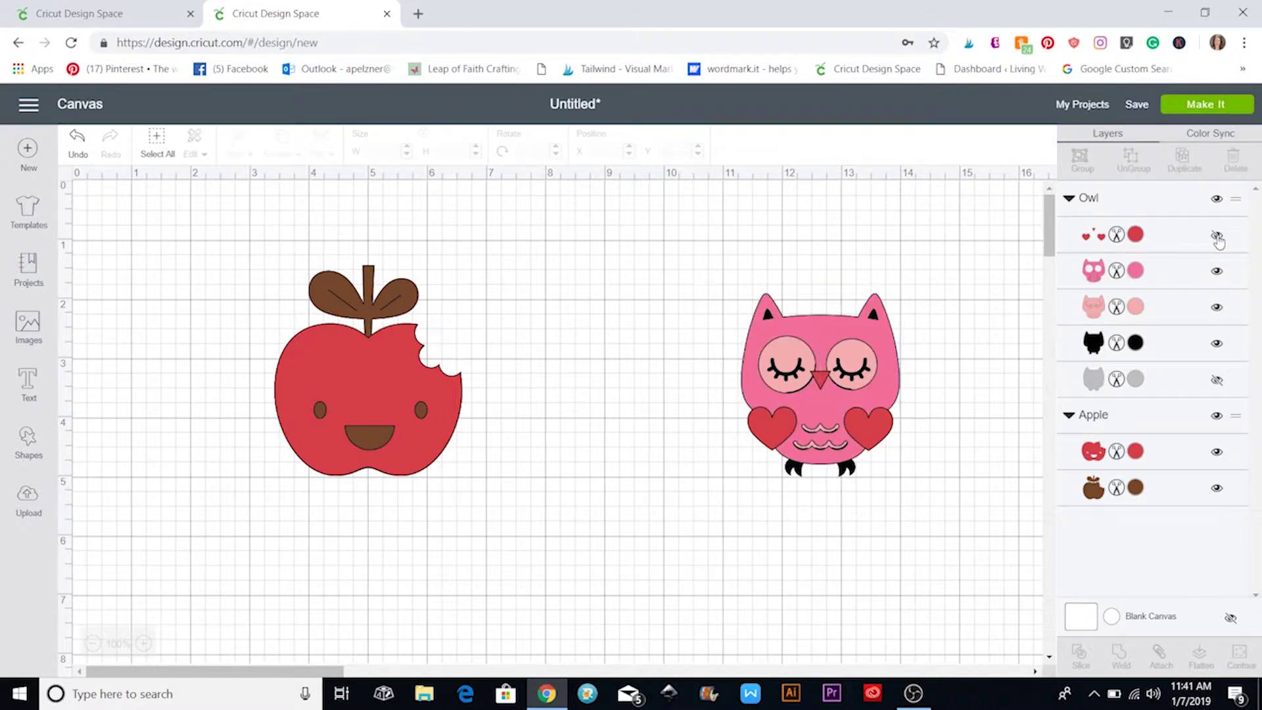
left_click(1217, 237)
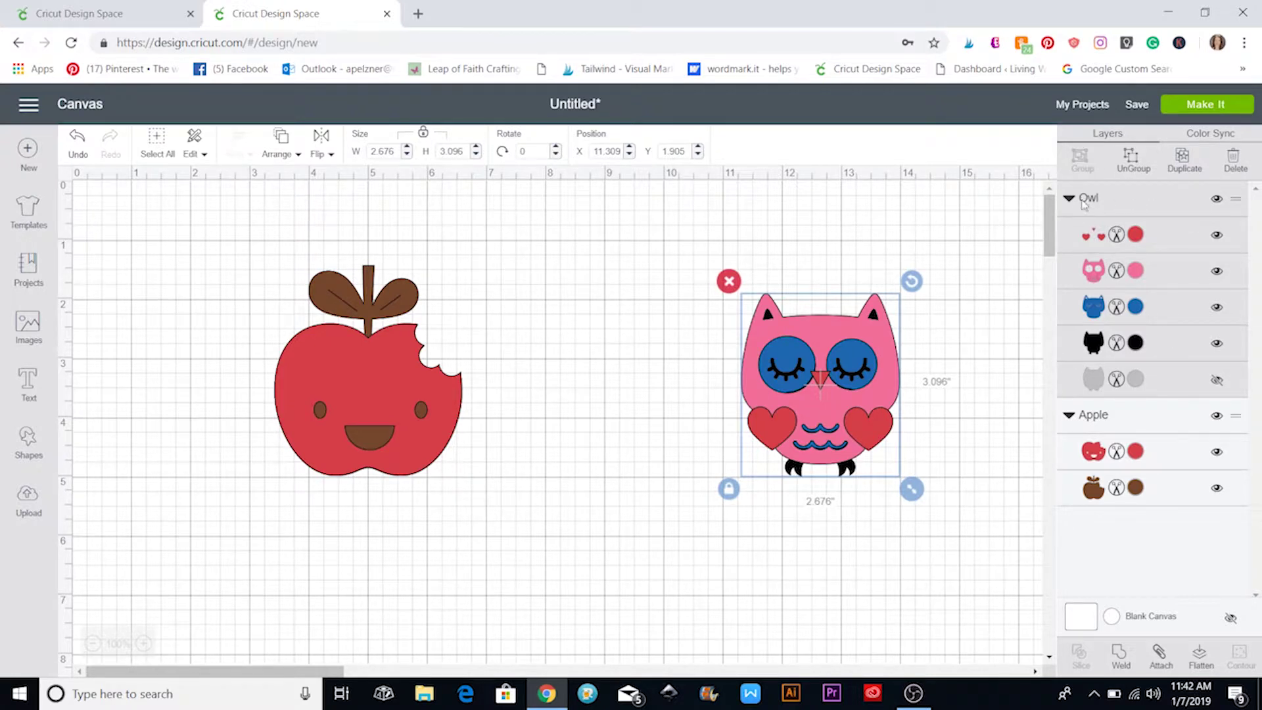
left_click_drag(835, 398, 689, 411)
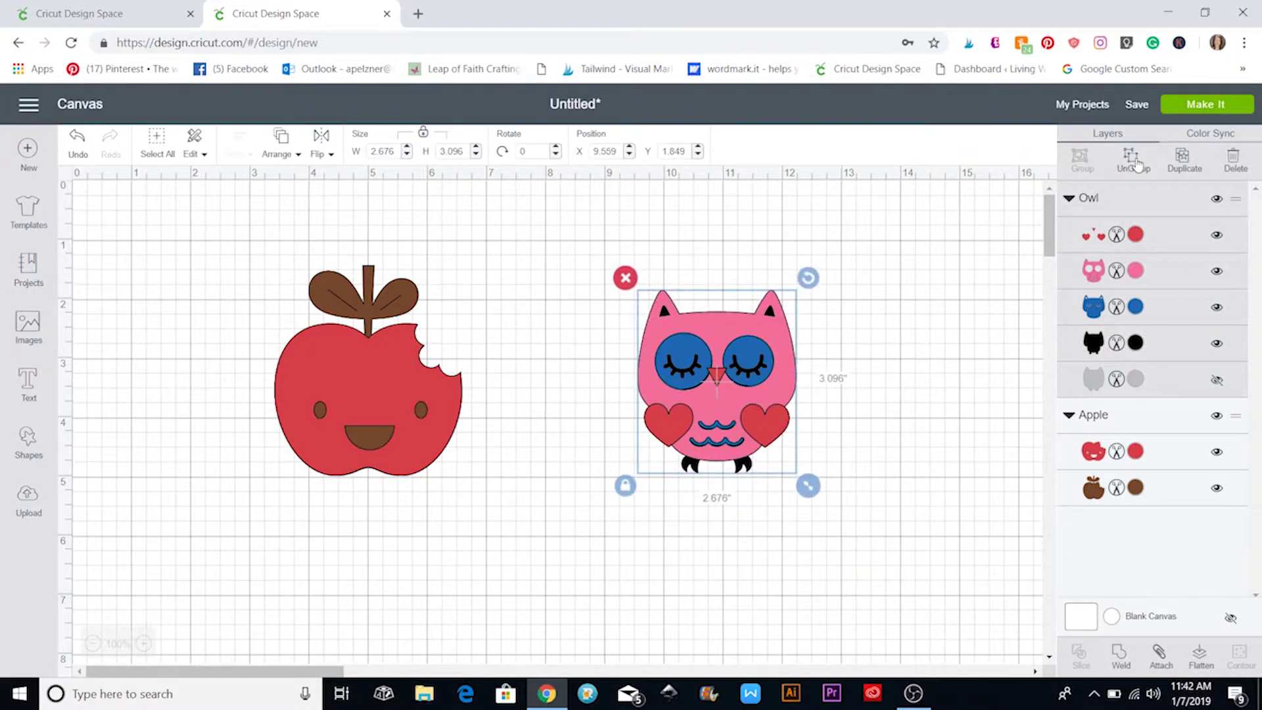
Step: Ungroup the owl and spread its hearts, pink, blue and black layers around the canvas
left_click(1135, 161)
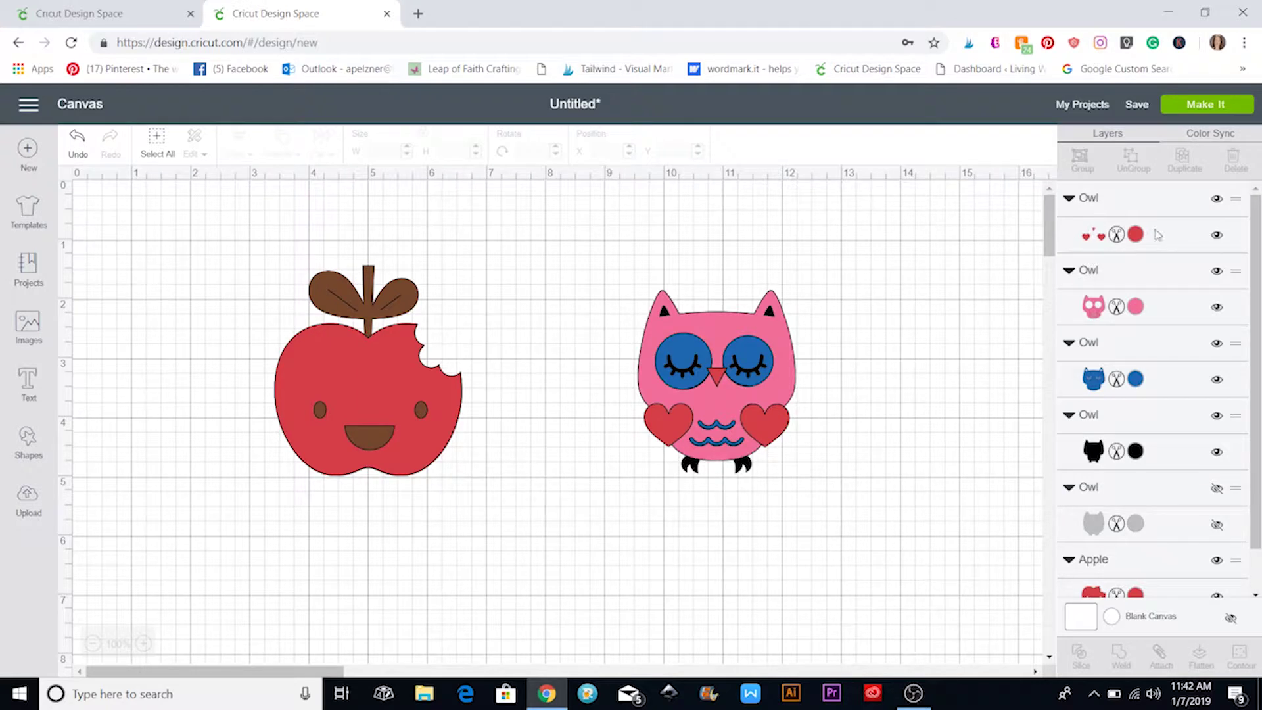
scroll(1139, 405, "down", 1)
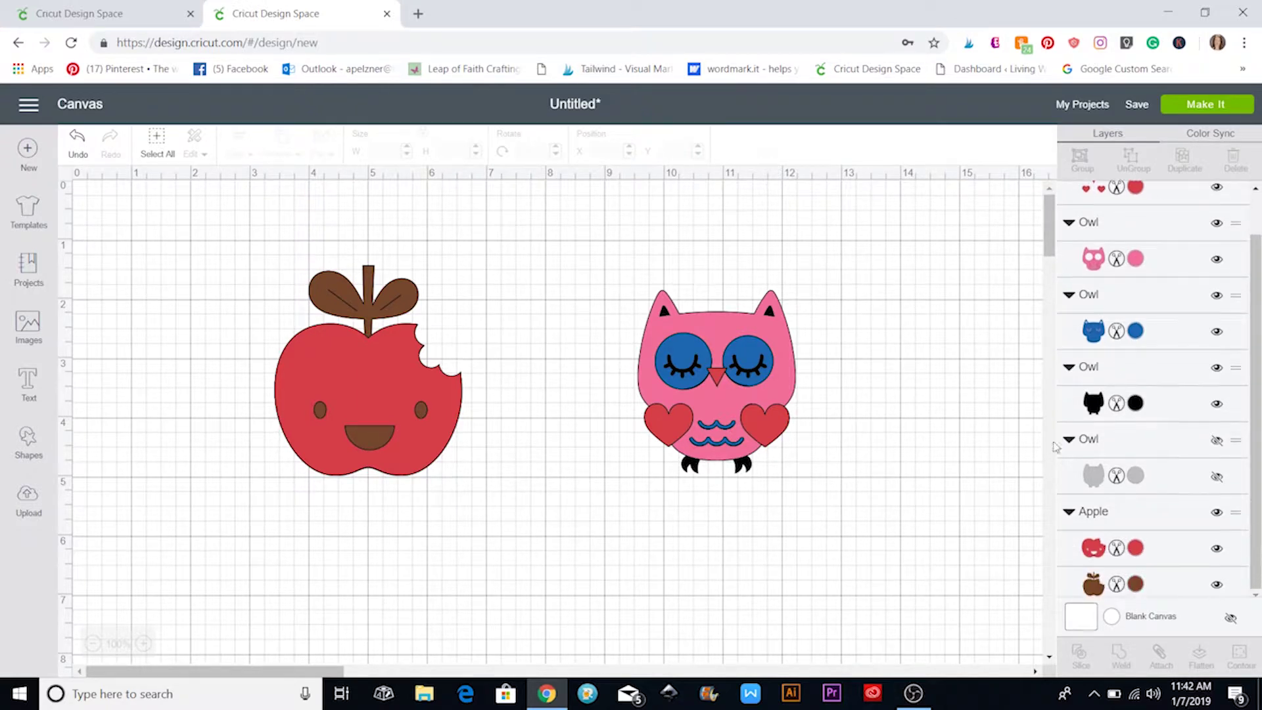
left_click_drag(719, 397, 906, 252)
left_click_drag(707, 406, 1000, 472)
left_click_drag(752, 404, 591, 532)
left_click_drag(738, 433, 781, 522)
left_click_drag(1009, 441, 911, 447)
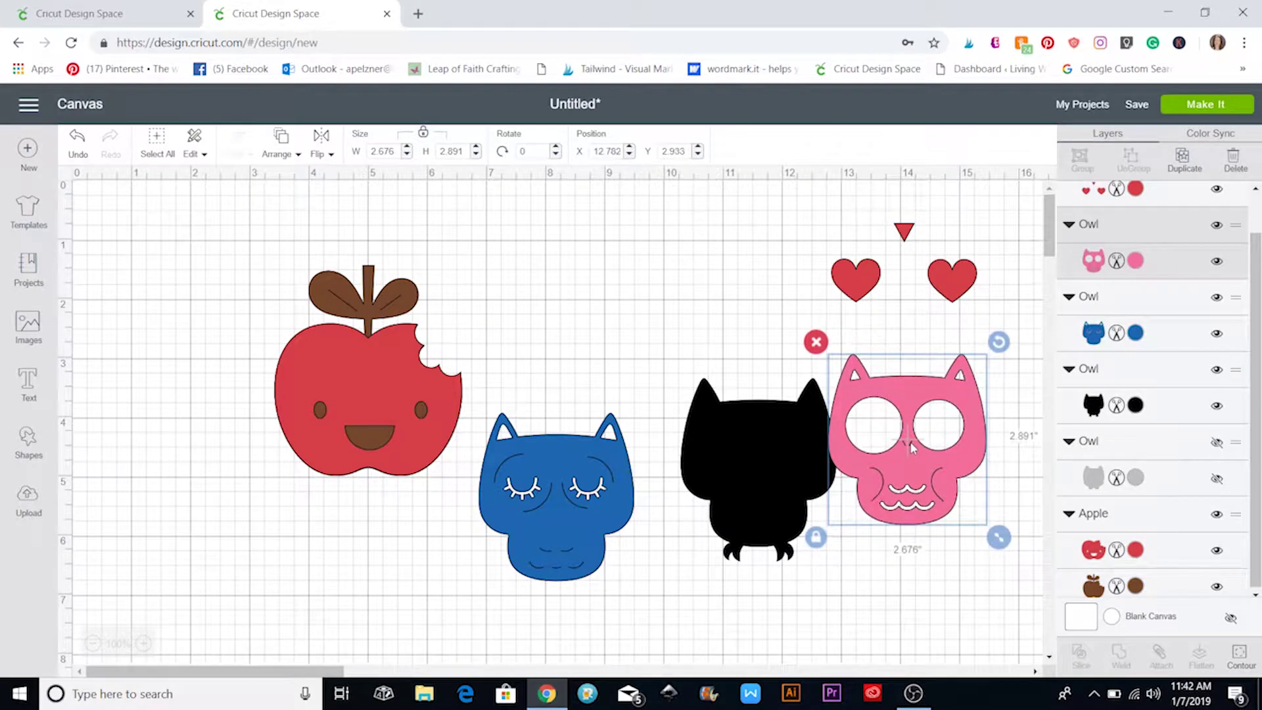
left_click_drag(965, 293, 774, 292)
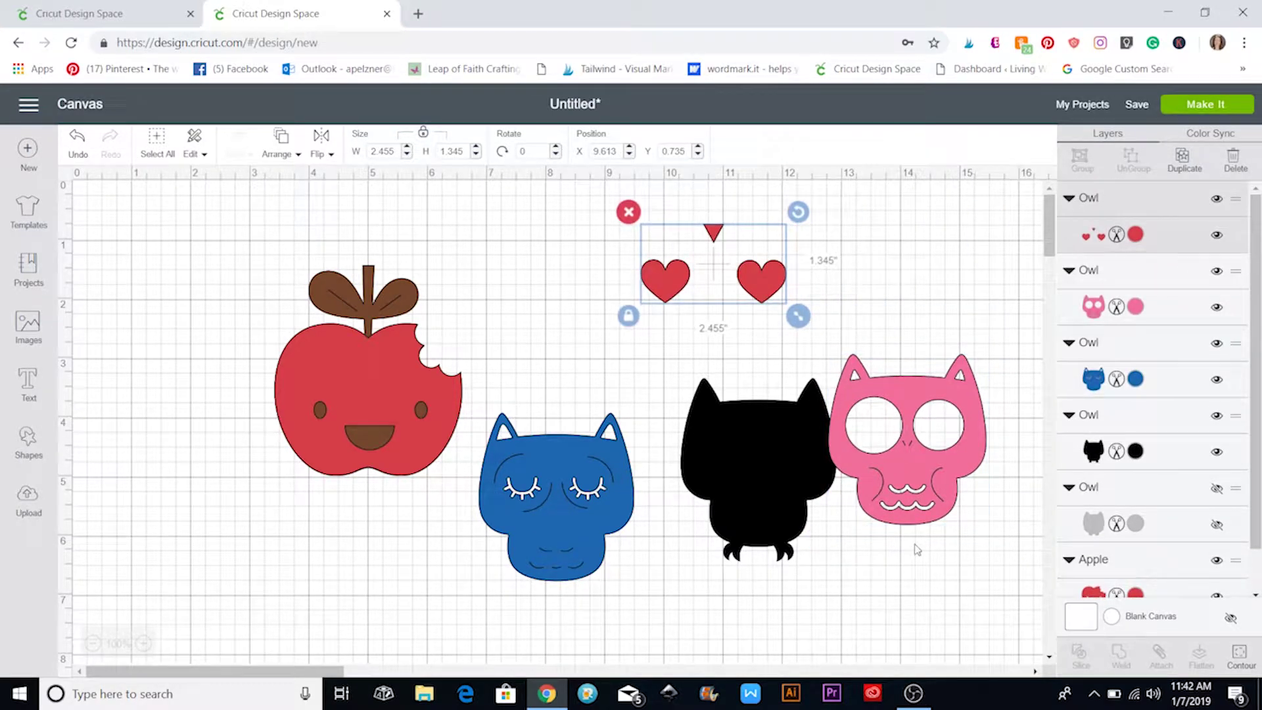
left_click_drag(929, 499, 929, 421)
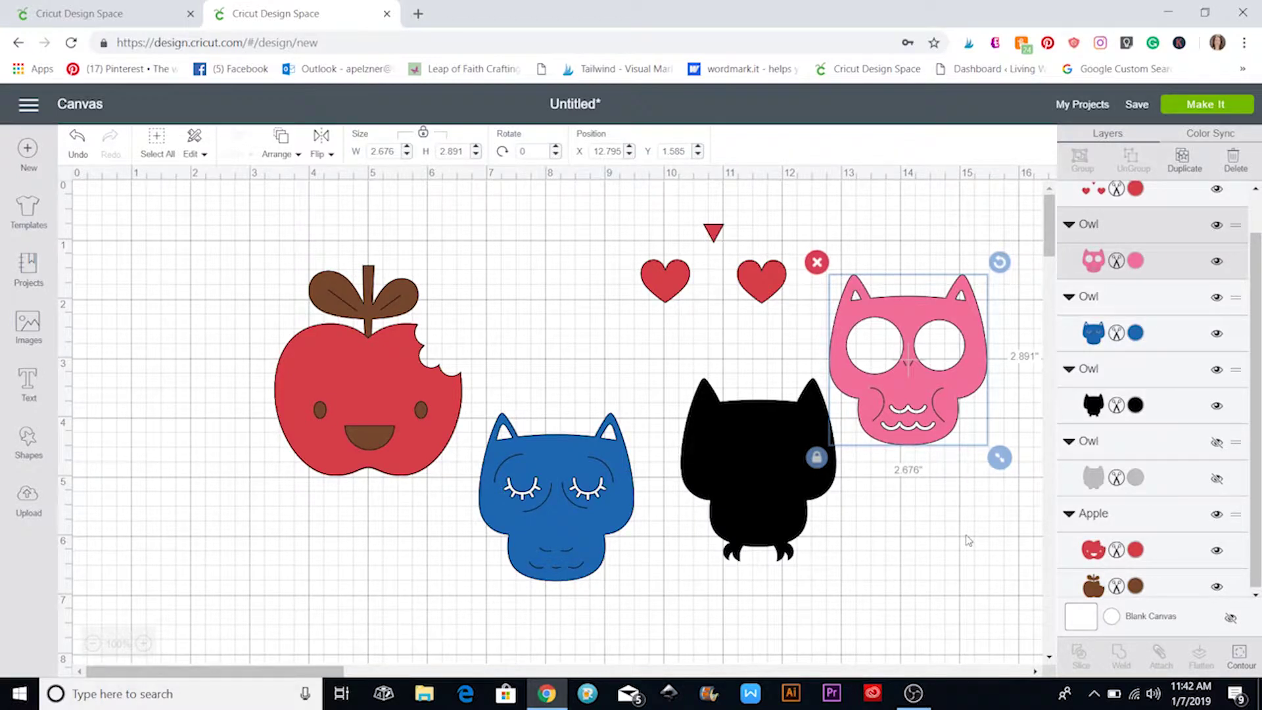
Step: Undo the seven piece moves and box-select all the owl's reassembled layers
left_click(77, 139)
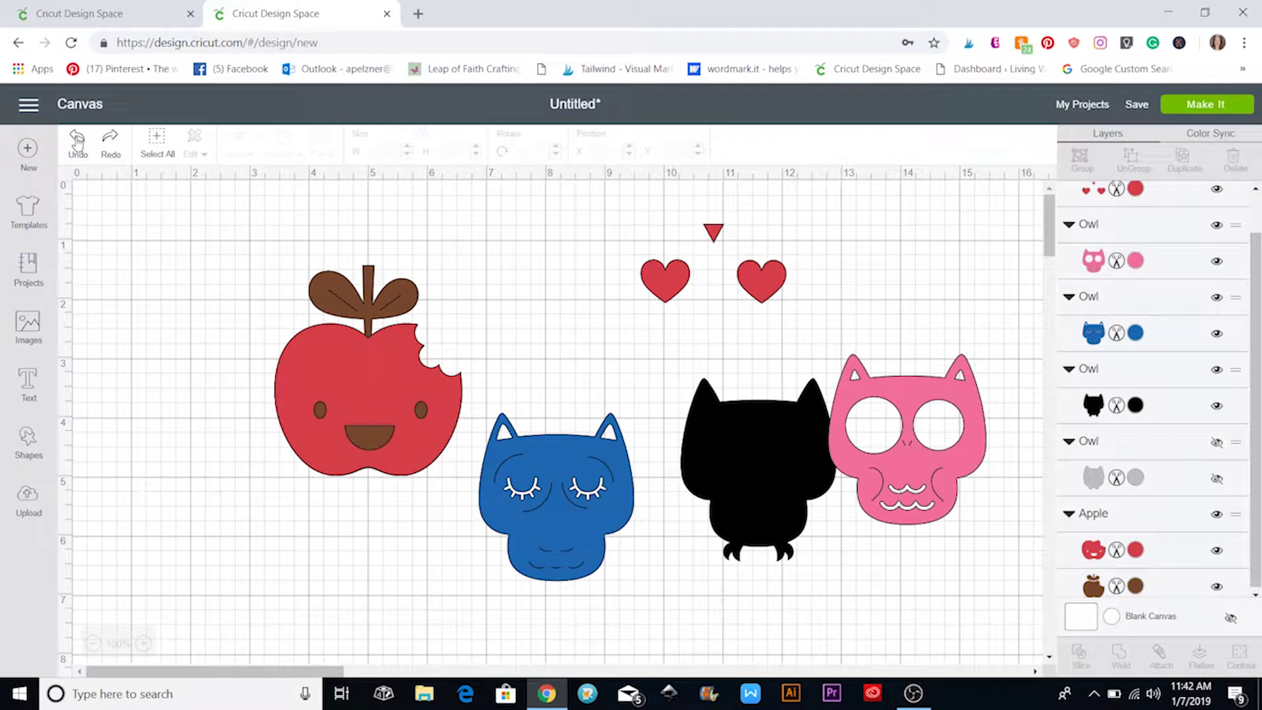
left_click(77, 139)
left_click(77, 139)
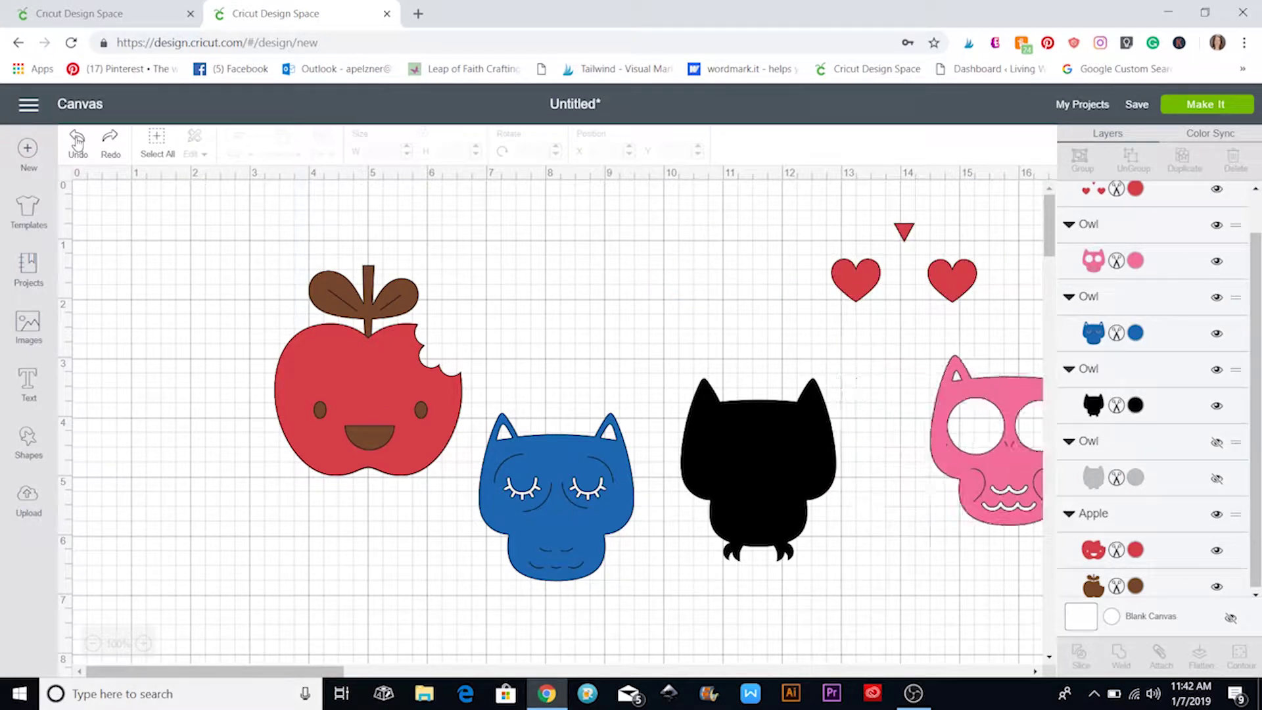
left_click(77, 139)
left_click(77, 138)
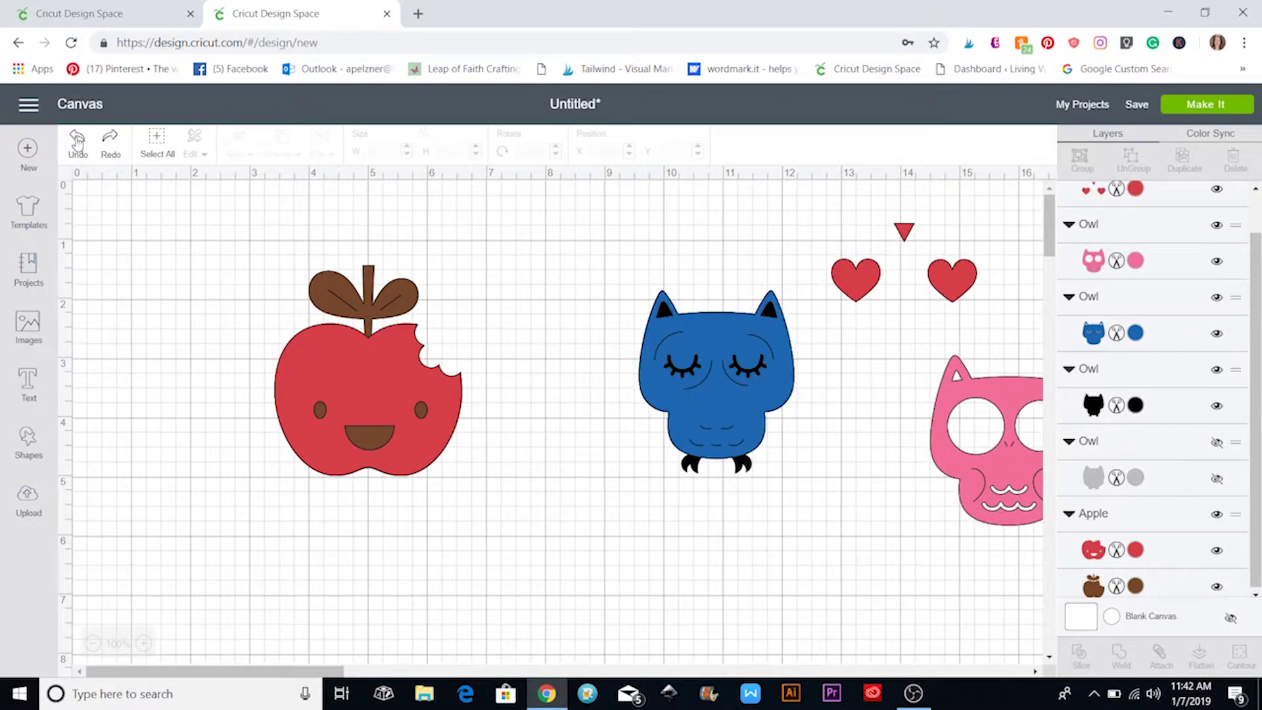
left_click(77, 139)
left_click(77, 139)
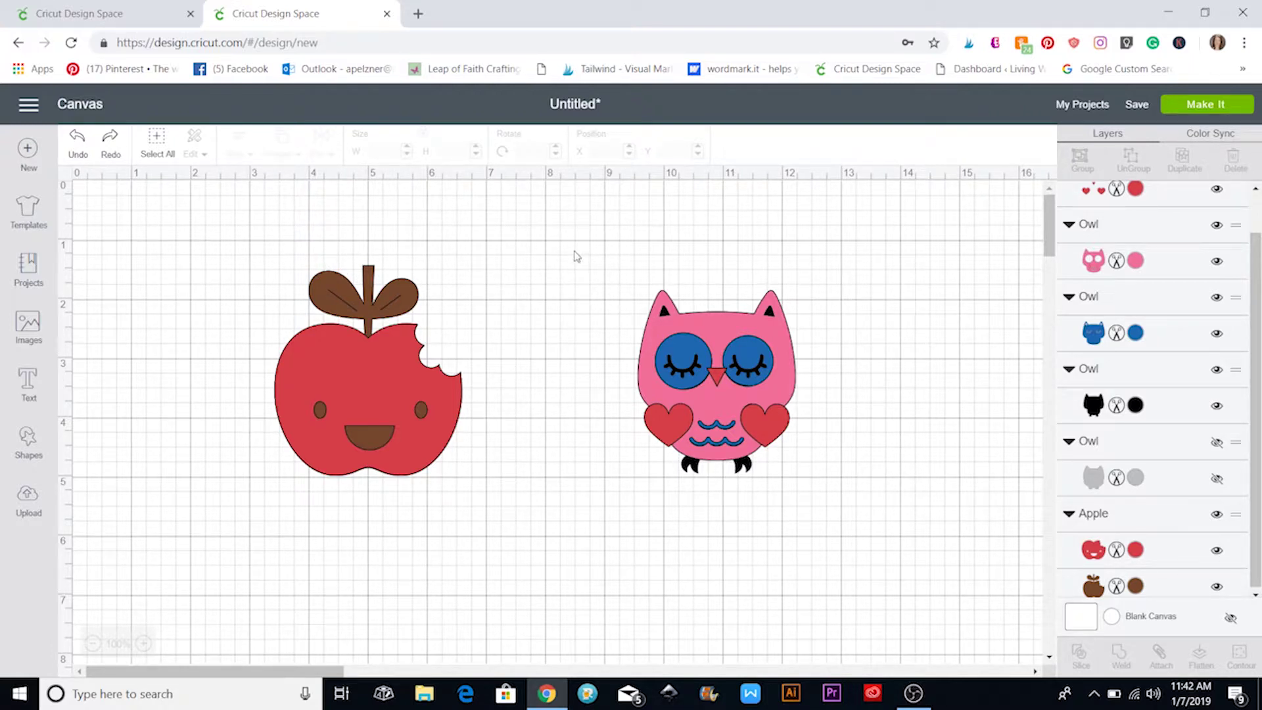
left_click_drag(575, 252, 901, 579)
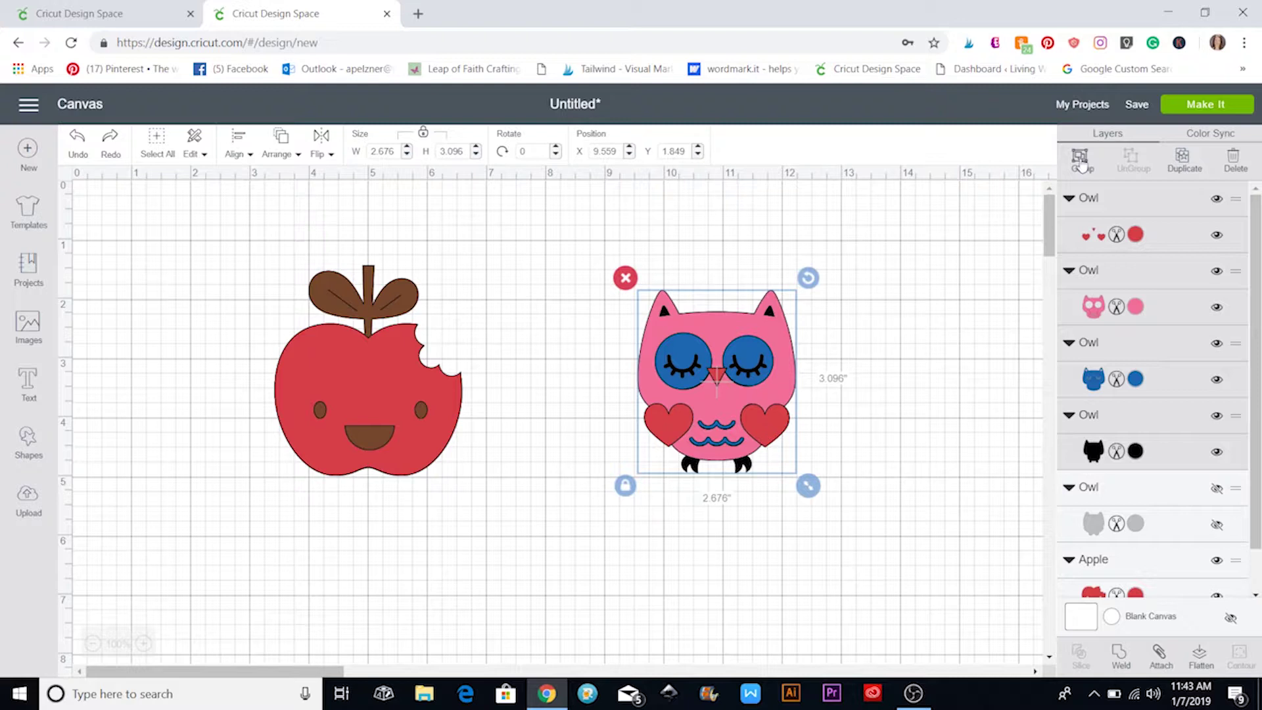
Step: Group the owl's layers, then move and resize it to about 3.2 inches wide
left_click(1080, 161)
left_click_drag(710, 377, 732, 350)
left_click_drag(832, 466, 850, 510)
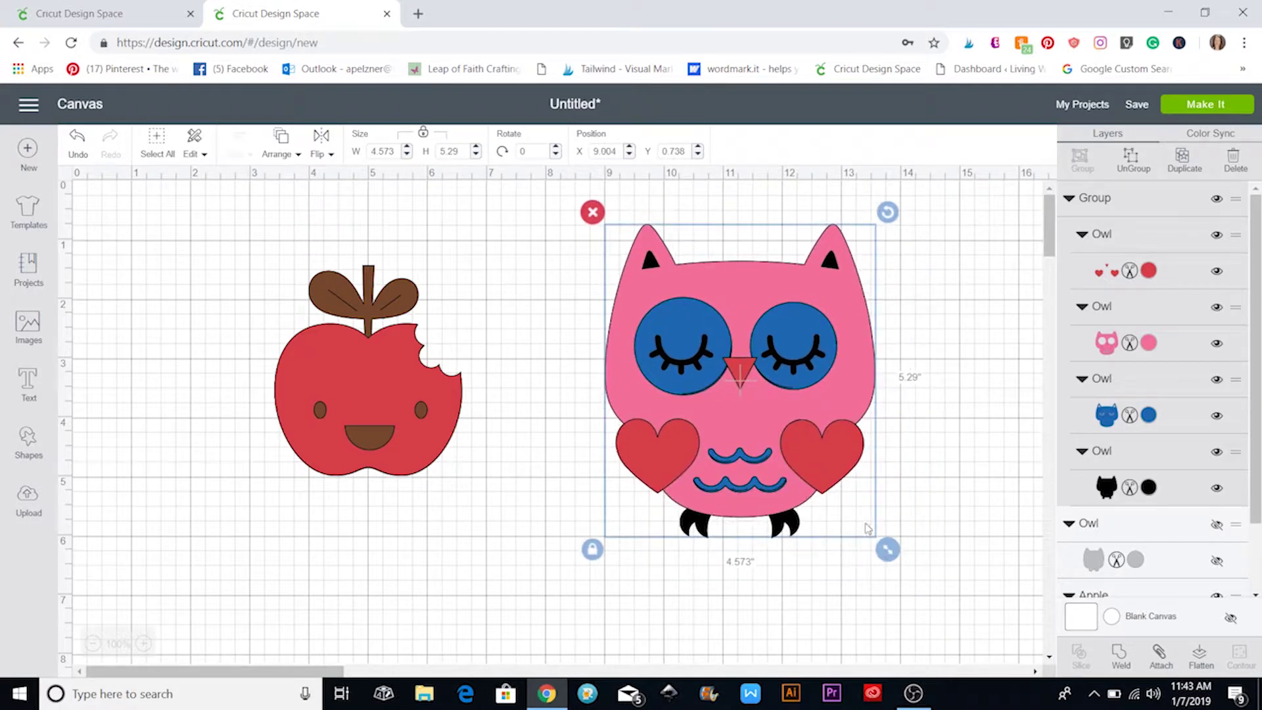
left_click_drag(888, 549, 862, 471)
left_click(862, 471)
left_click_drag(735, 329, 720, 394)
left_click(903, 416)
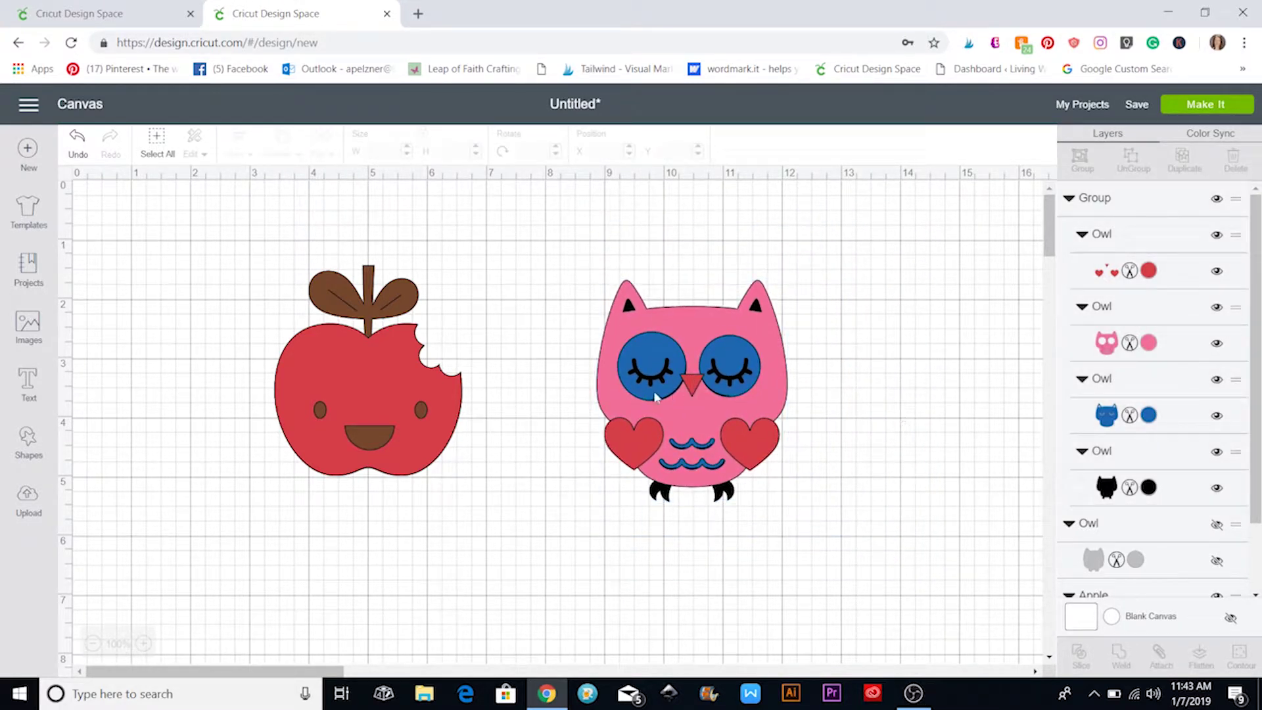
Step: Delete the grouped owl and the apple from the canvas
left_click(695, 385)
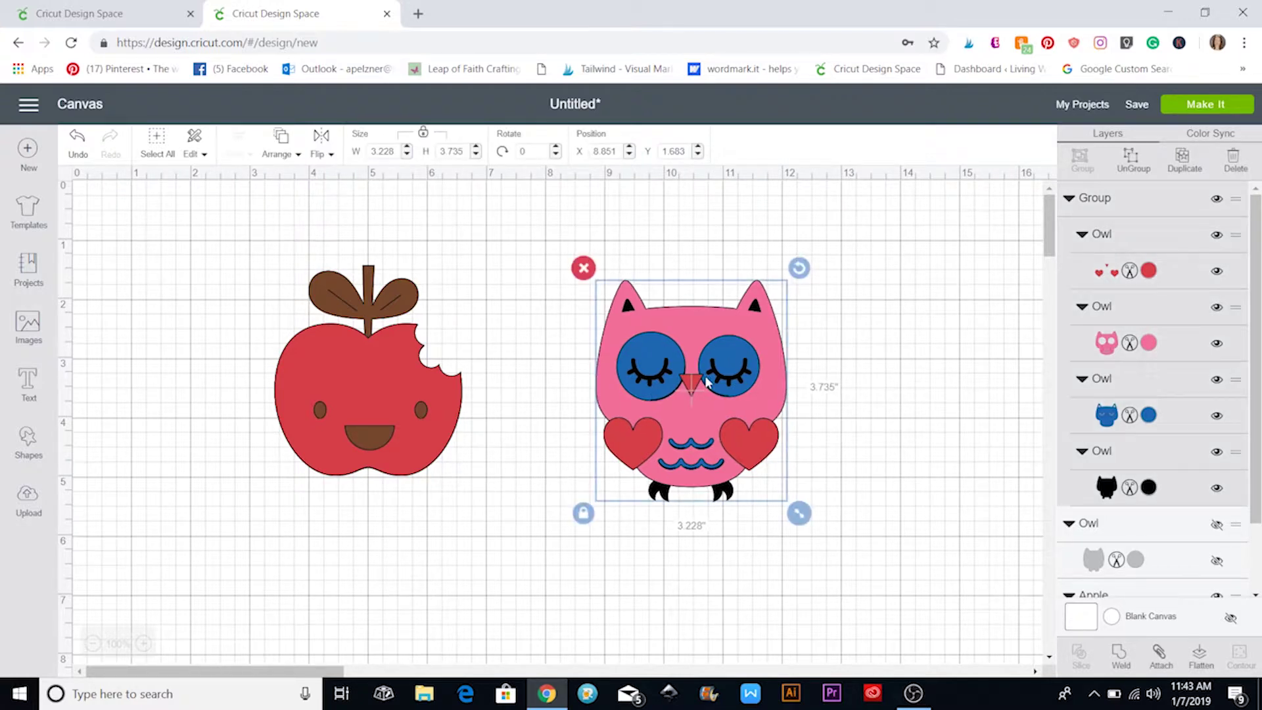
key("Delete")
left_click(352, 341)
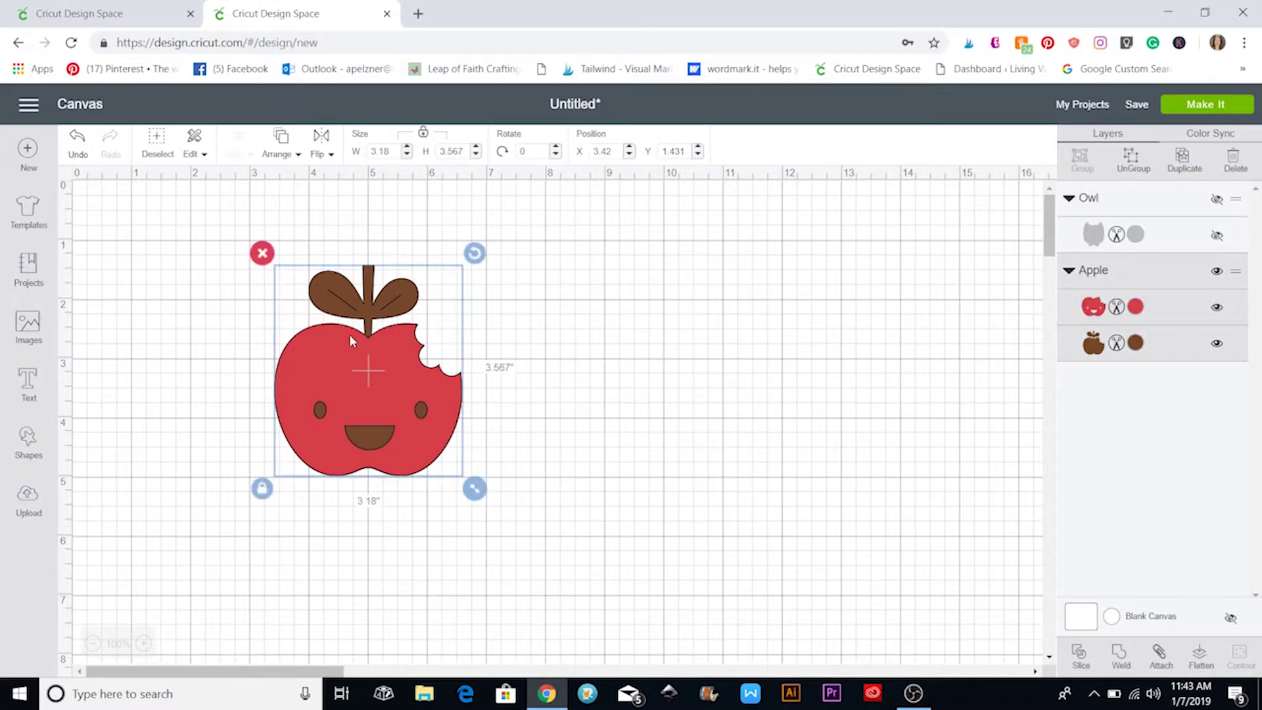
key("Delete")
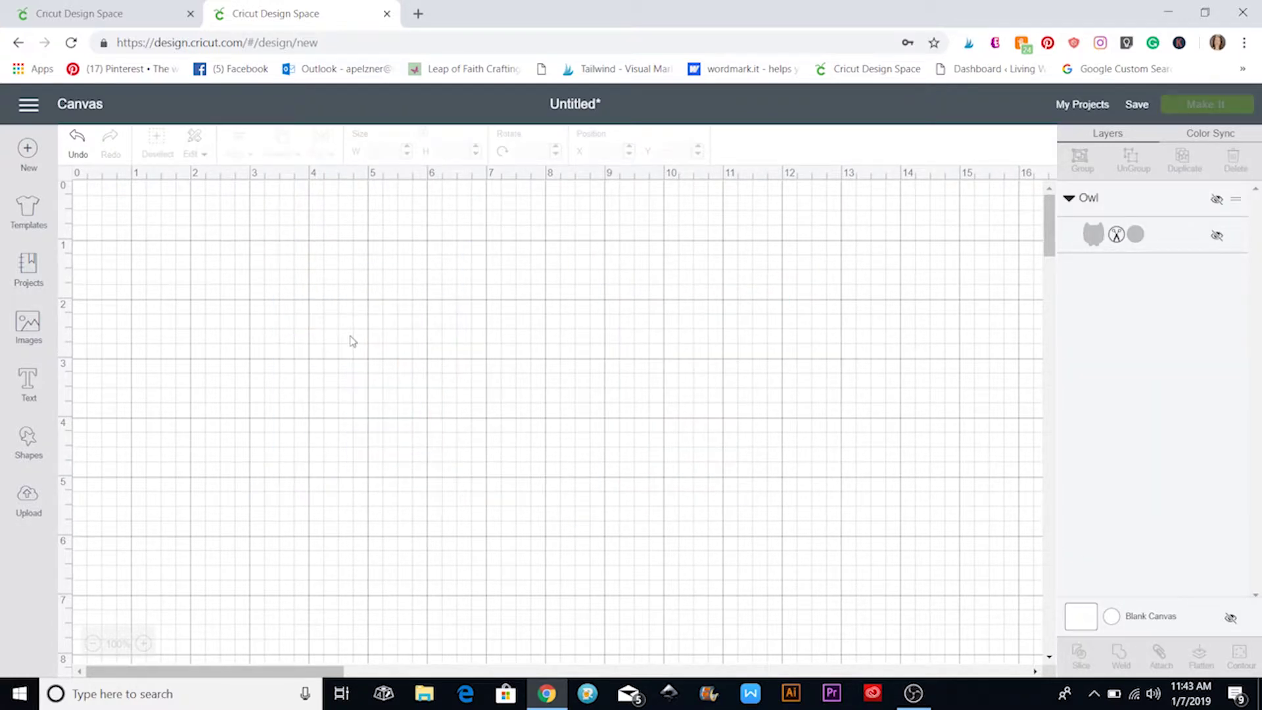
Step: Filter the image library to uploaded images across all images, not just the cartridge
left_click(29, 338)
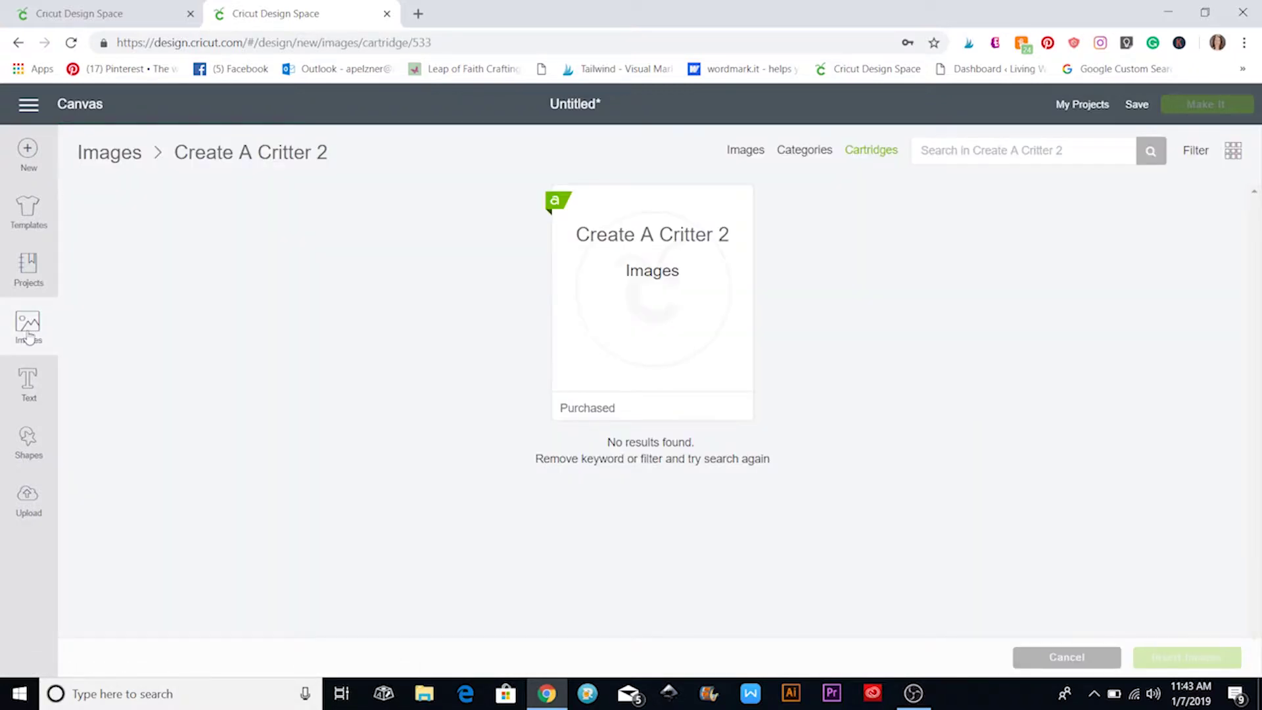
left_click(1197, 150)
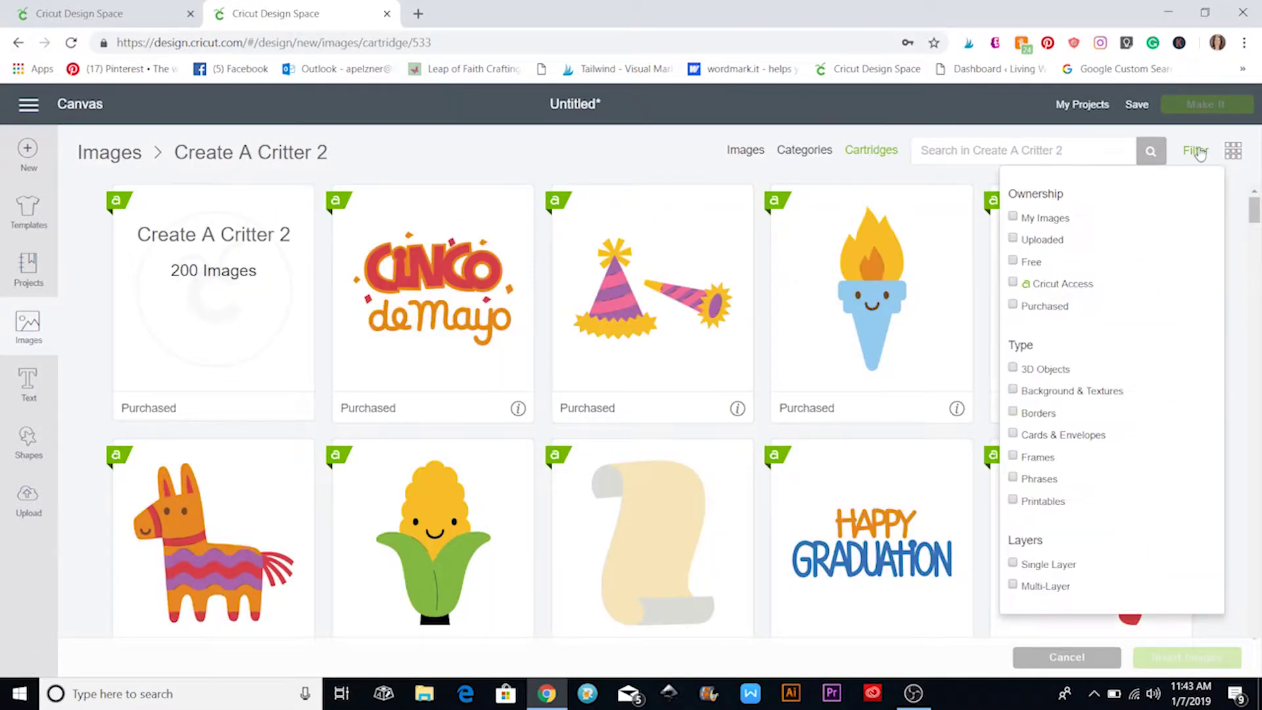
left_click(1013, 240)
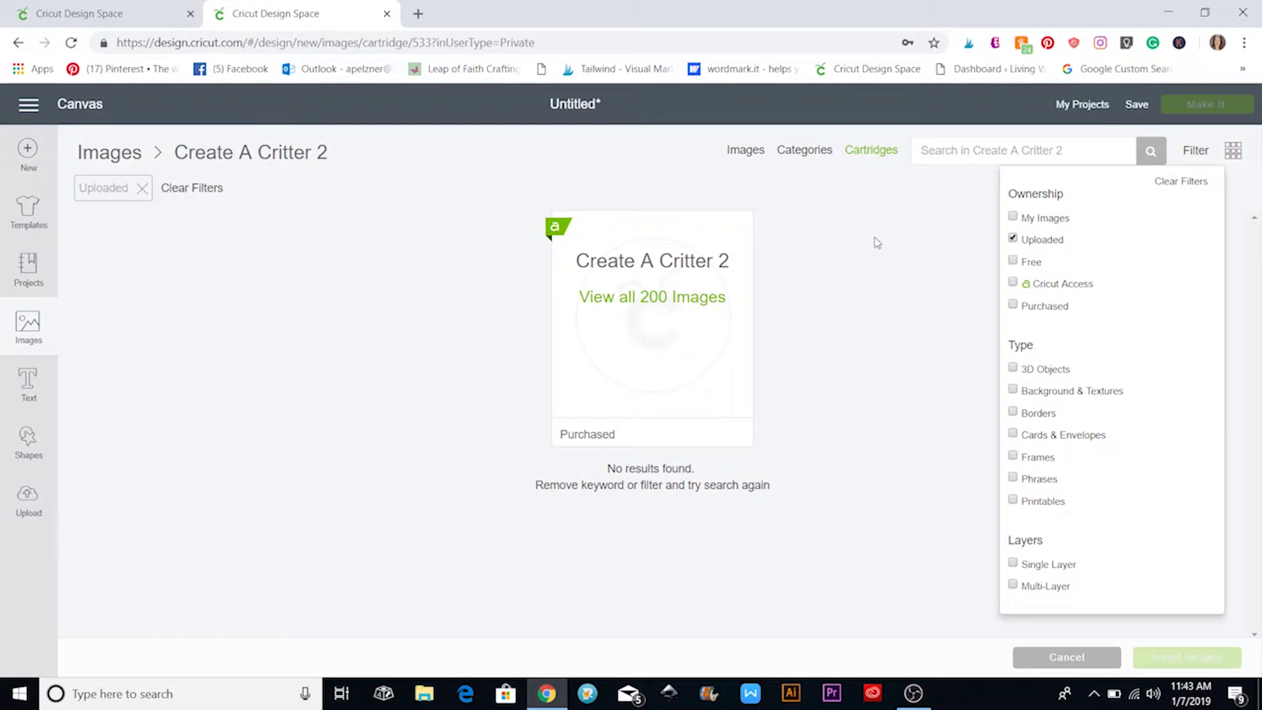
left_click(746, 150)
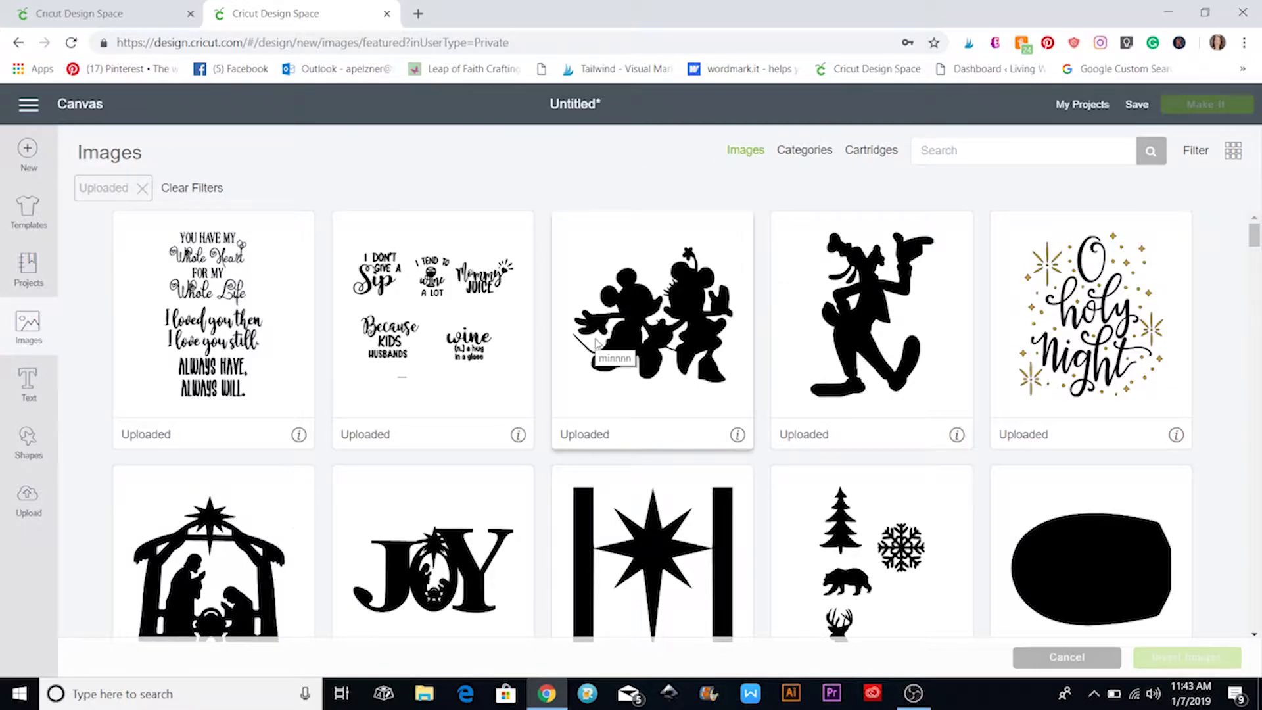
Step: Find the Ice Cream Solves Everything upload and insert it onto the canvas
scroll(597, 344, "down", 3)
scroll(597, 343, "down", 6)
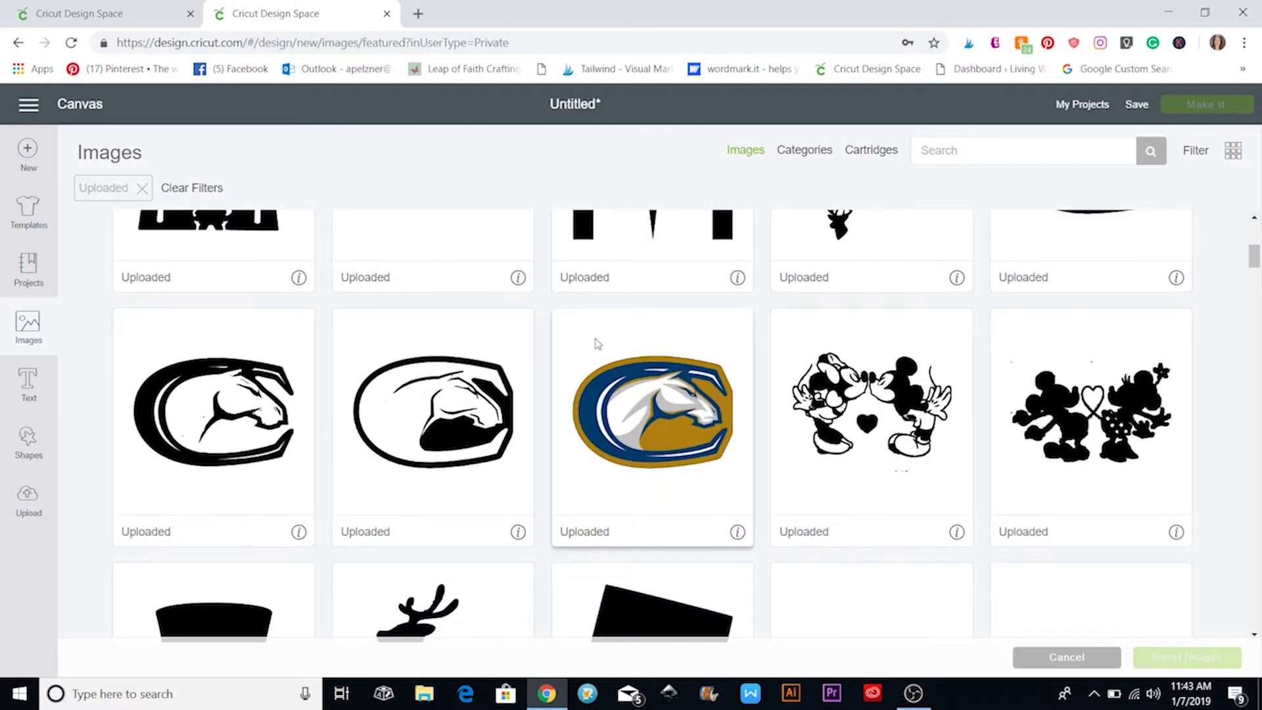
scroll(496, 336, "down", 4)
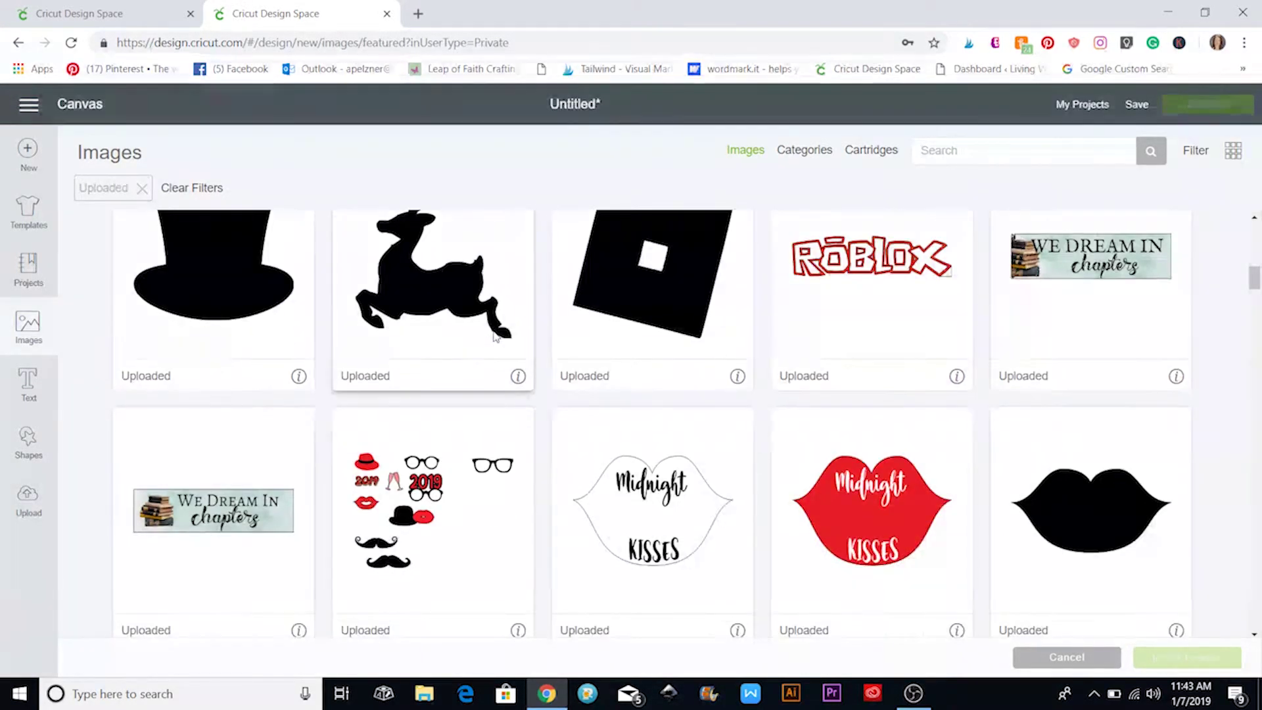
scroll(496, 337, "down", 7)
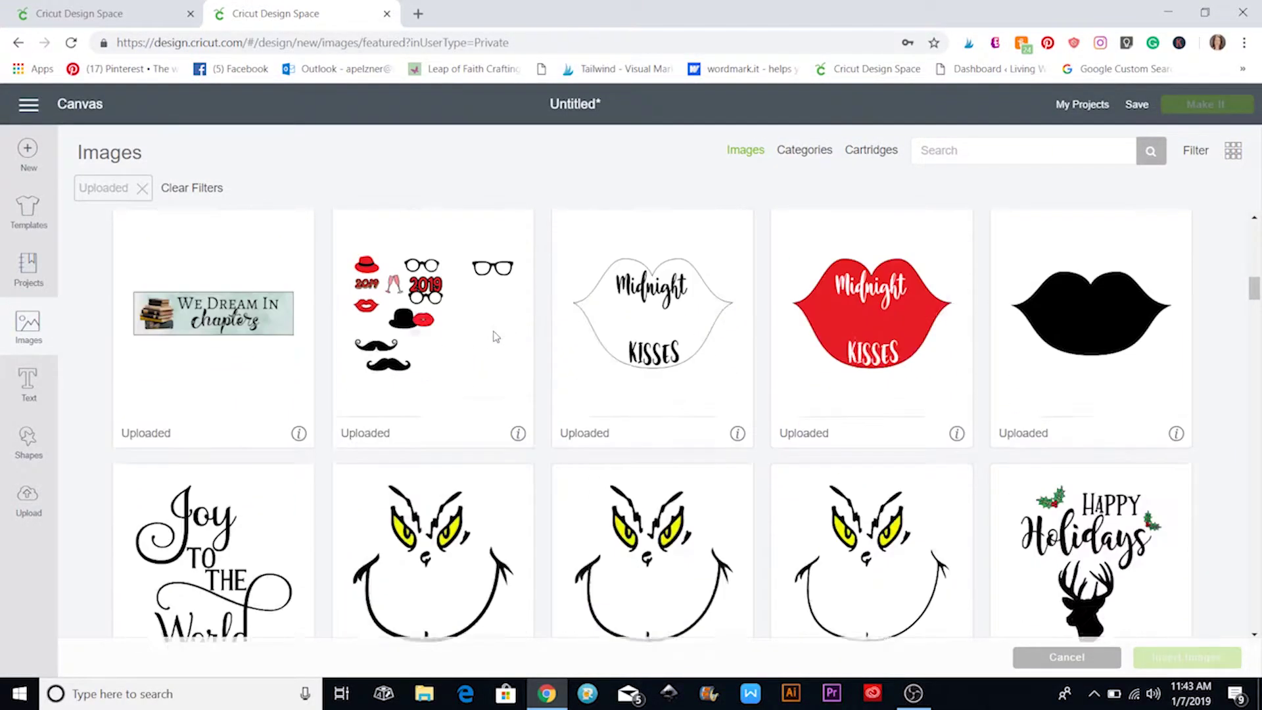
scroll(496, 337, "down", 5)
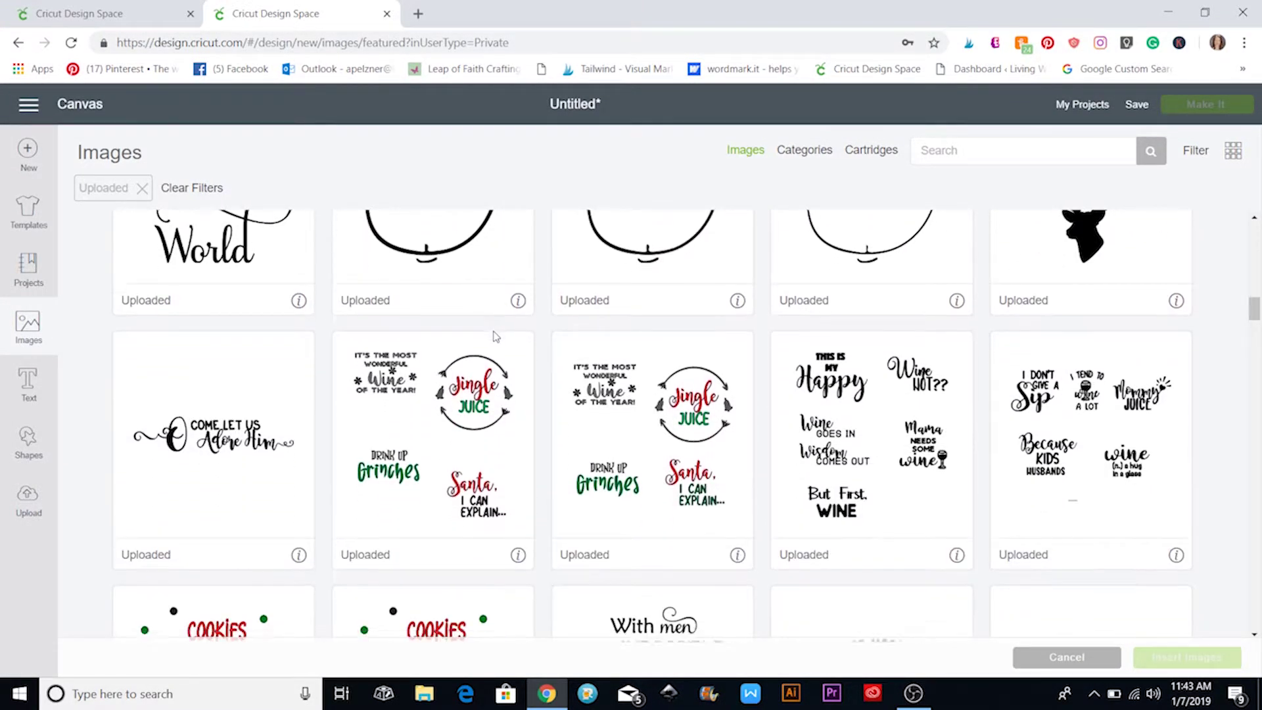
scroll(497, 337, "down", 8)
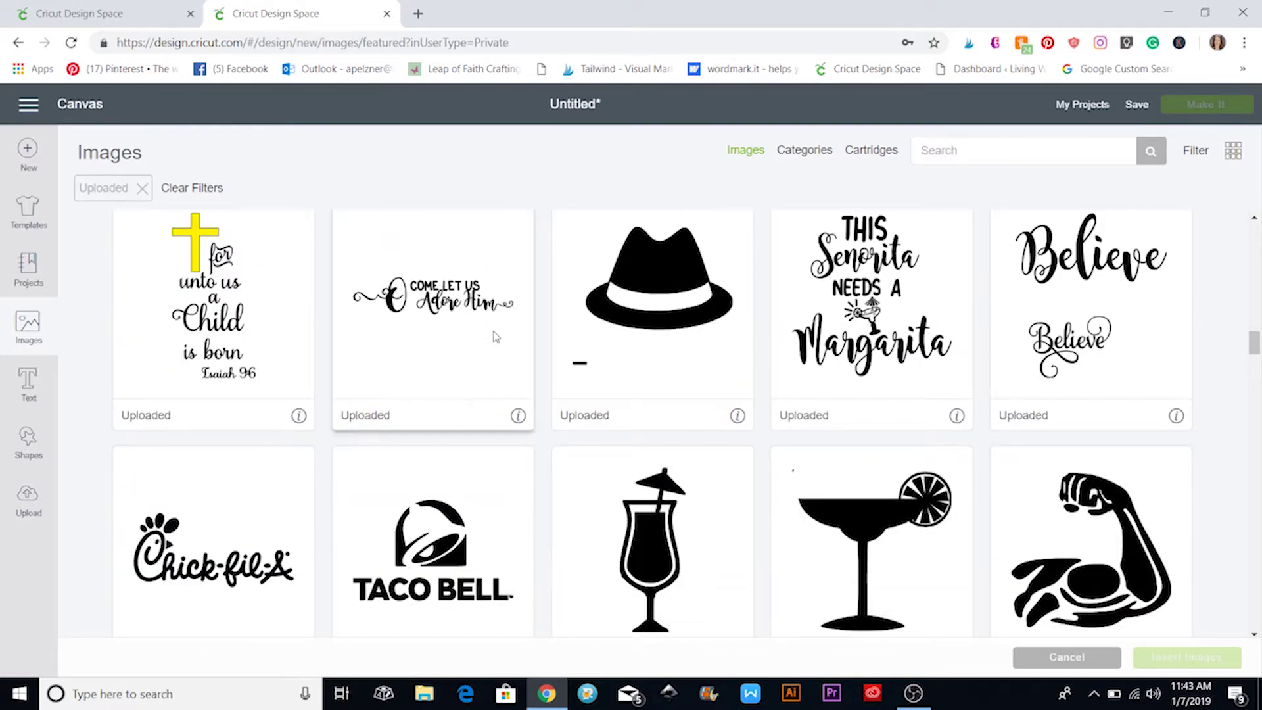
scroll(497, 337, "down", 8)
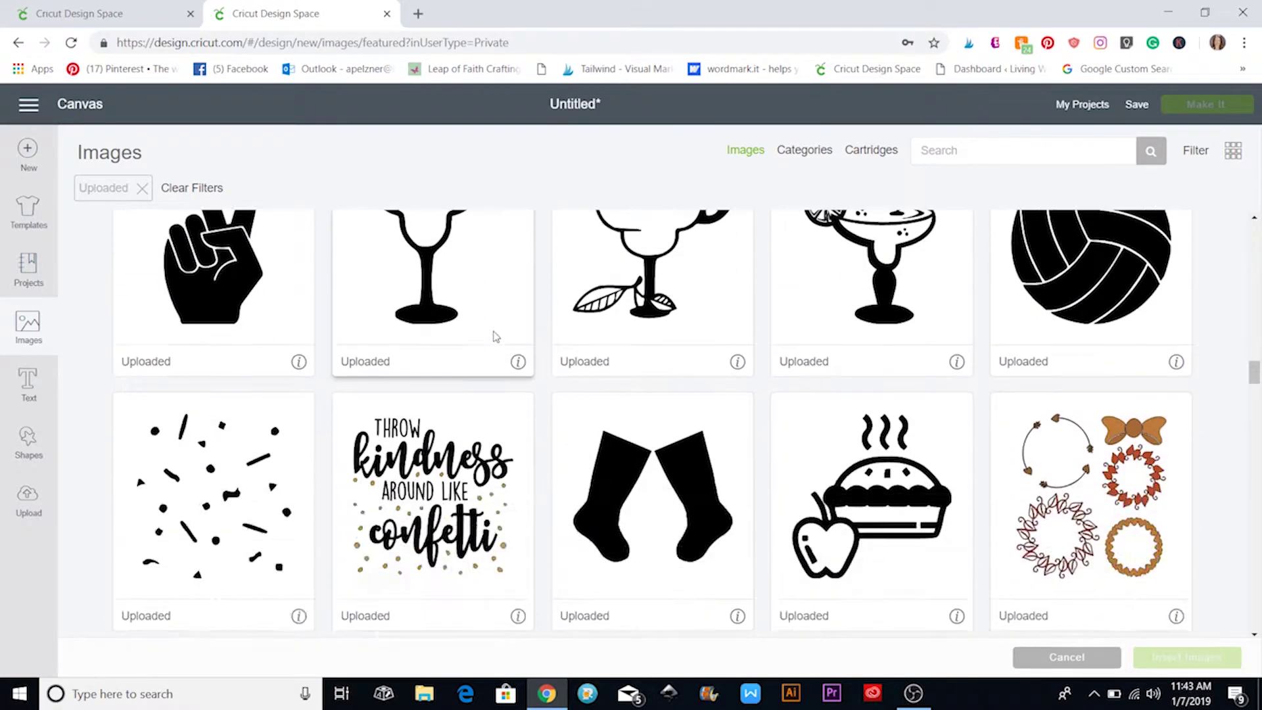
scroll(496, 336, "down", 10)
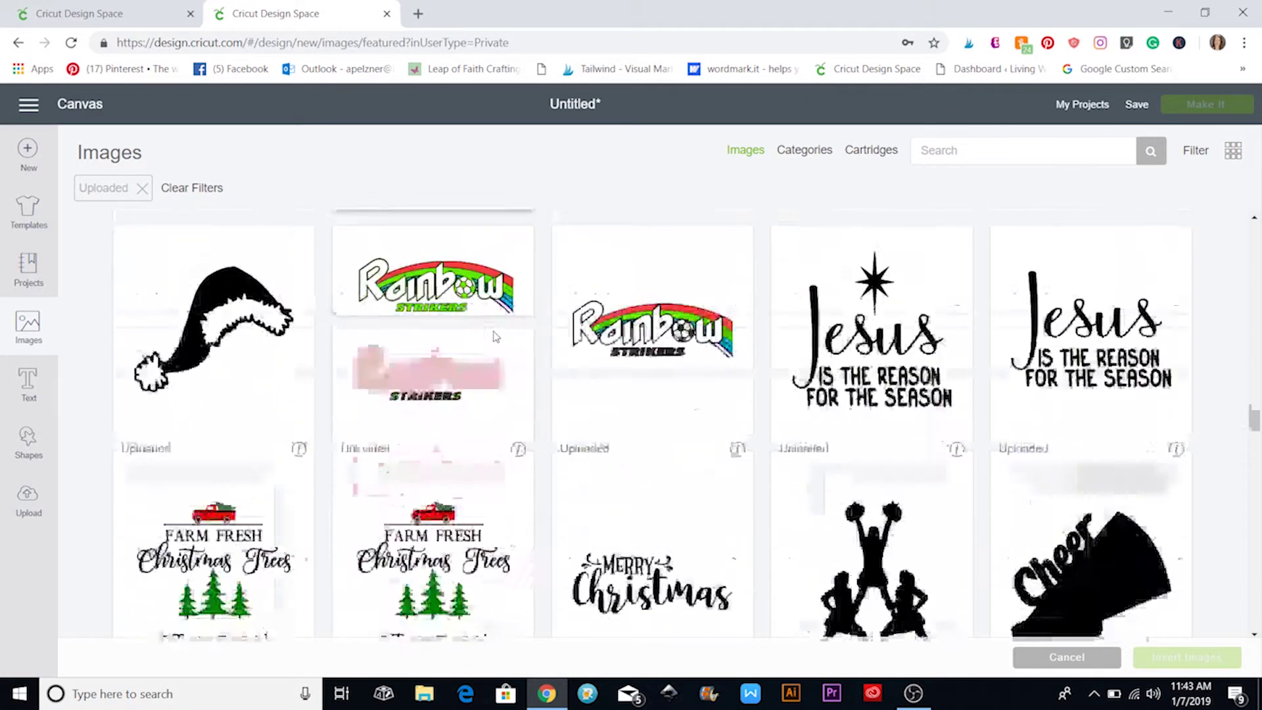
scroll(496, 337, "down", 9)
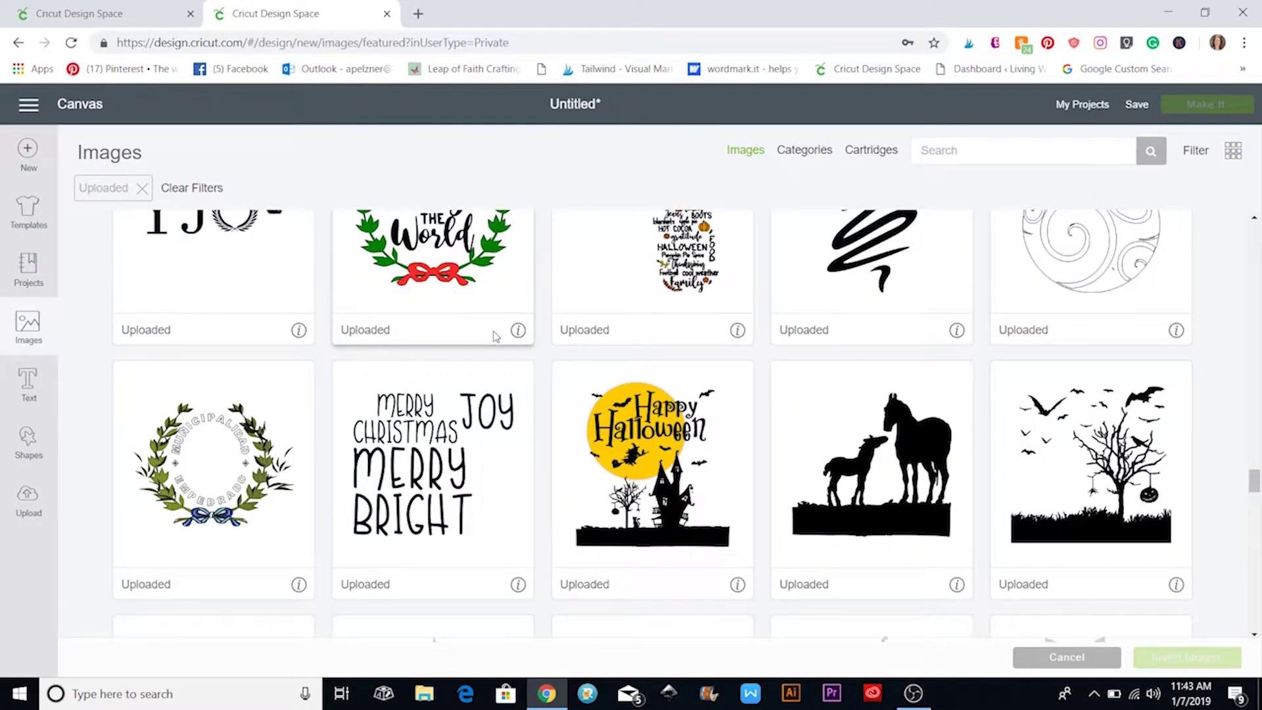
scroll(496, 337, "down", 9)
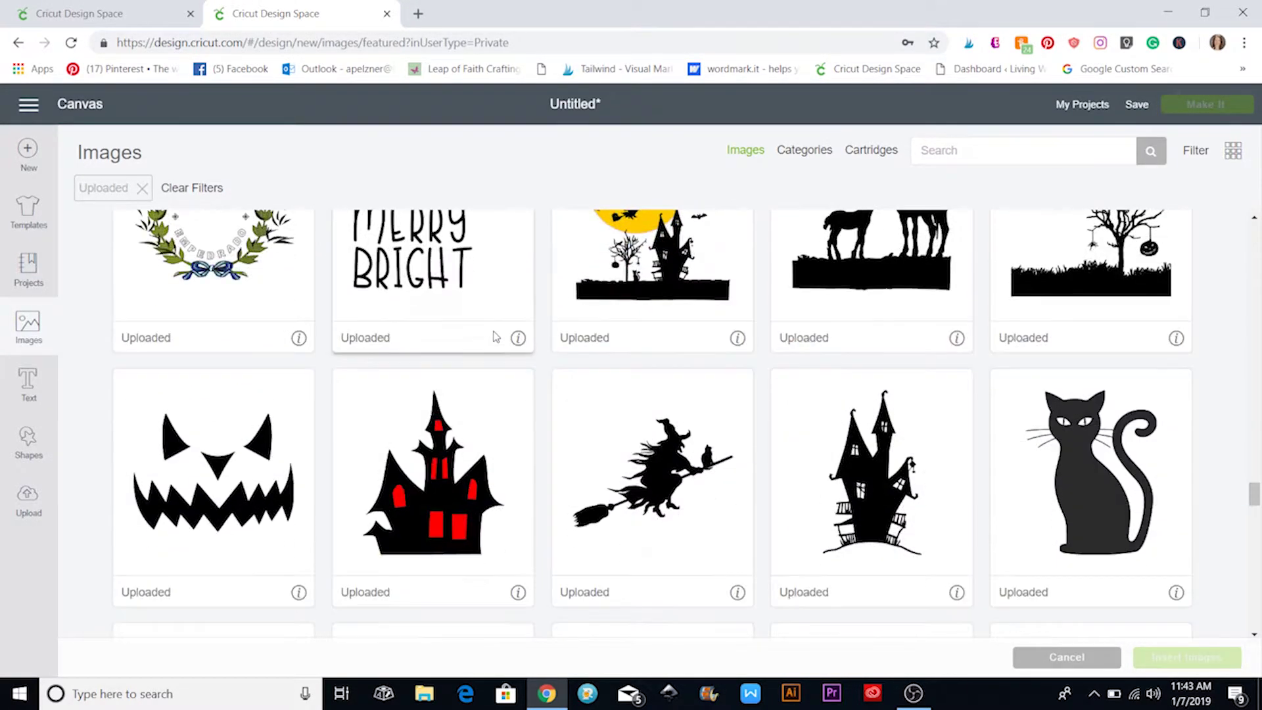
scroll(496, 336, "down", 9)
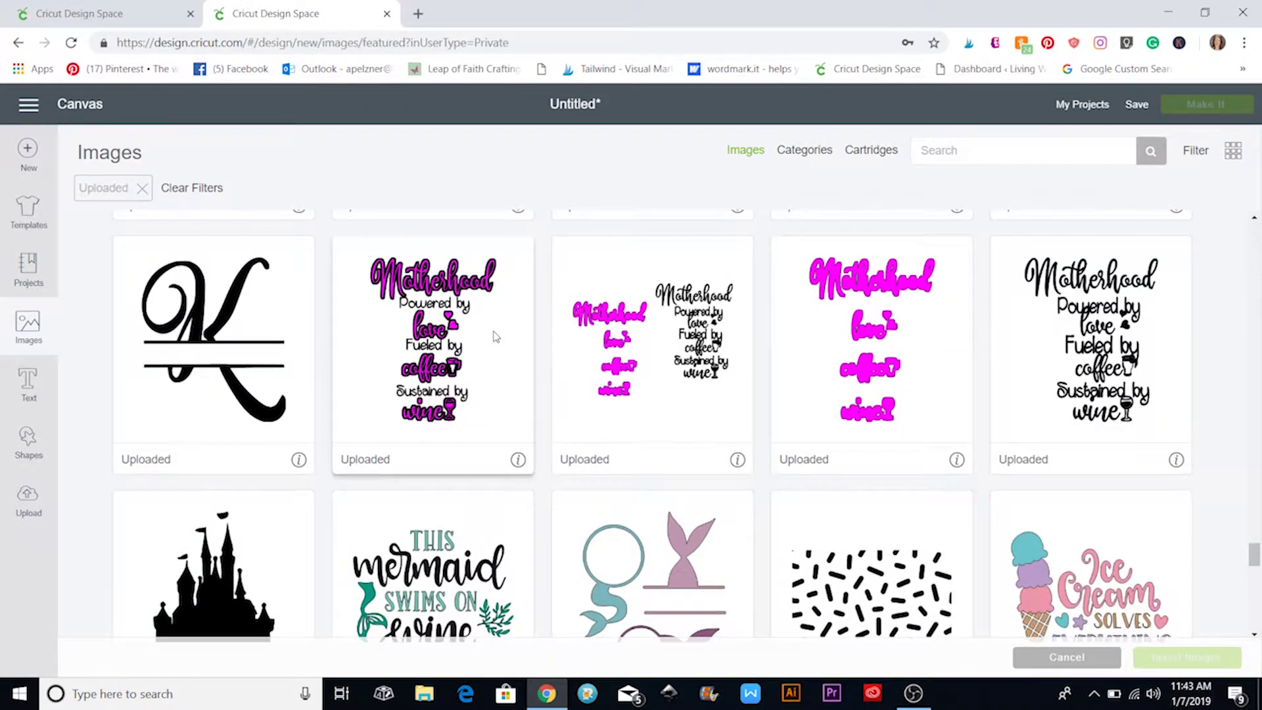
scroll(496, 336, "down", 3)
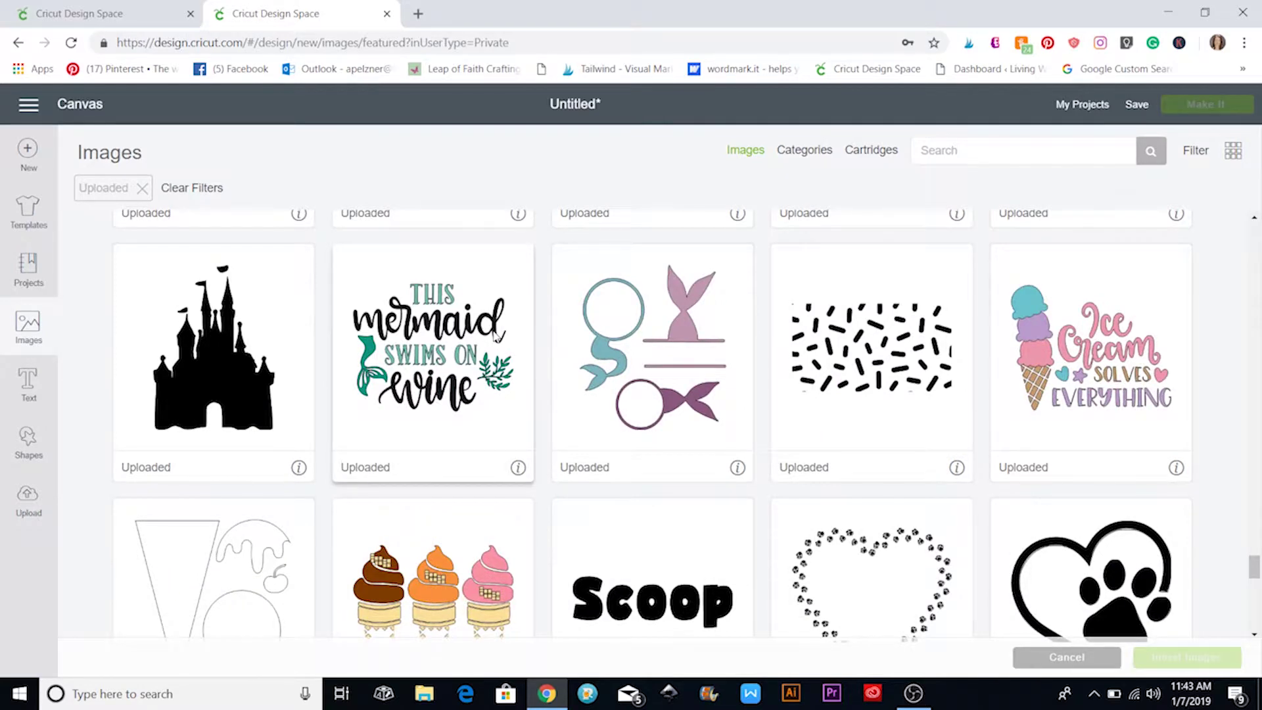
left_click(1059, 356)
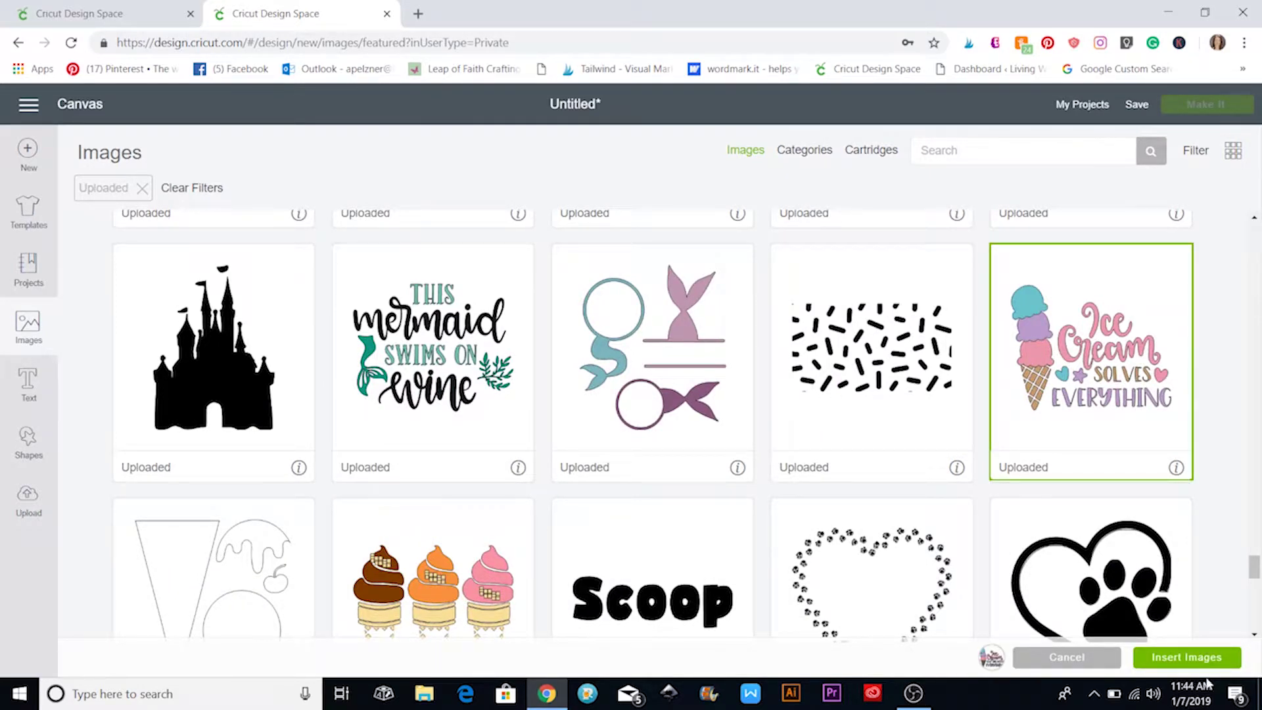
left_click(1195, 659)
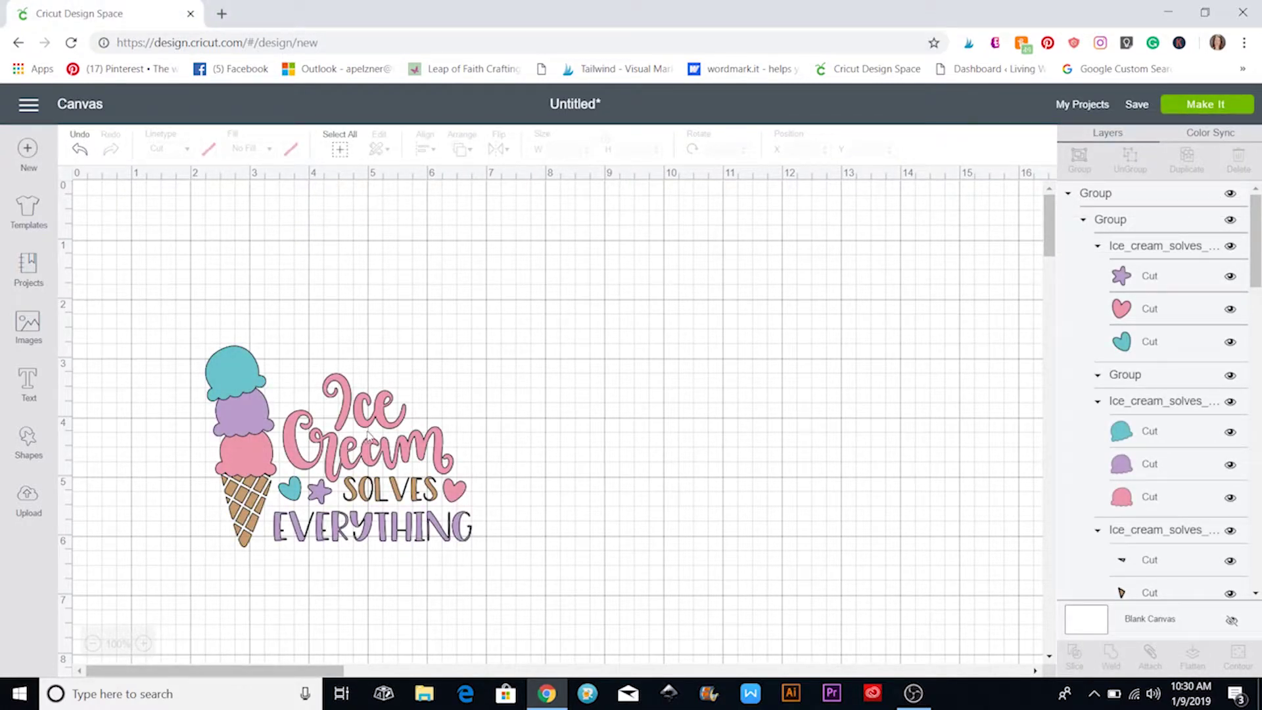
Step: Move the ice cream design toward the upper left and resize it with proportions unlocked
left_click_drag(368, 437, 400, 400)
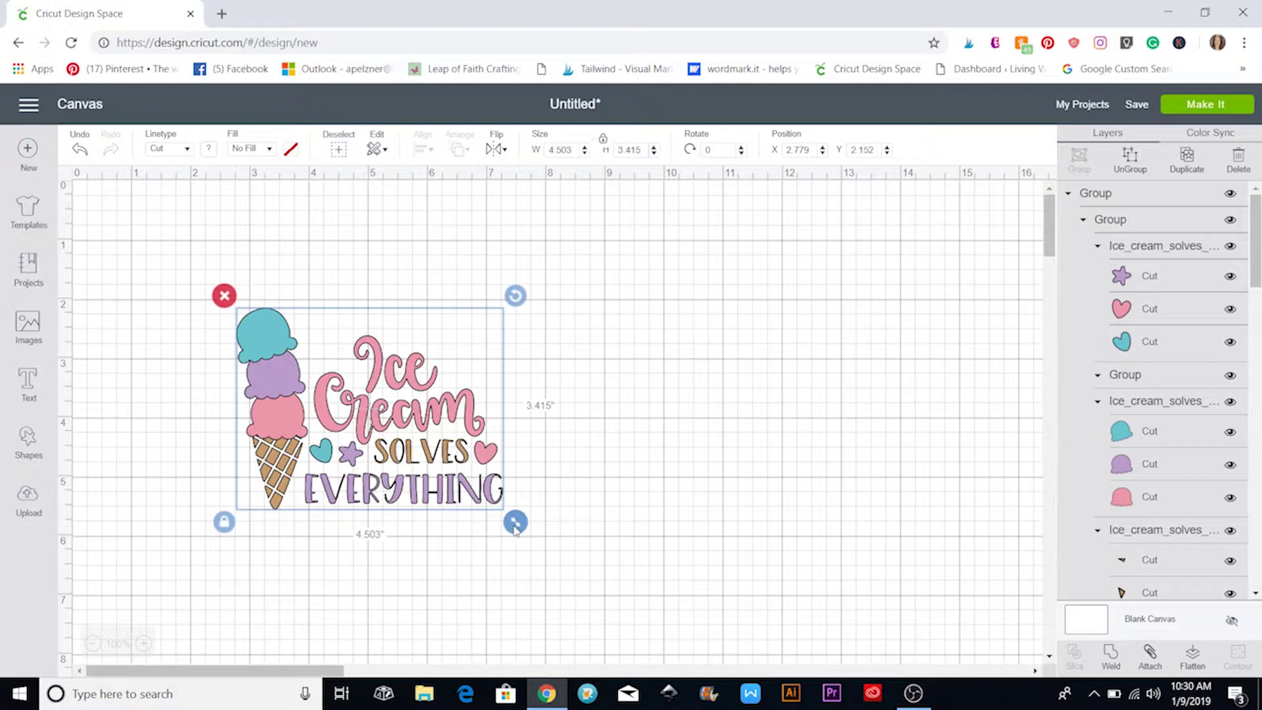
left_click_drag(519, 526, 700, 667)
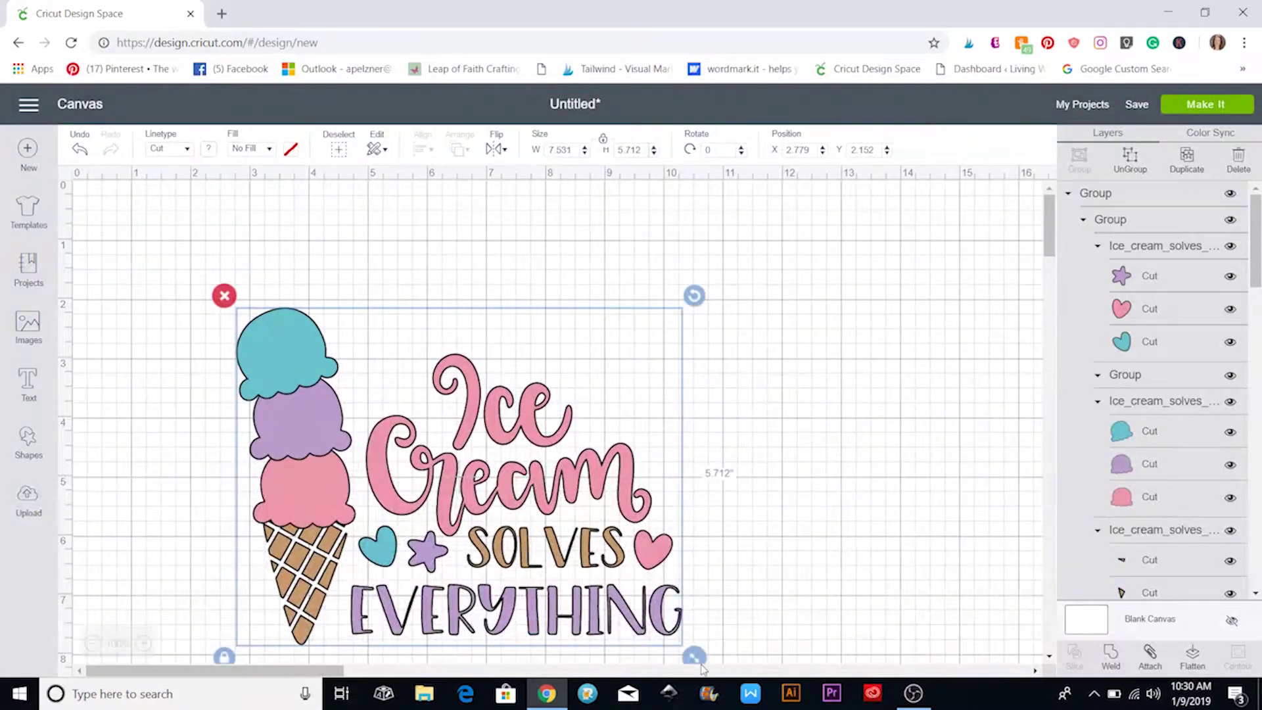
left_click_drag(445, 470, 467, 386)
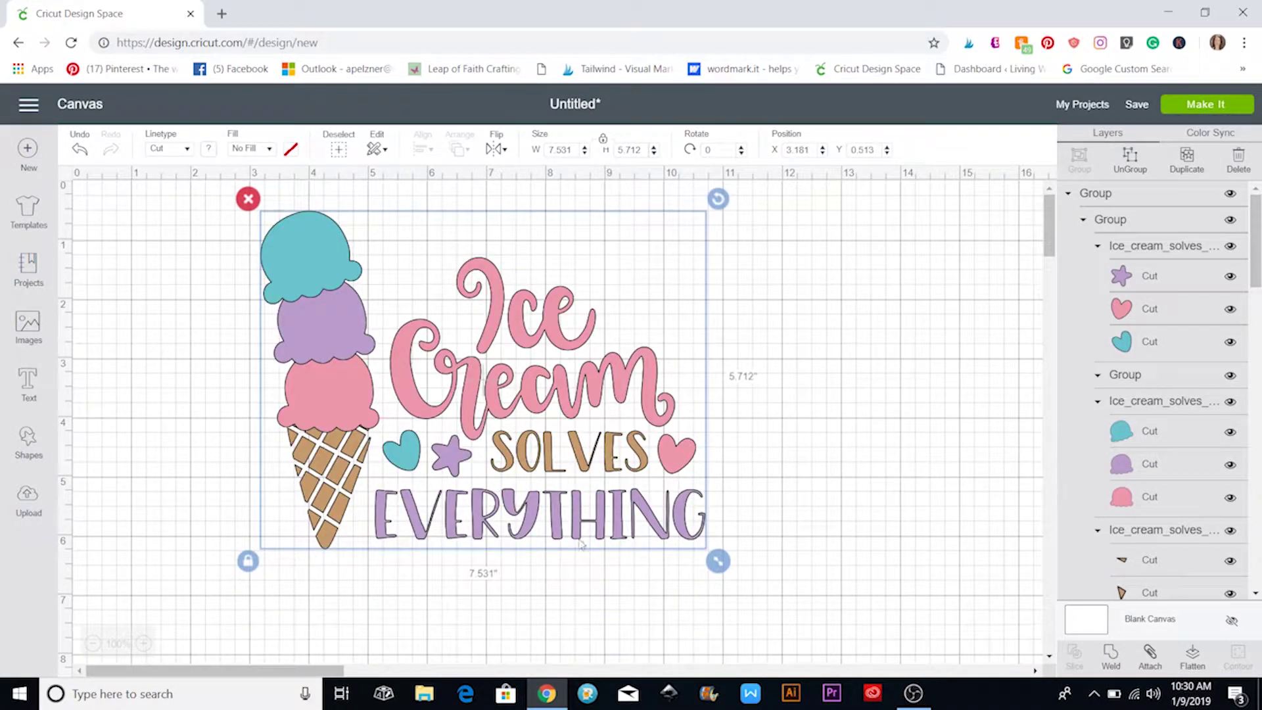
left_click(248, 563)
mouse_move(720, 562)
left_mouse_down()
mouse_move(721, 460)
mouse_move(671, 503)
mouse_move(609, 621)
mouse_move(731, 580)
left_mouse_up()
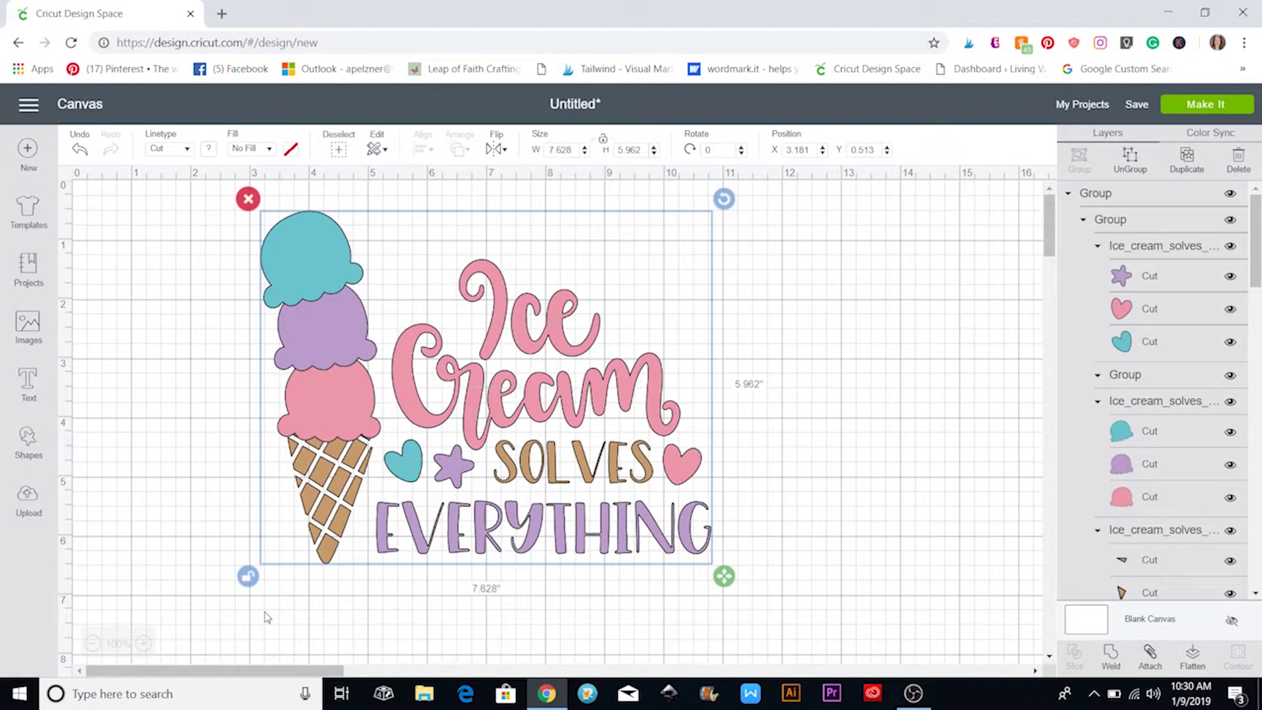
left_click_drag(436, 419, 460, 434)
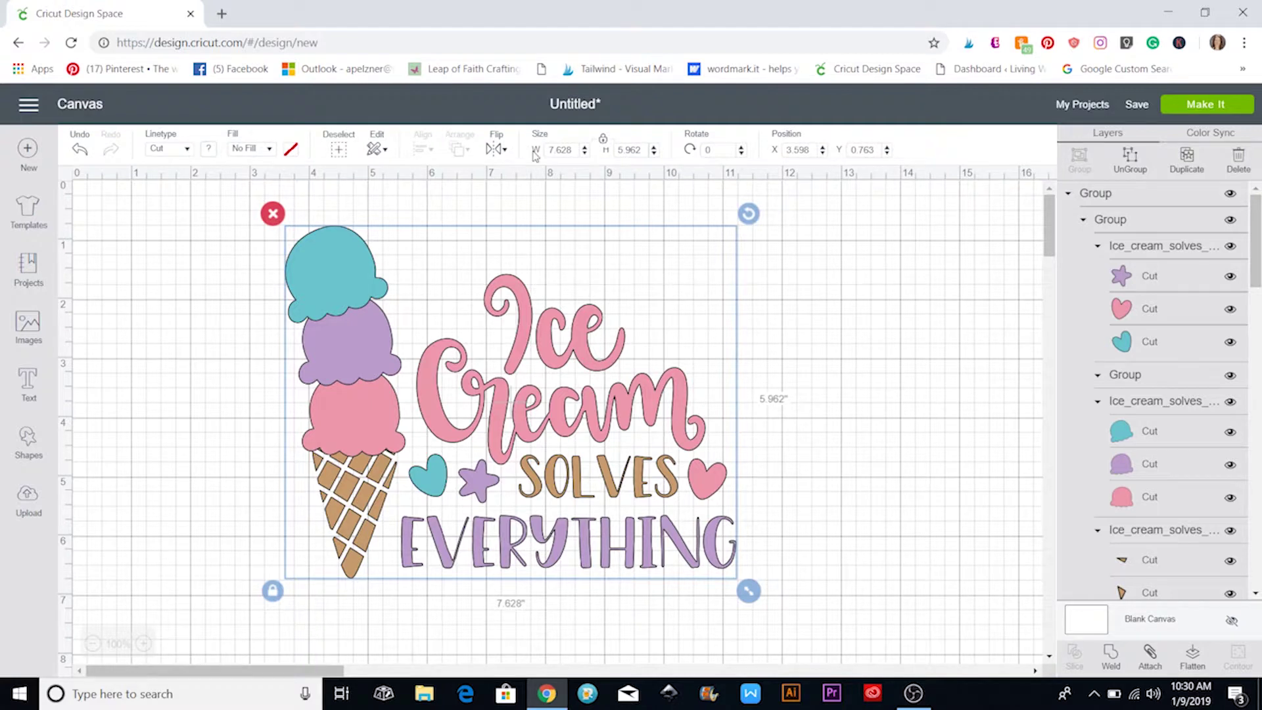
Step: Set the design's width to 6 inches, making it 6 × 4.689 in
left_click_drag(571, 153, 546, 154)
type("6")
key("Return")
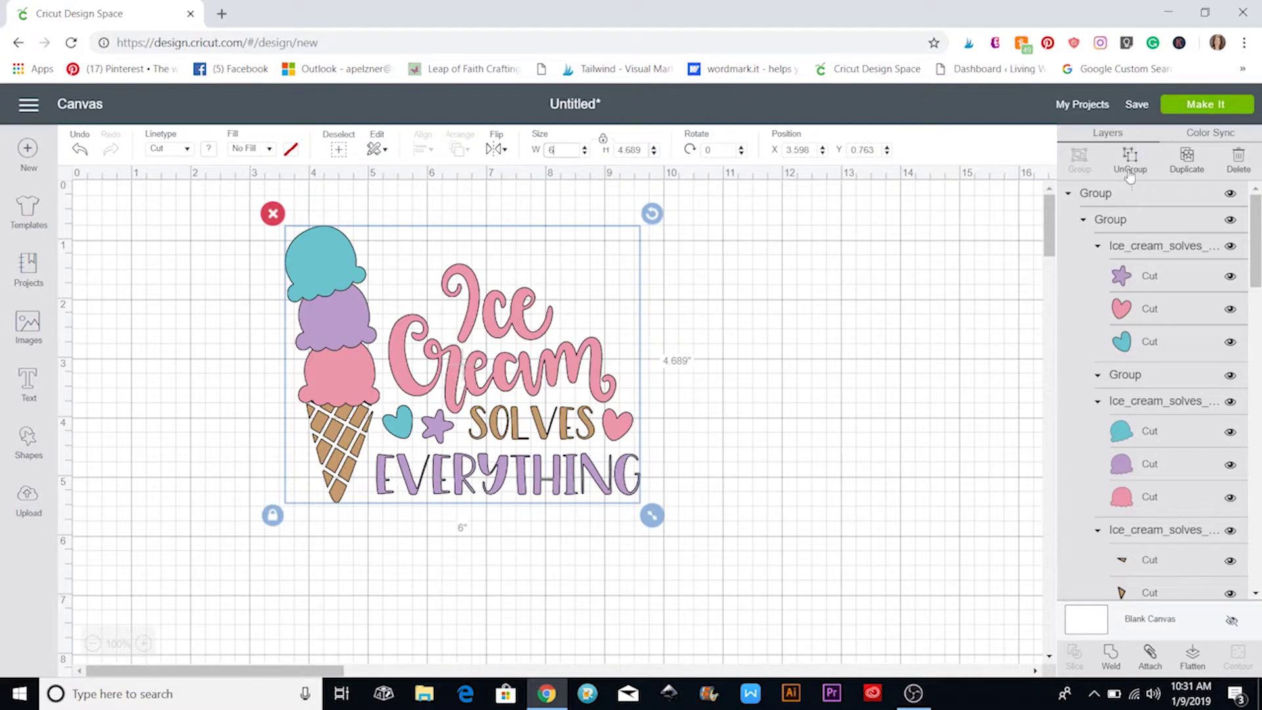
Step: Ungroup the ice cream design so the scoops separate from the cone, undoing a trial scoop deletion
left_click(1131, 168)
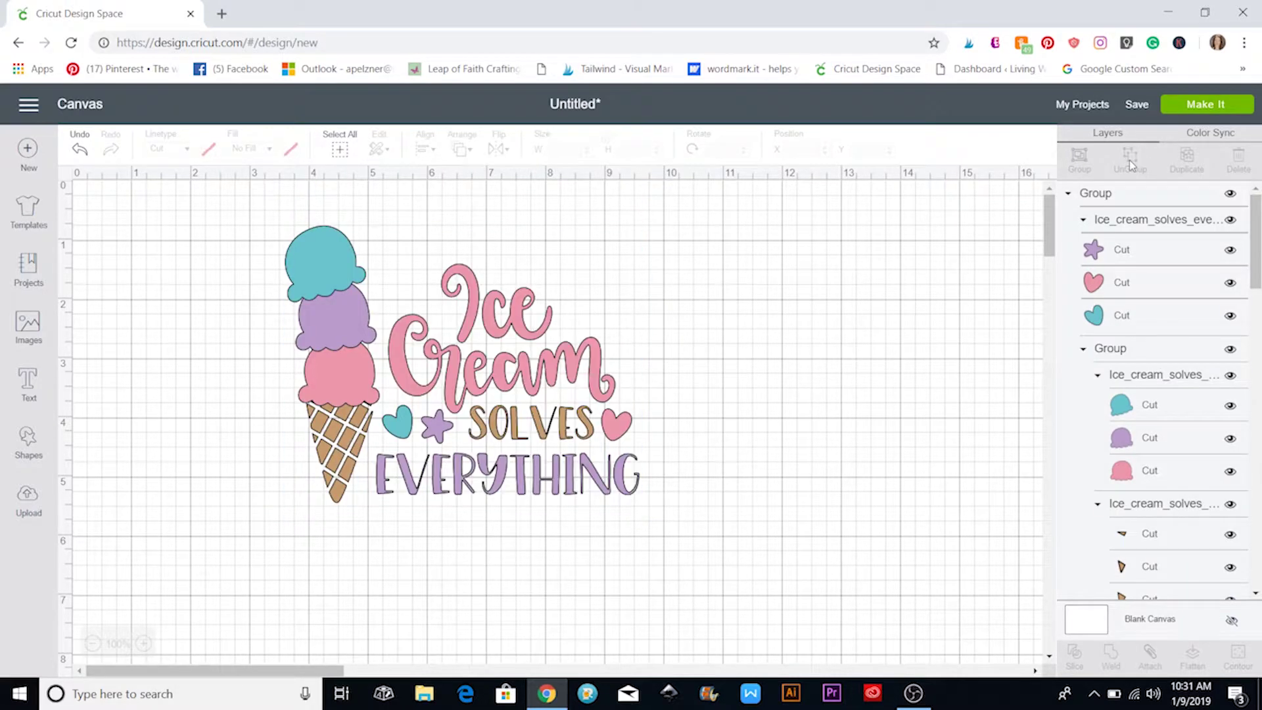
left_click(348, 283)
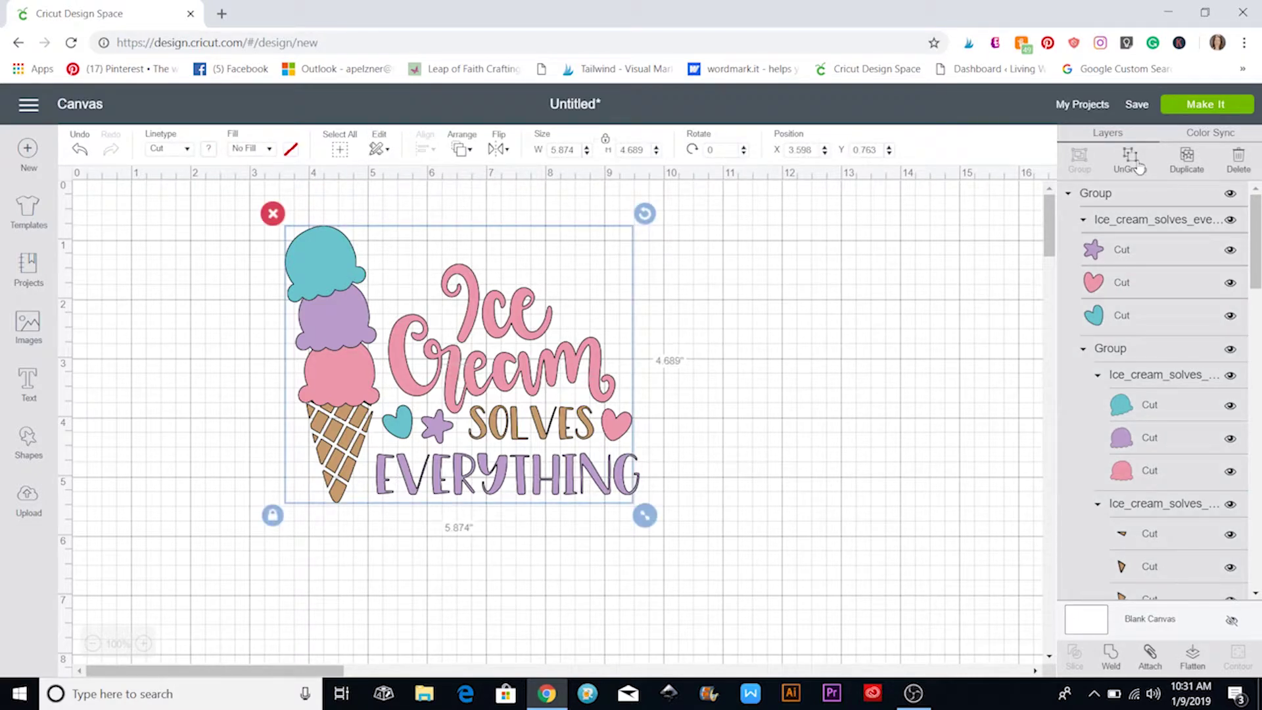
left_click(1139, 166)
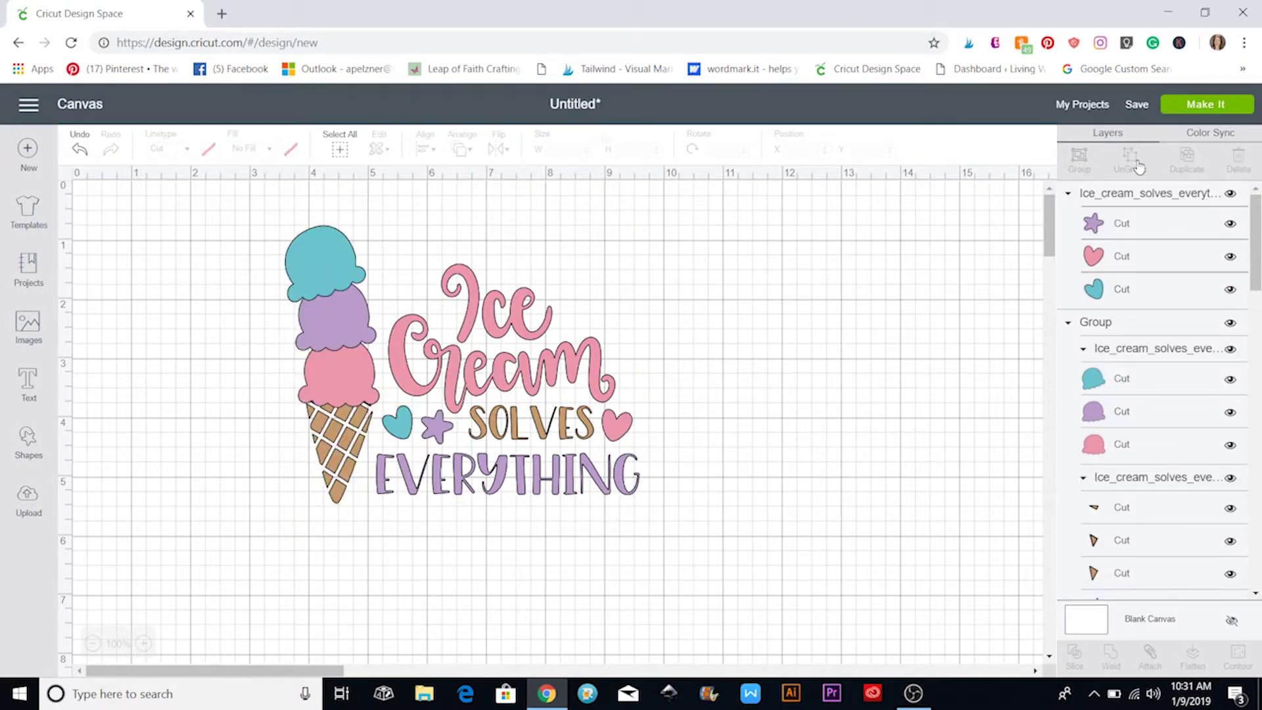
left_click(349, 278)
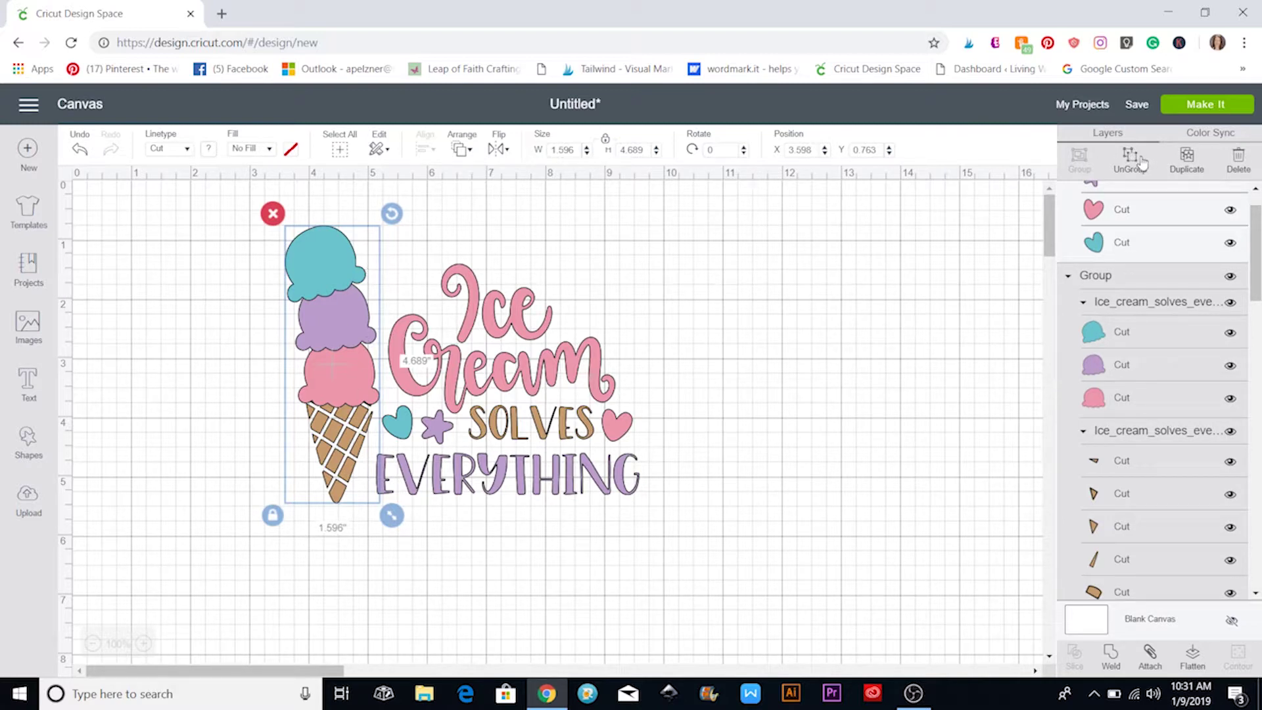
key("Delete")
key("ctrl+z")
Step: Ungroup the three scoops and delete the teal top scoop, keeping the purple and pink ones
left_click(331, 345)
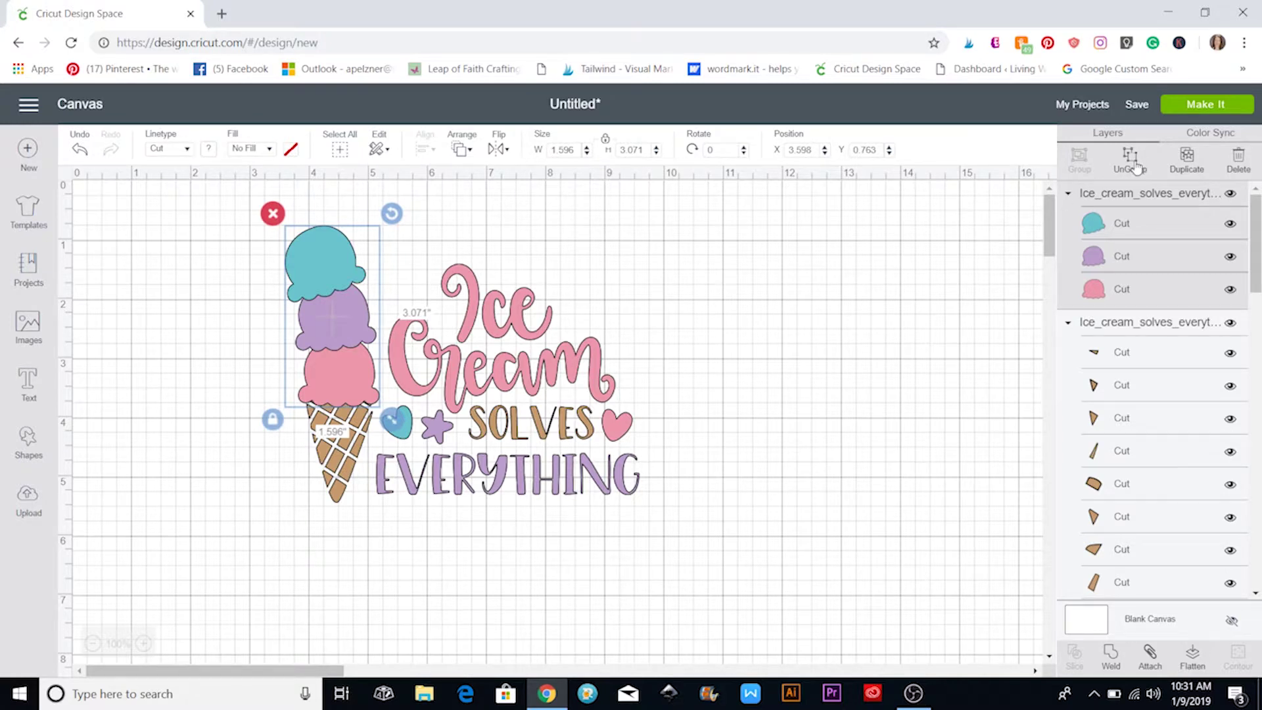
left_click(1130, 158)
left_click(345, 276)
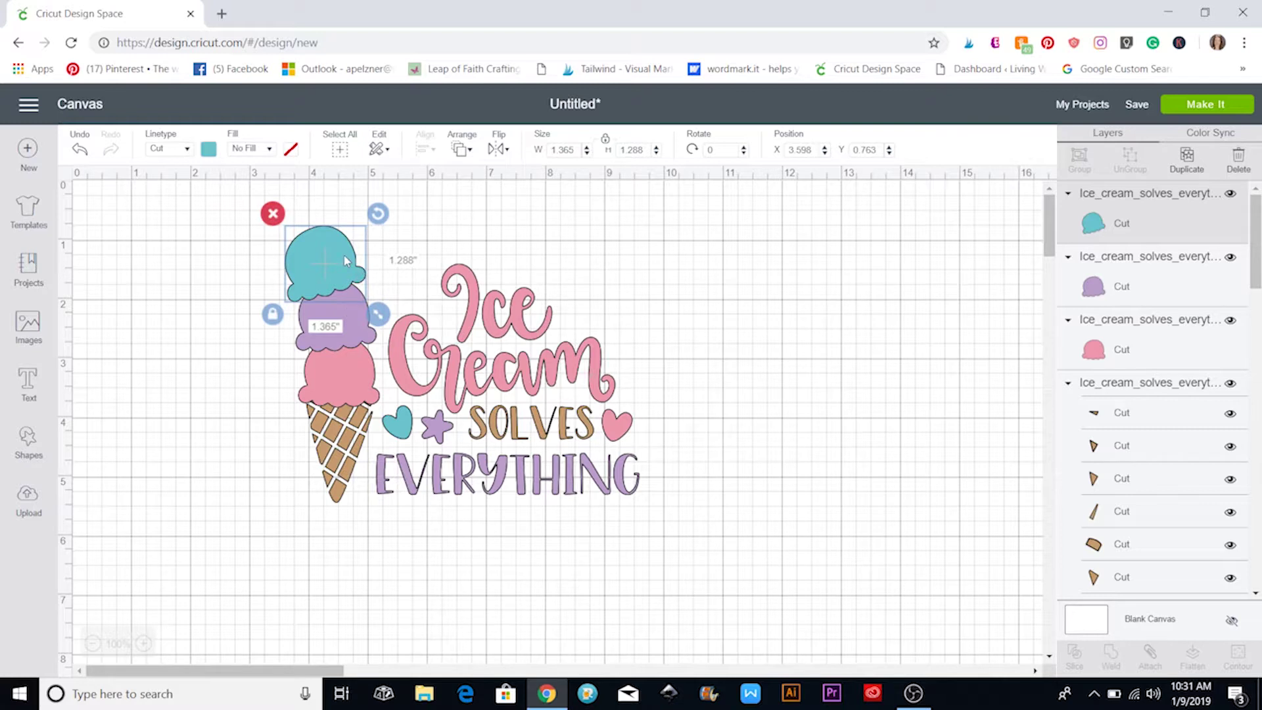
key("Delete")
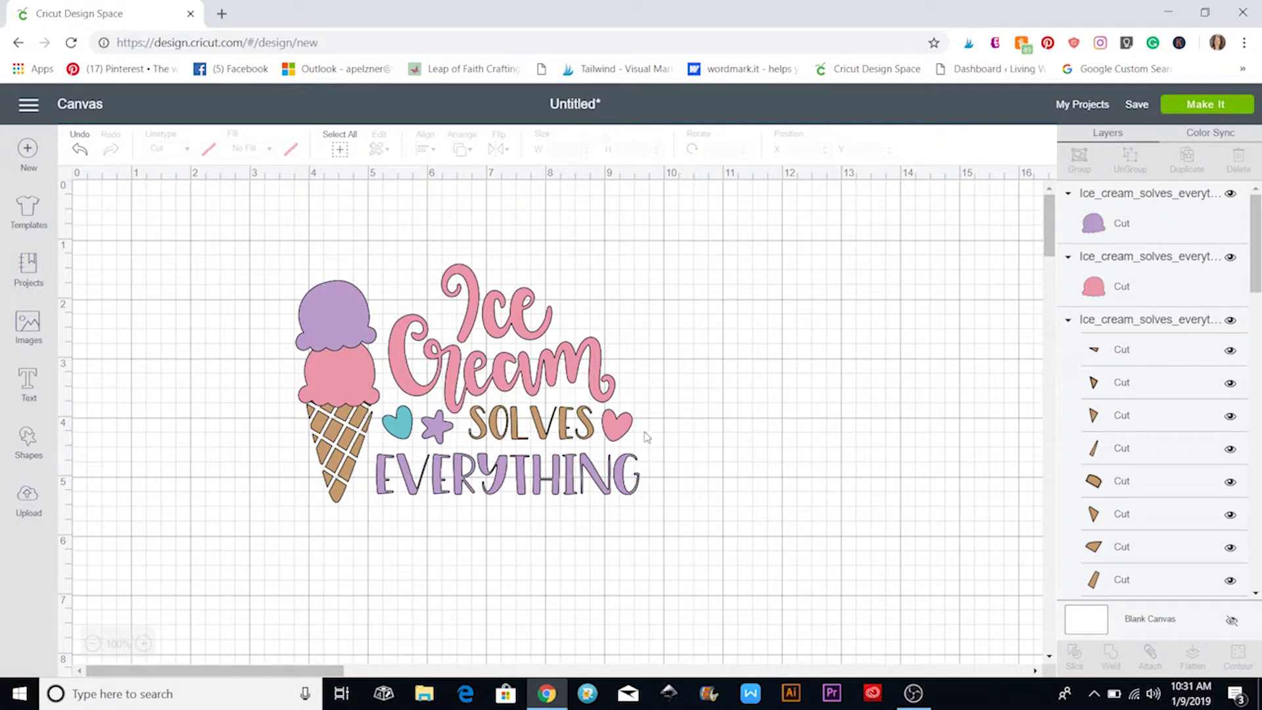
left_click(617, 436)
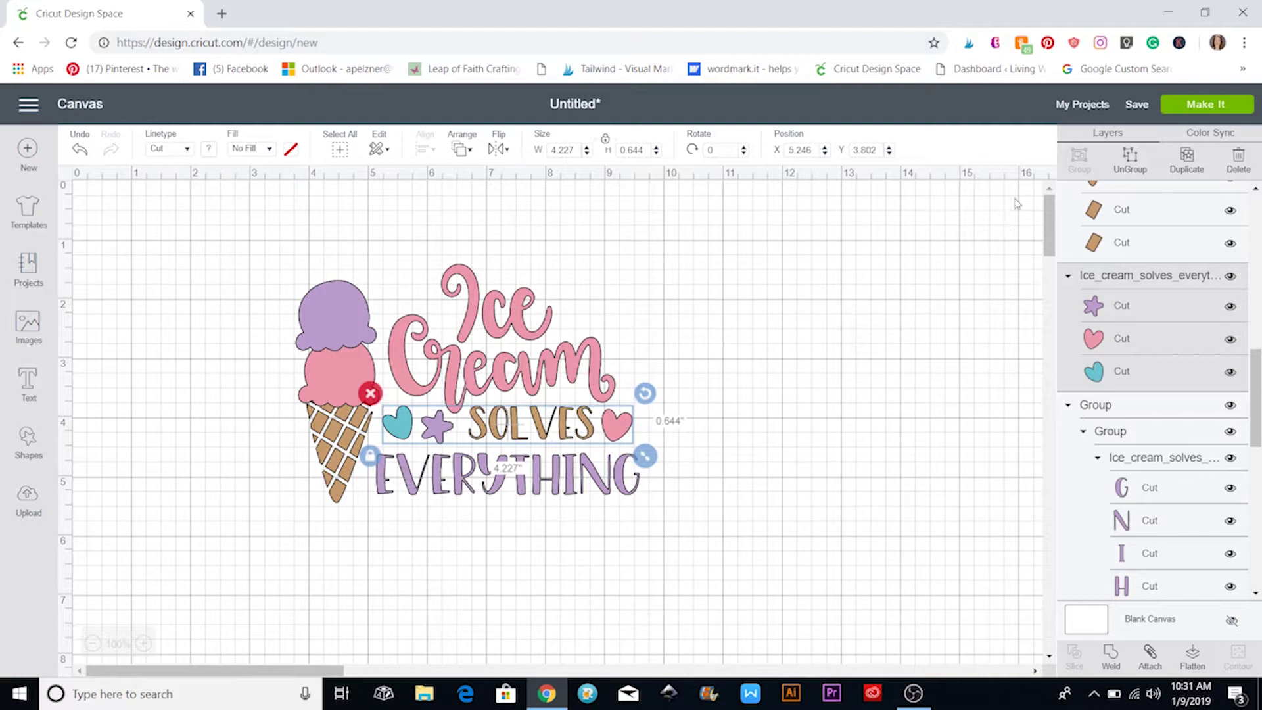
Step: Ungroup the hearts, star and SOLVES, and resize the pink heart to 0.878 × 0.93 in beside Cream
left_click(1129, 158)
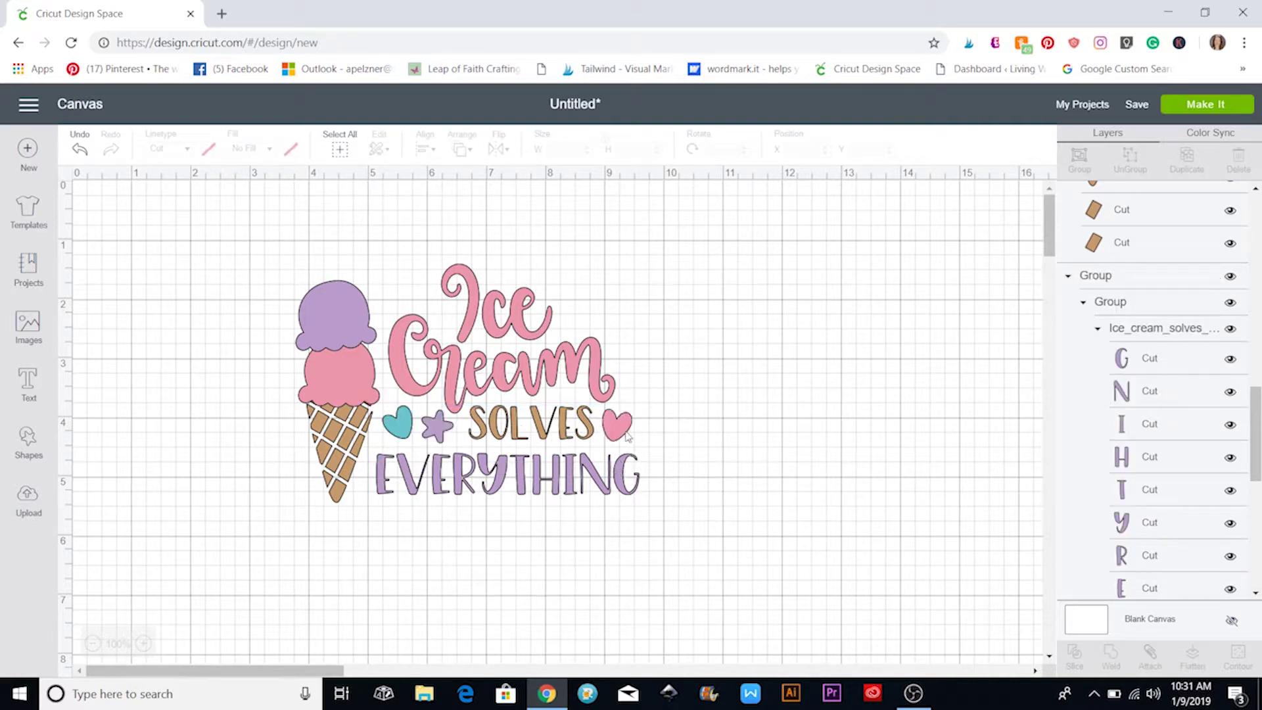
left_click(624, 434)
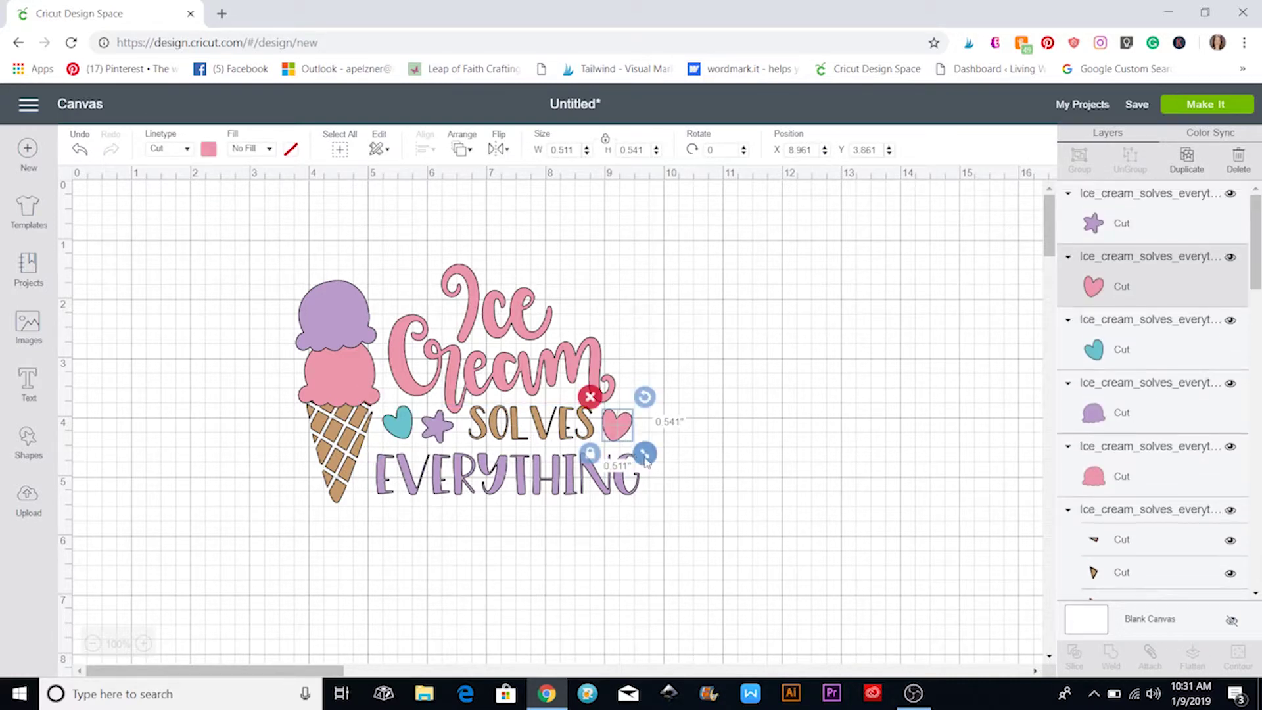
left_click_drag(647, 461, 682, 493)
left_click_drag(647, 428, 657, 407)
left_click_drag(686, 474, 677, 454)
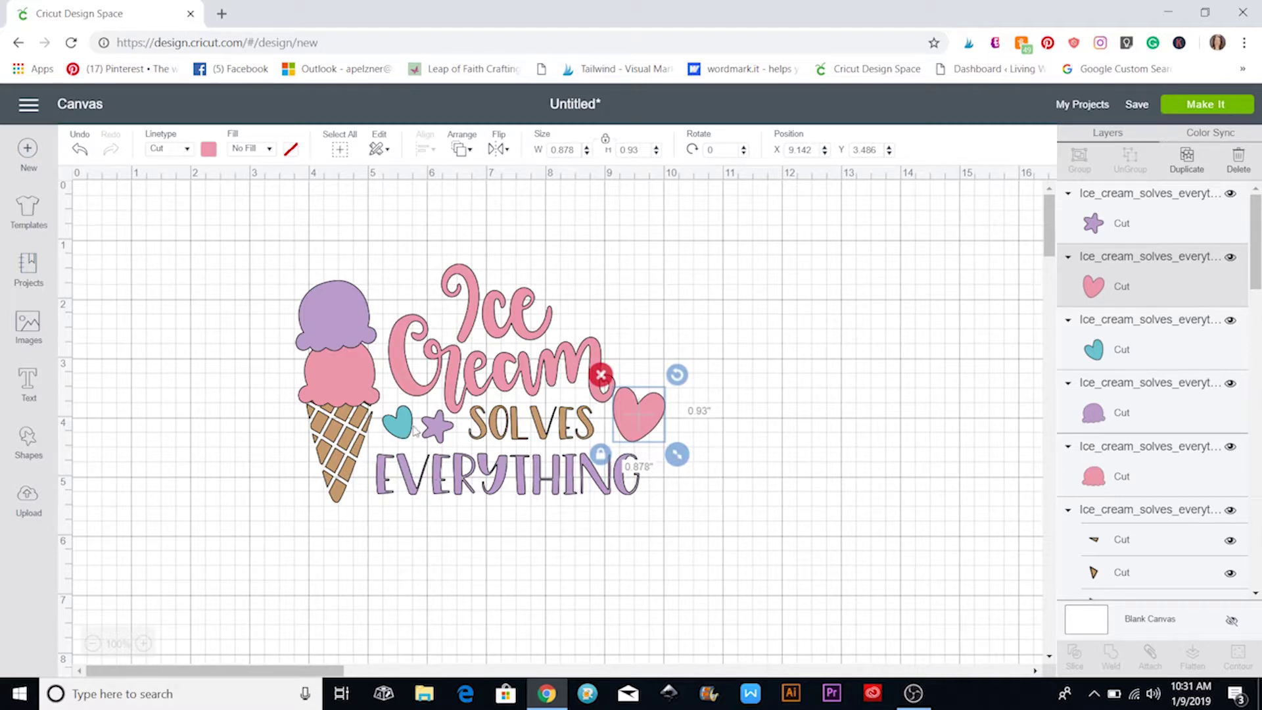
Step: Delete the purple star
left_click(438, 428)
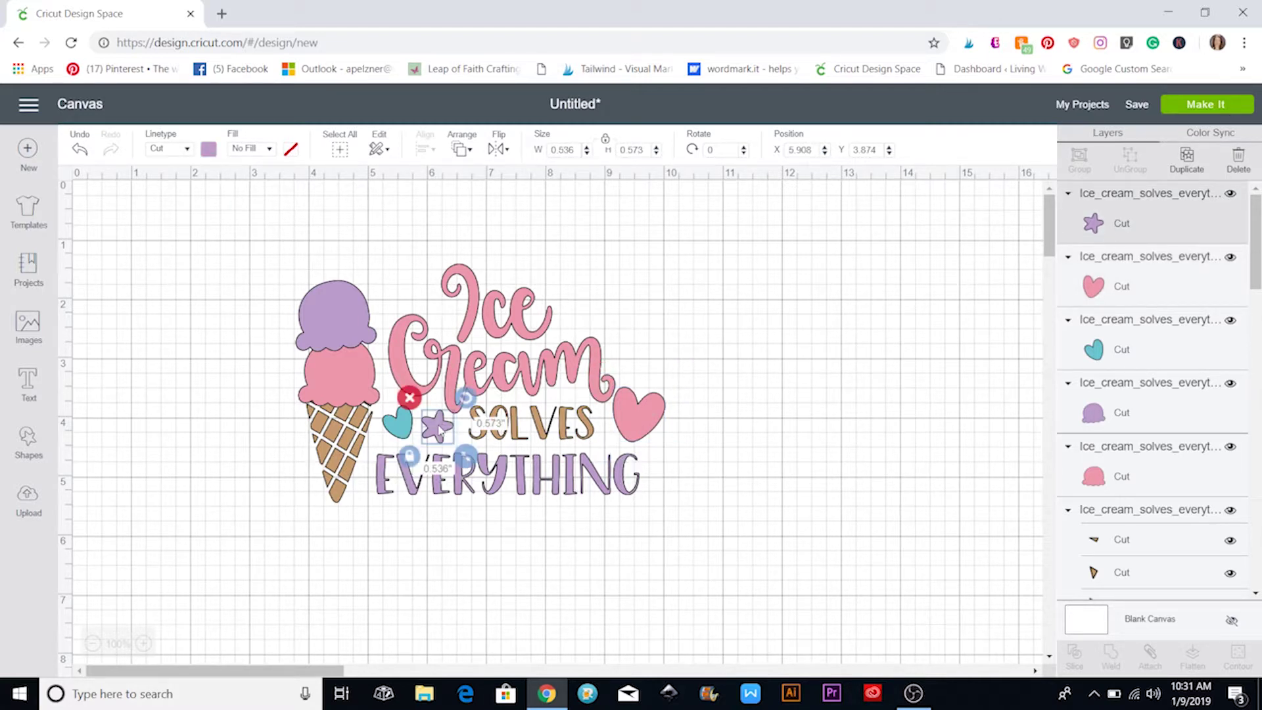
key("Delete")
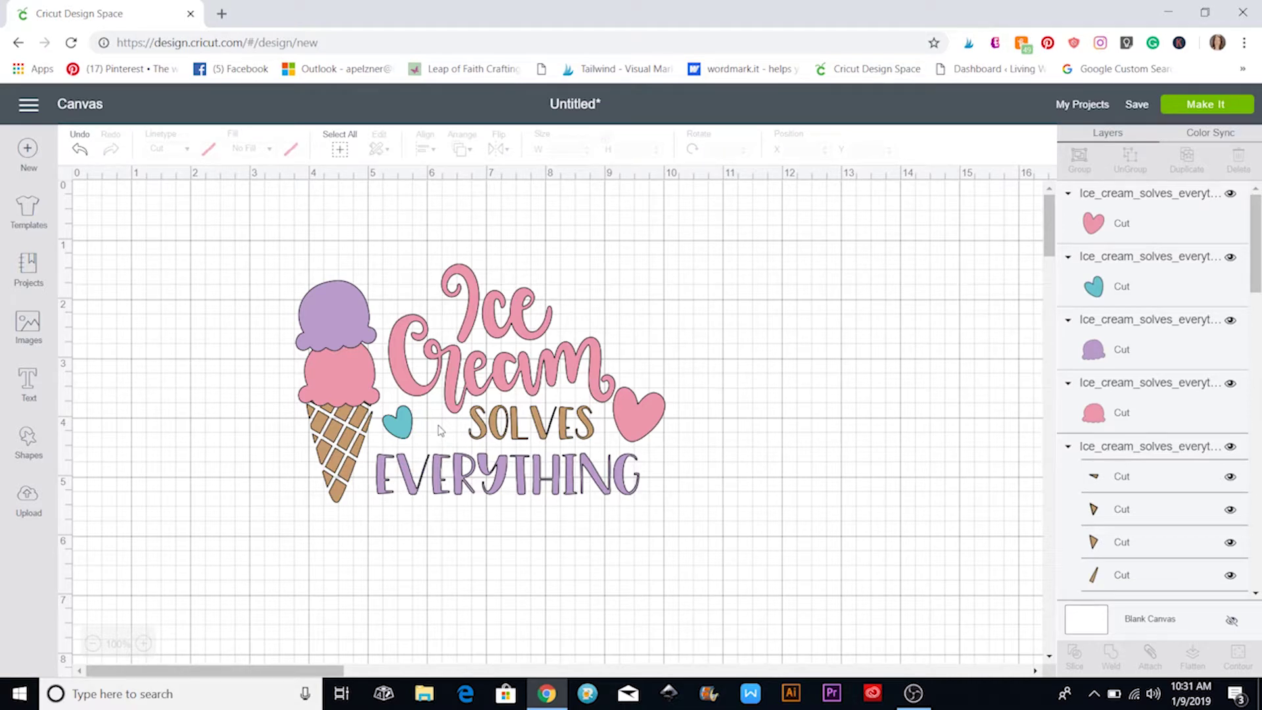
left_click(406, 437)
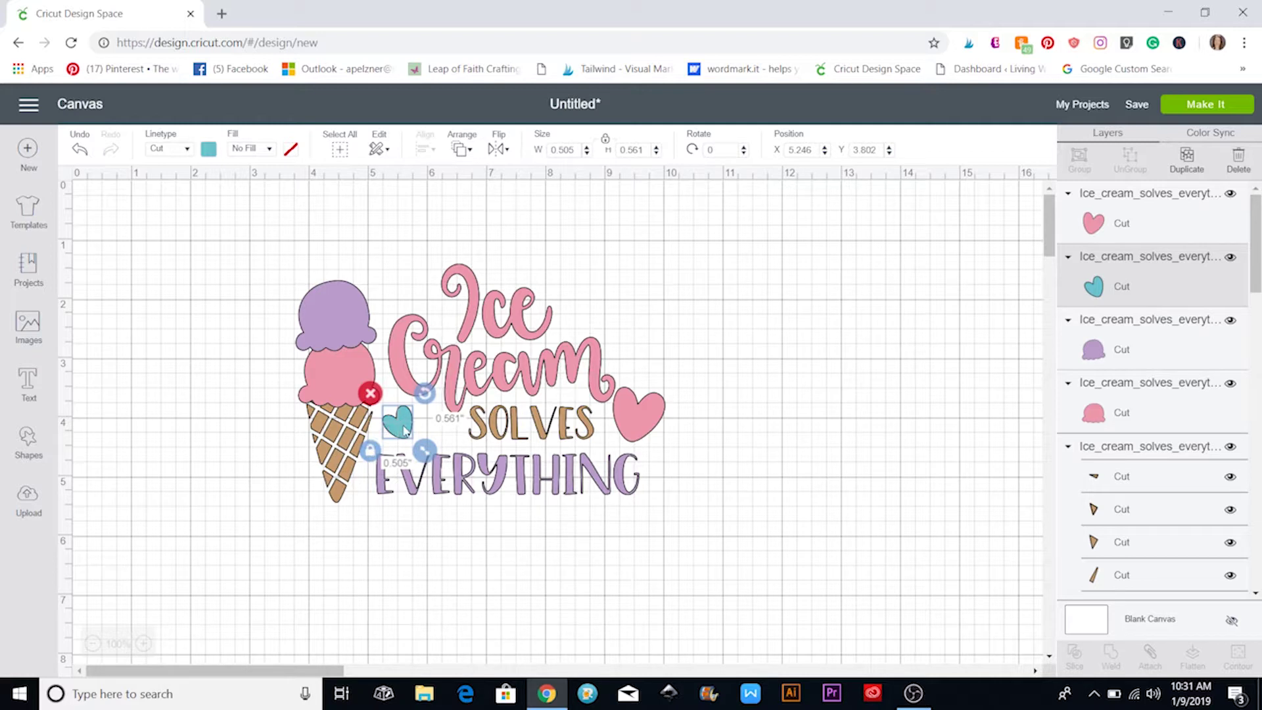
Step: Recolour the teal heart lavender and enlarge it to 0.818 × 0.908 in beside Ice
left_click(209, 150)
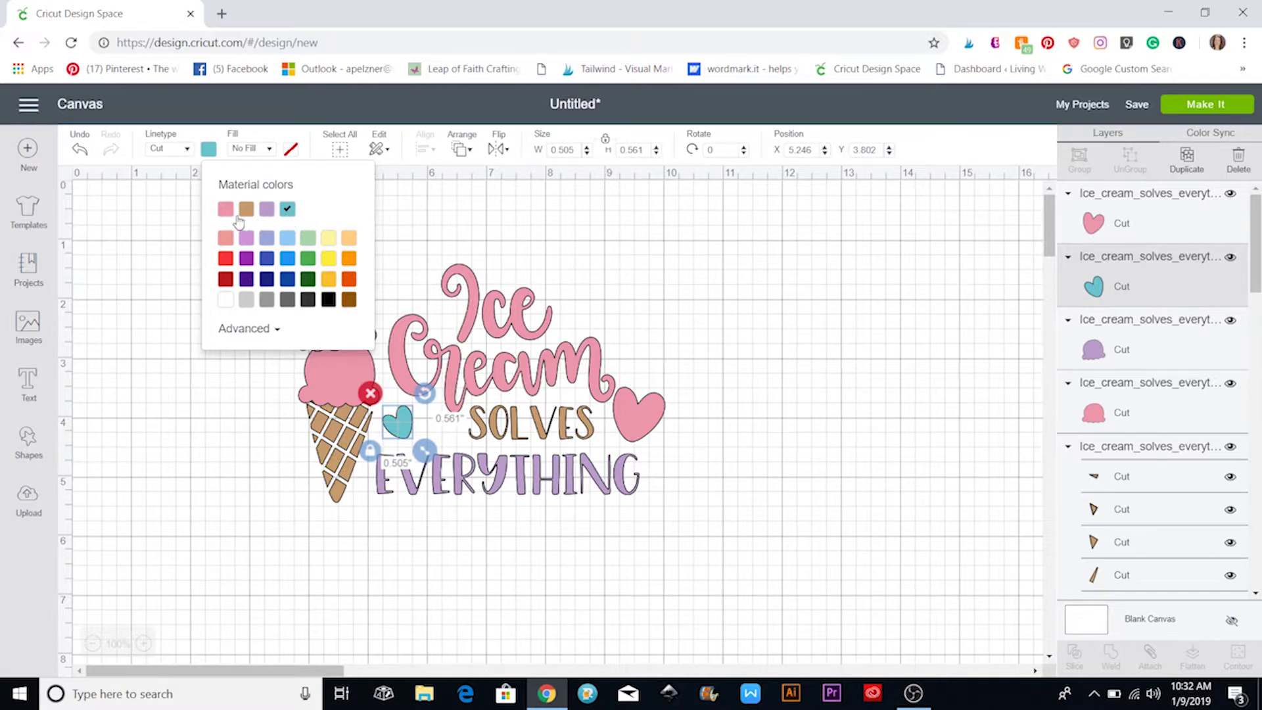
left_click(267, 210)
left_click(178, 309)
left_click(409, 433)
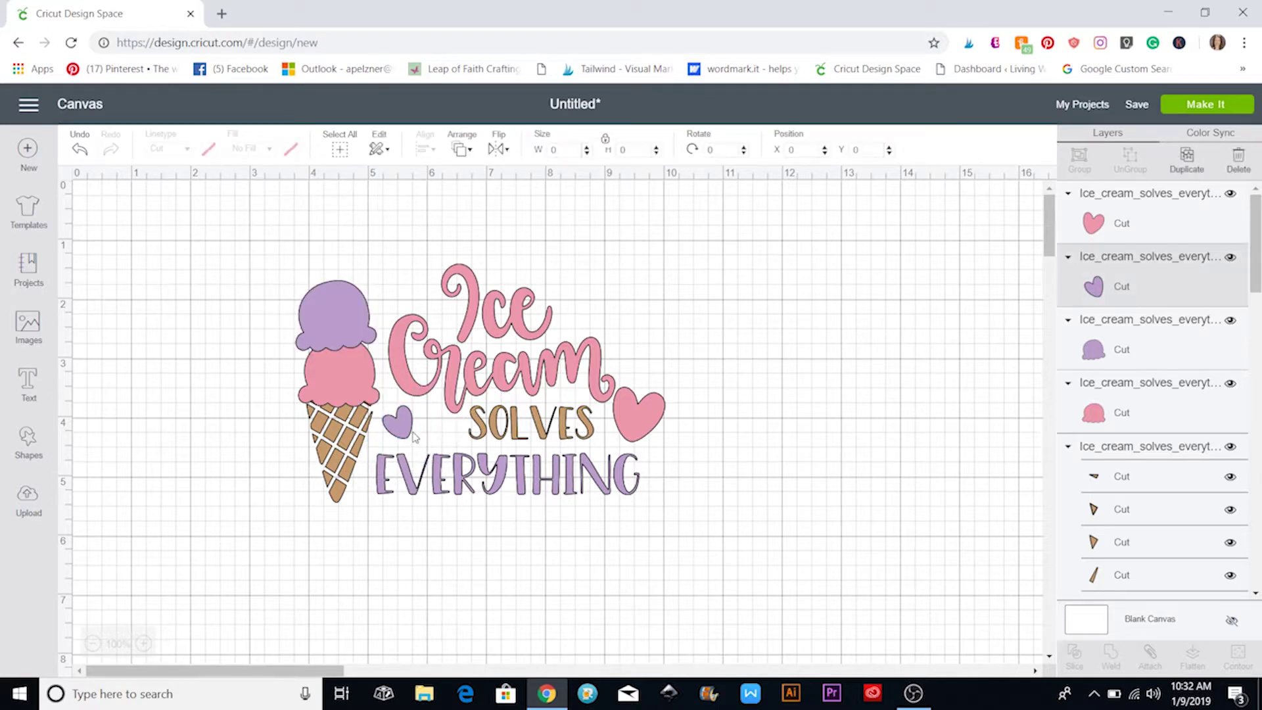
left_click_drag(425, 451, 599, 300)
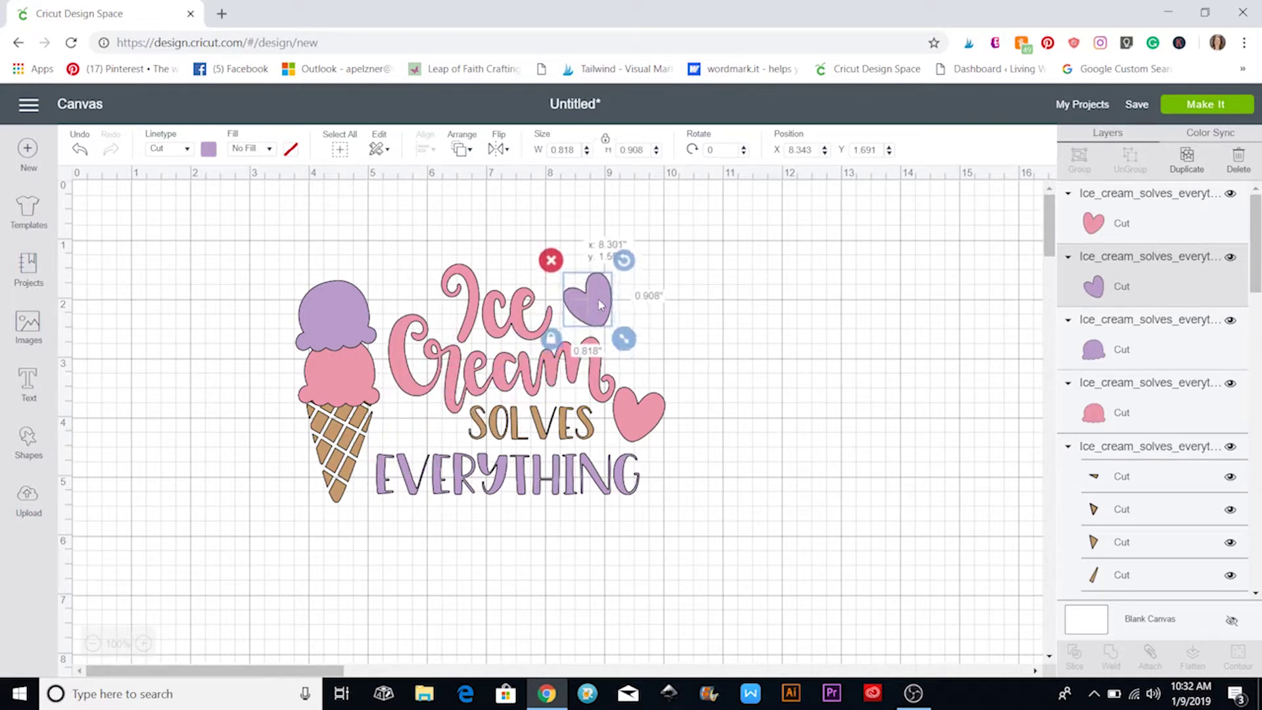
left_click(711, 327)
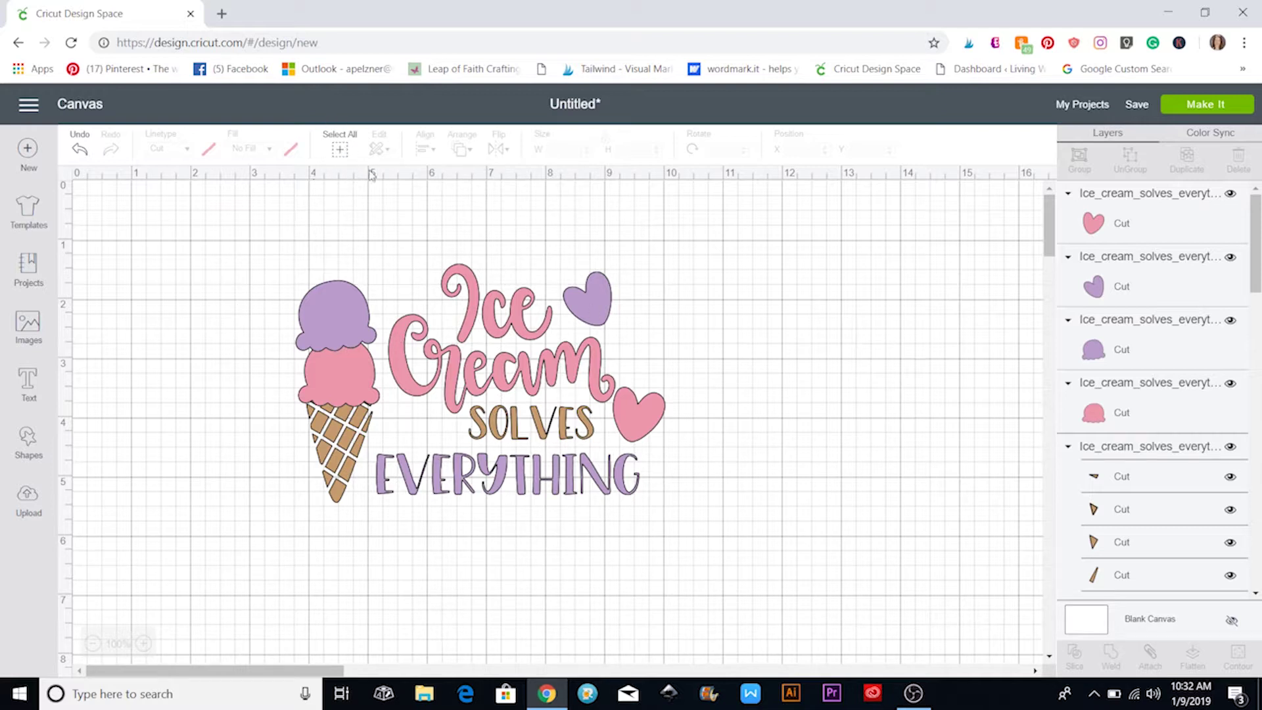
Step: Select all pieces, group them, and scale the group to 6.7 × 4.343 inches
left_click(341, 151)
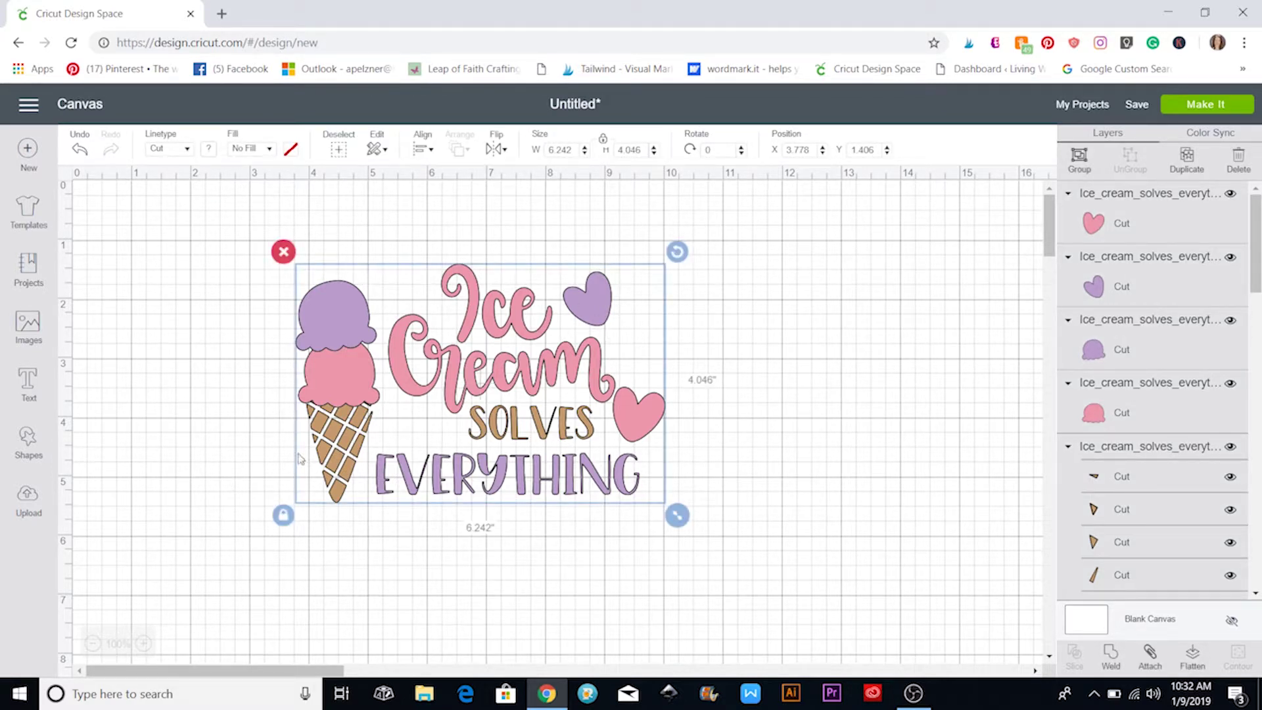
left_click(1080, 162)
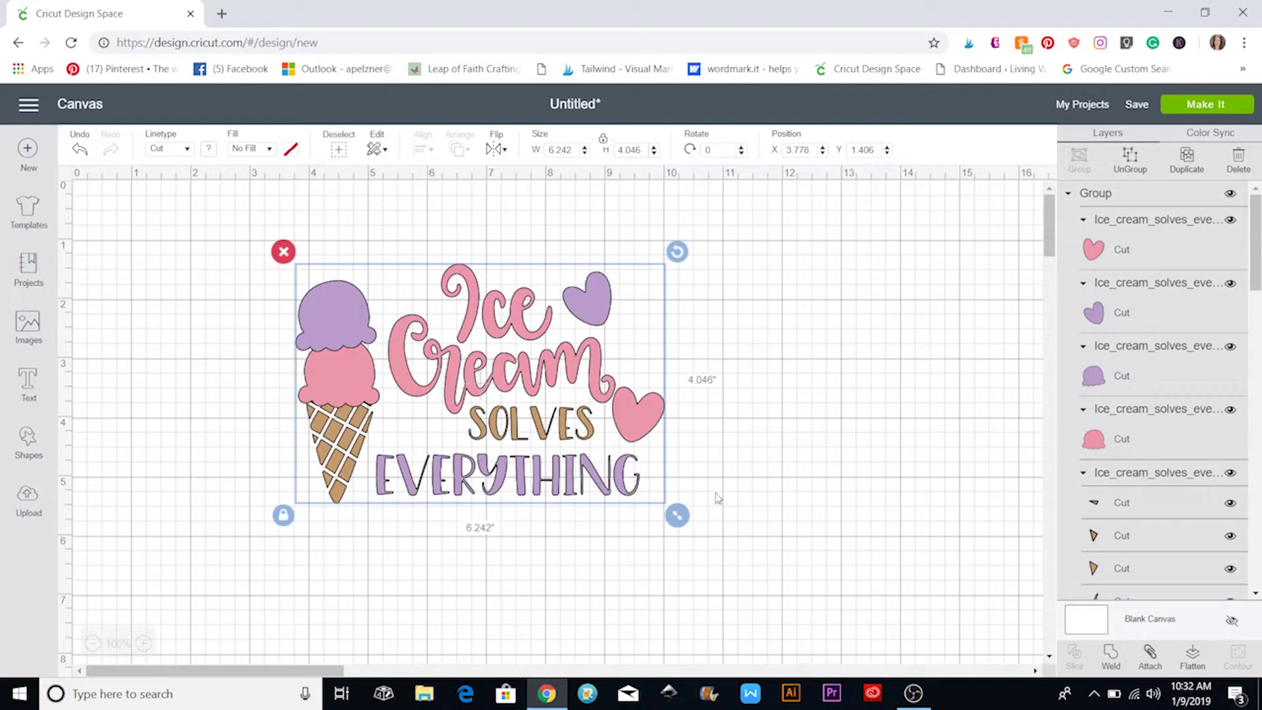
left_click_drag(678, 516, 718, 551)
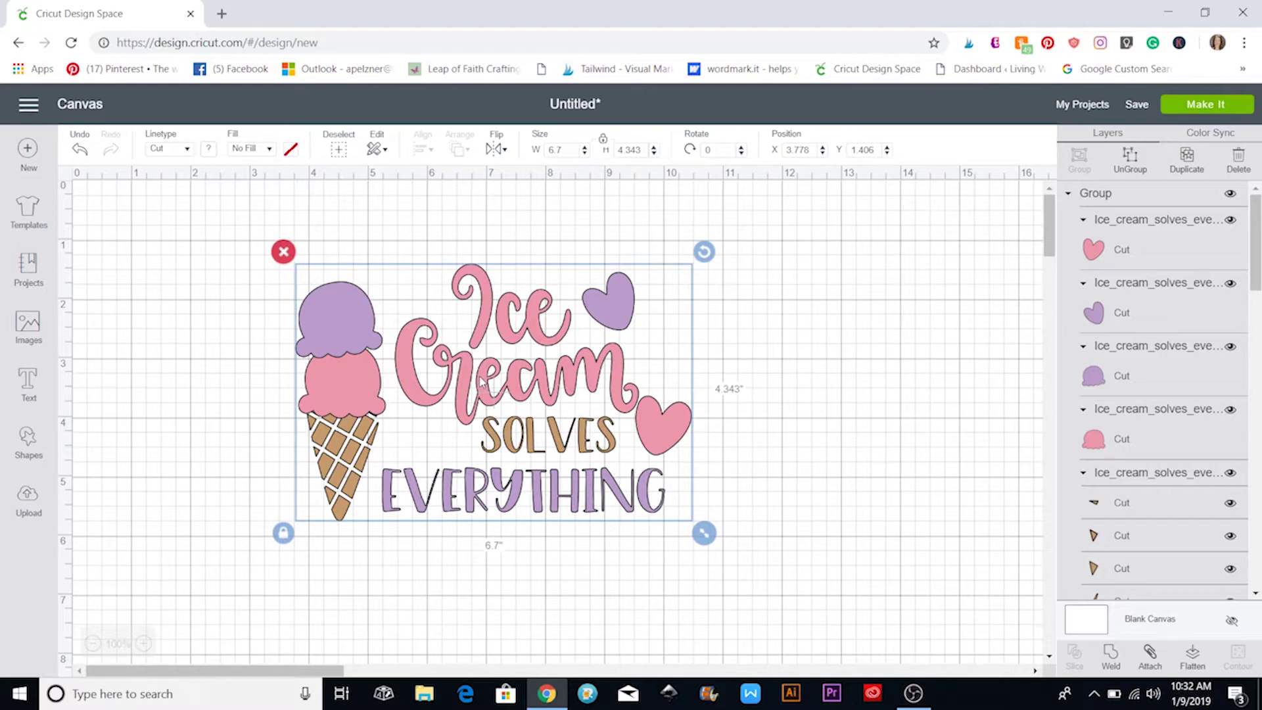
left_click_drag(482, 382, 482, 385)
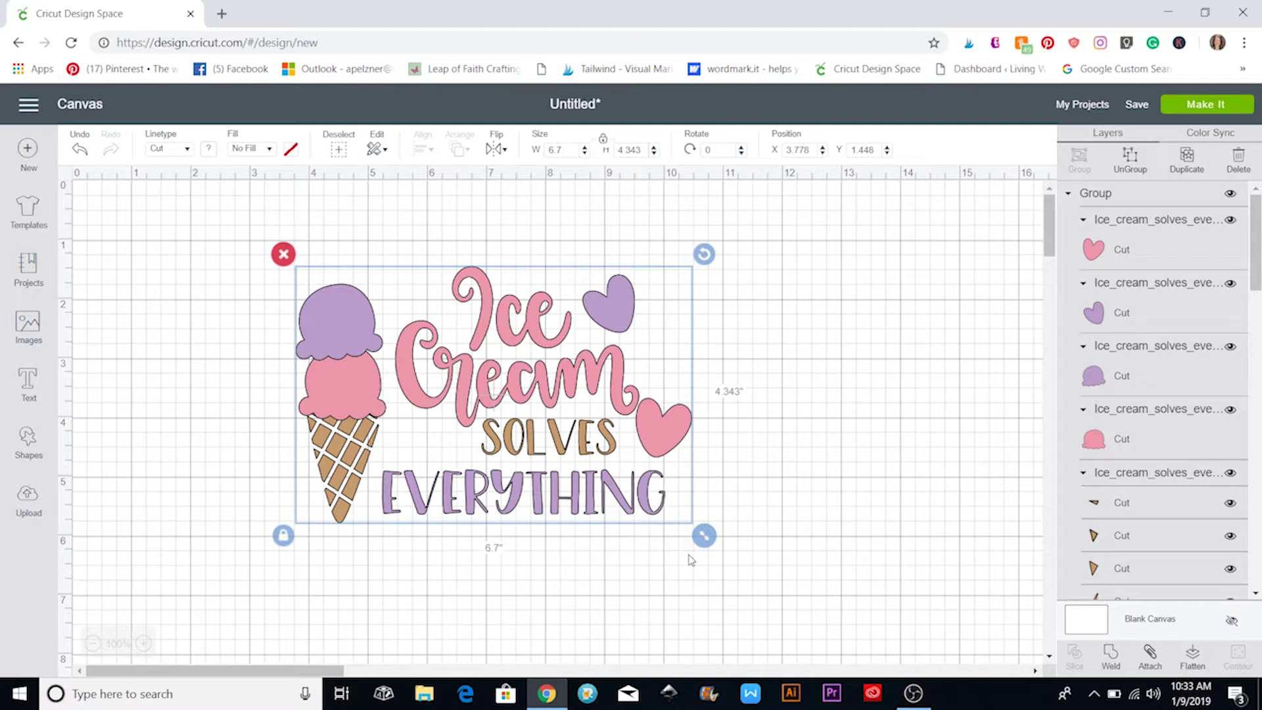
left_click(750, 530)
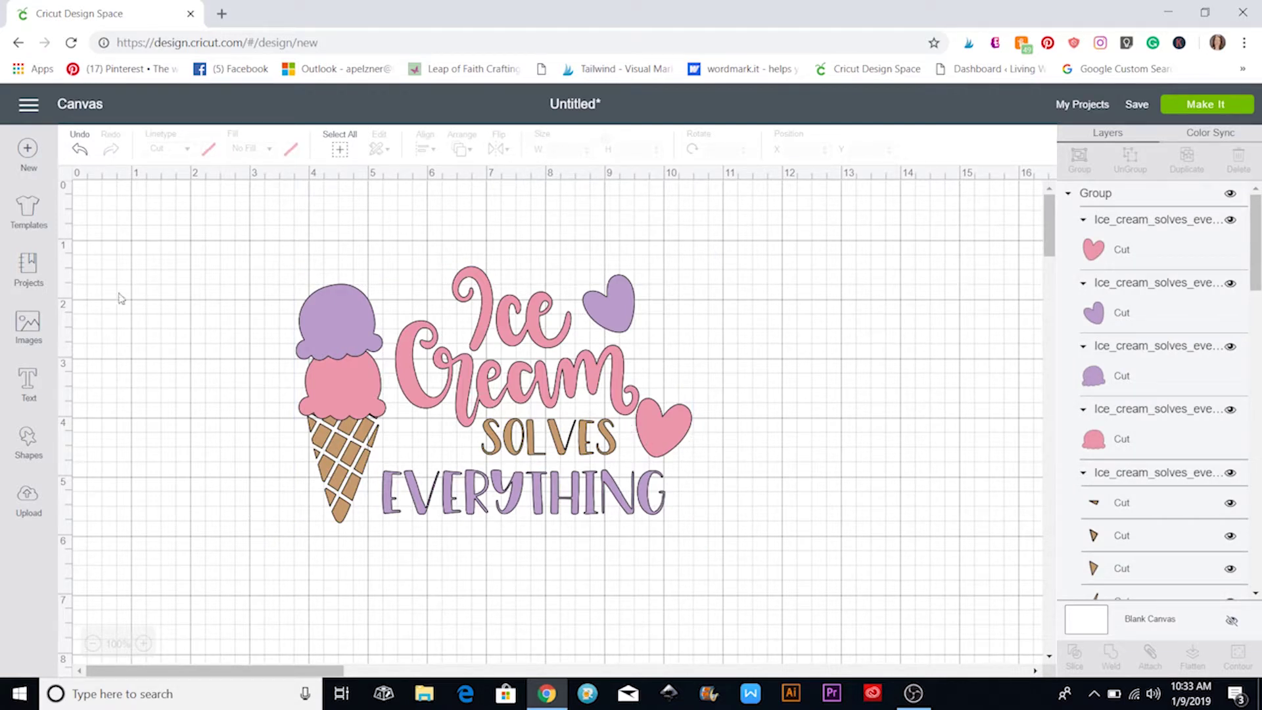
Step: Add a square shape and resize it to 8.5 inches wide by 11 inches high
left_click(29, 441)
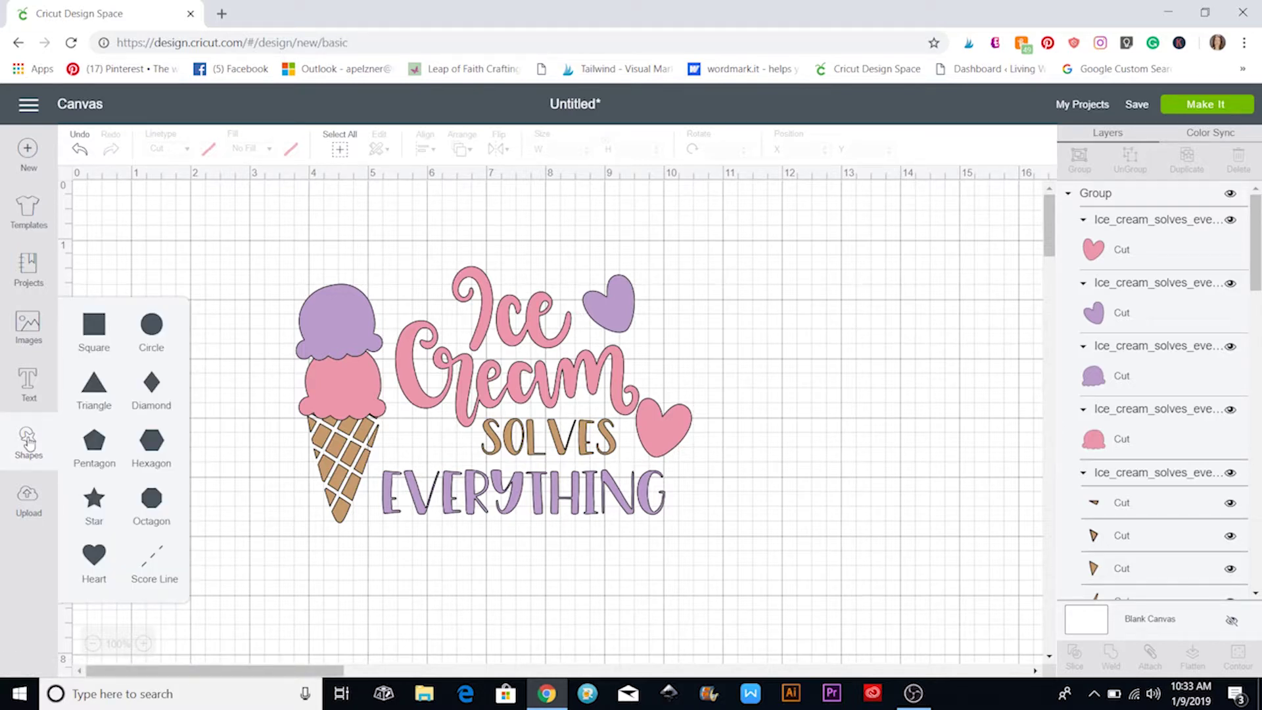
left_click(101, 326)
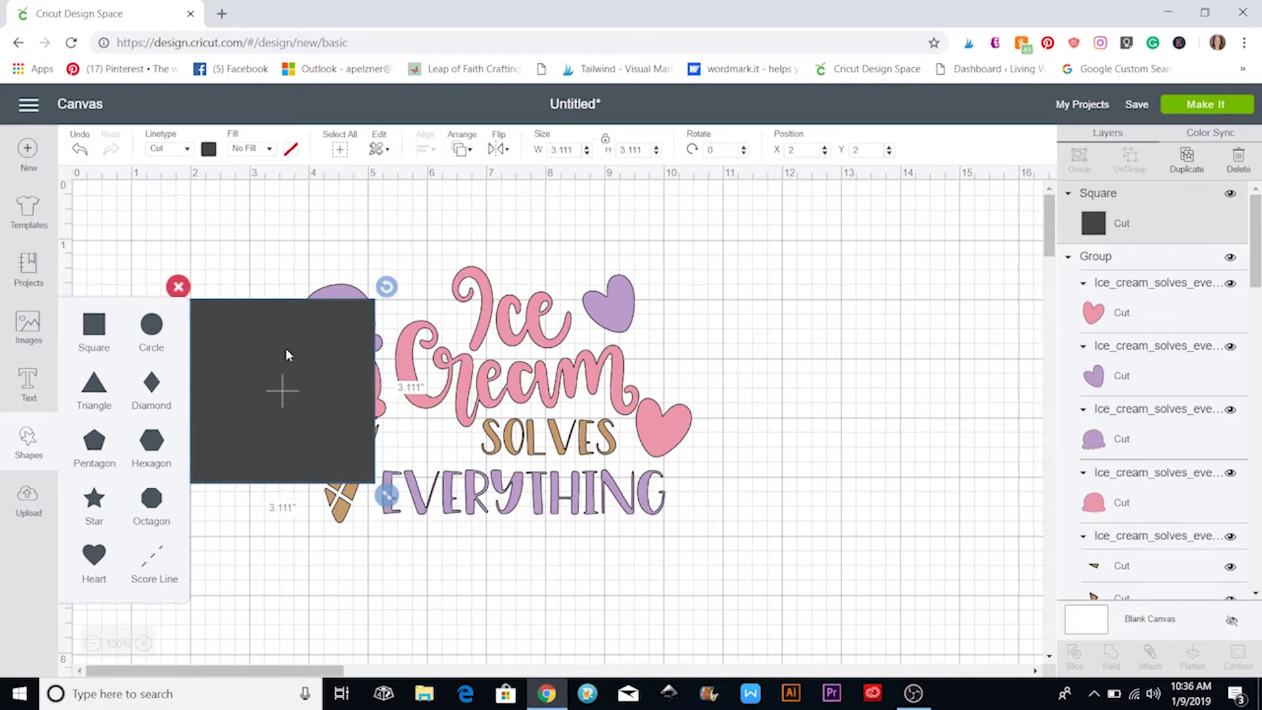
left_click_drag(282, 358, 284, 293)
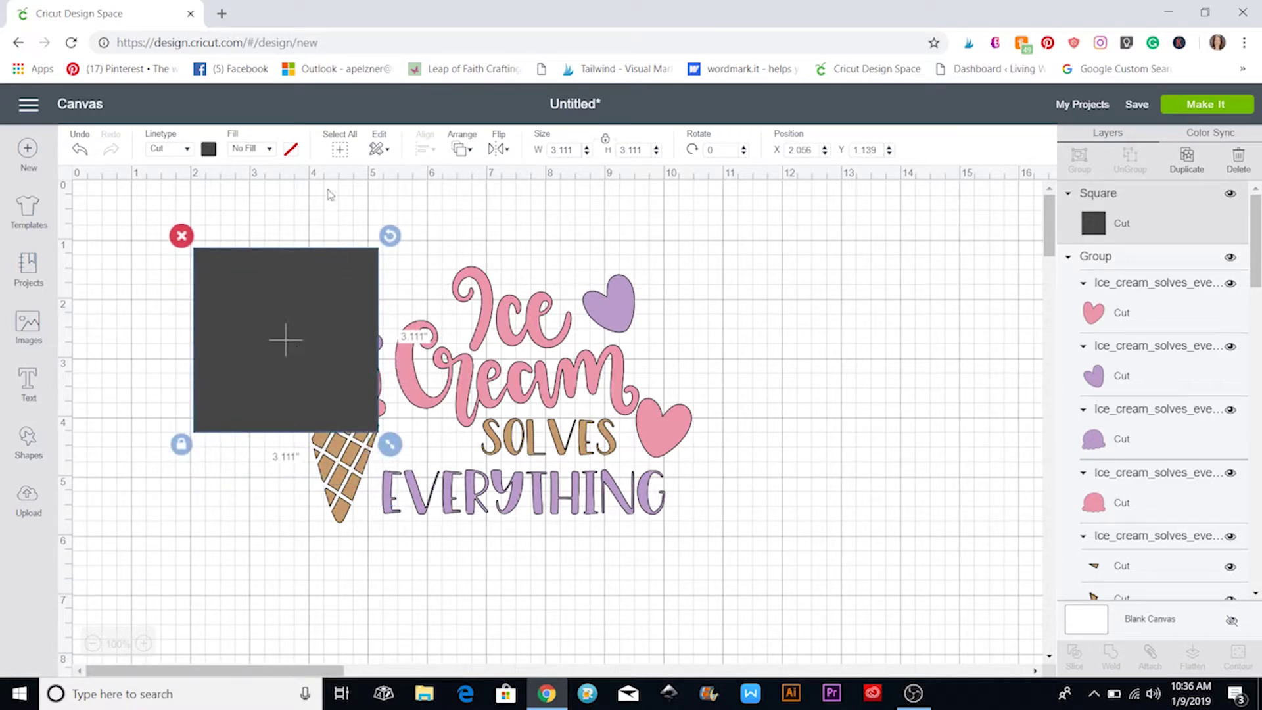
left_click(581, 150)
type("8")
left_click(630, 150)
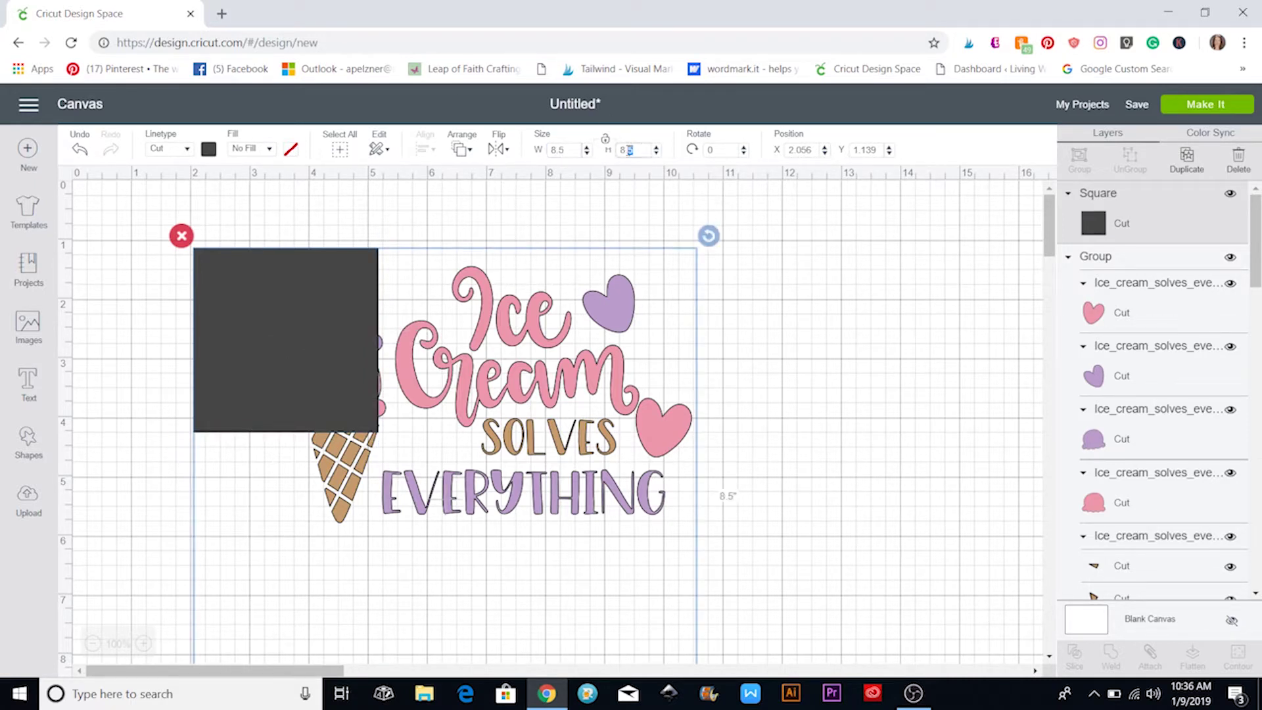
double_click(629, 150)
type("11")
key("Return")
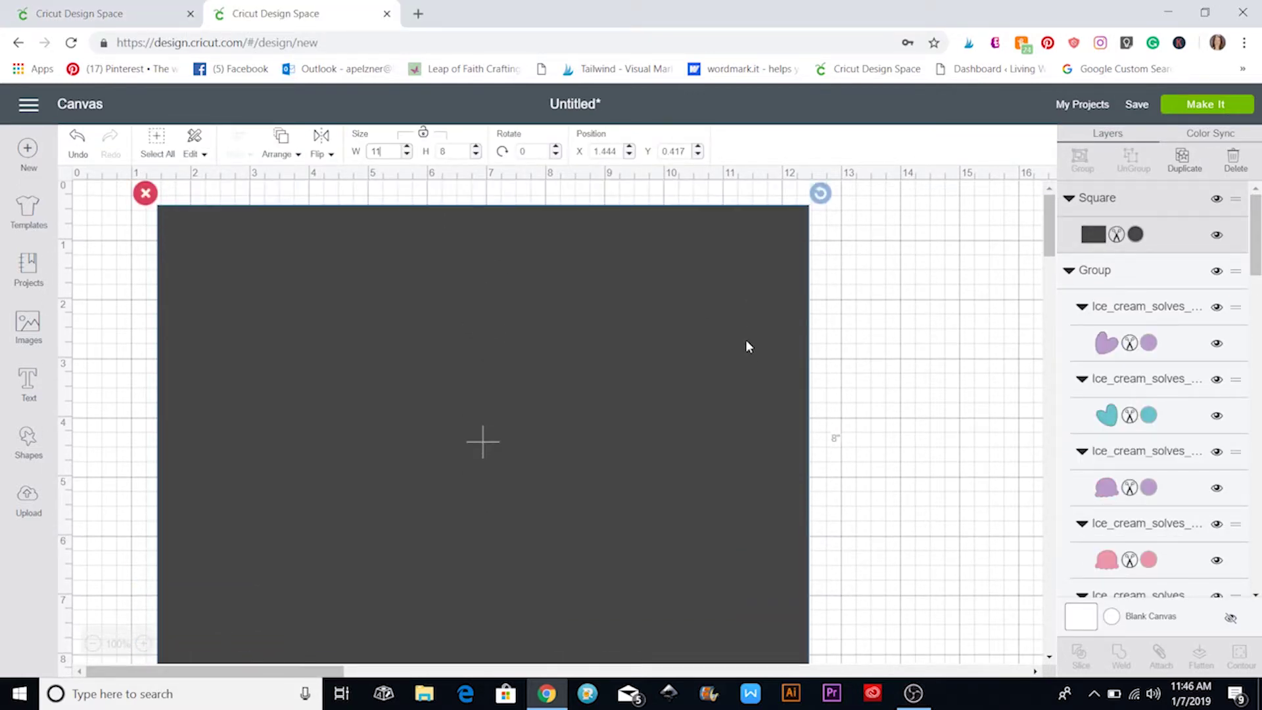
Step: Send the square behind the design, unlock proportions and stretch the design to nearly fill it
left_click(286, 151)
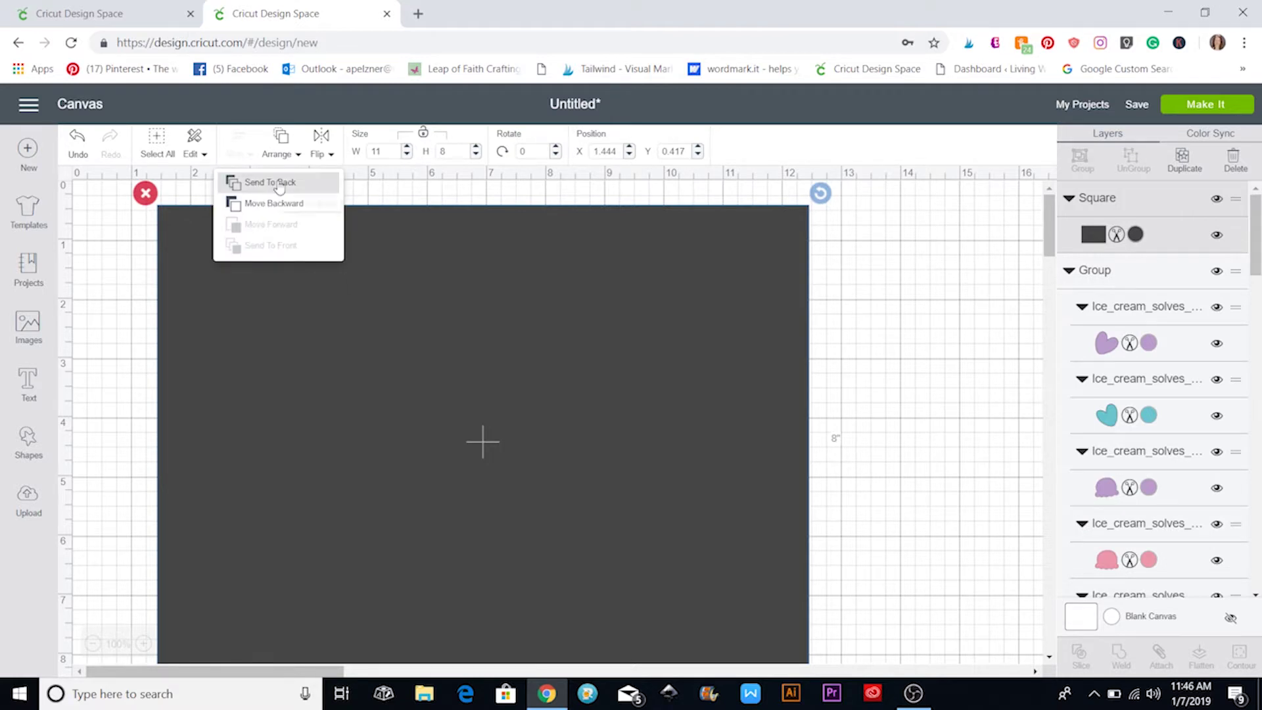
left_click(280, 189)
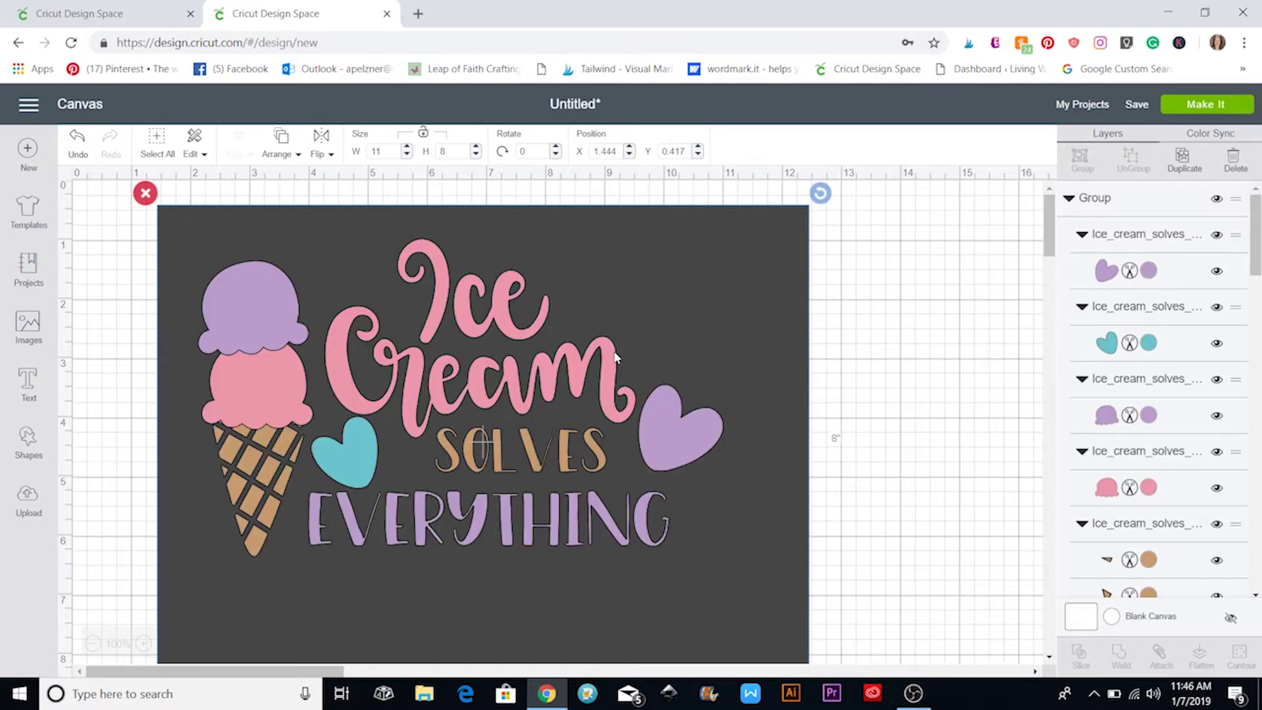
left_click(620, 395)
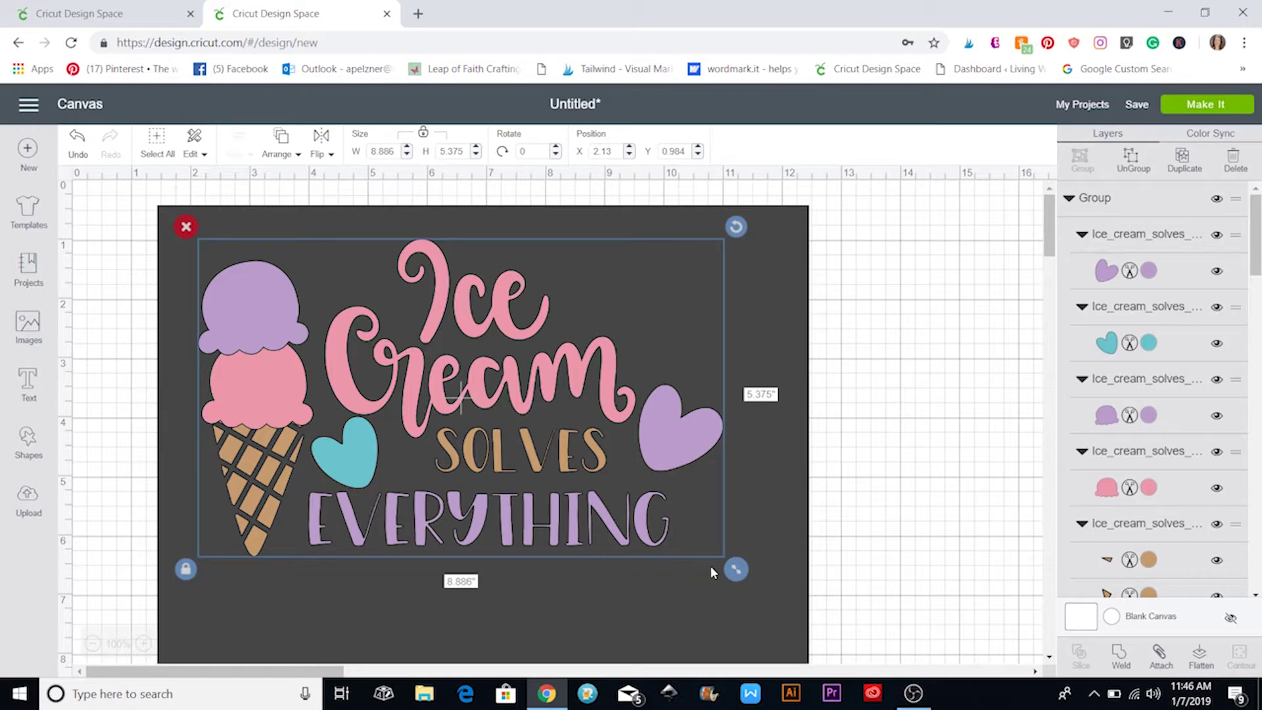
left_click_drag(735, 569, 816, 625)
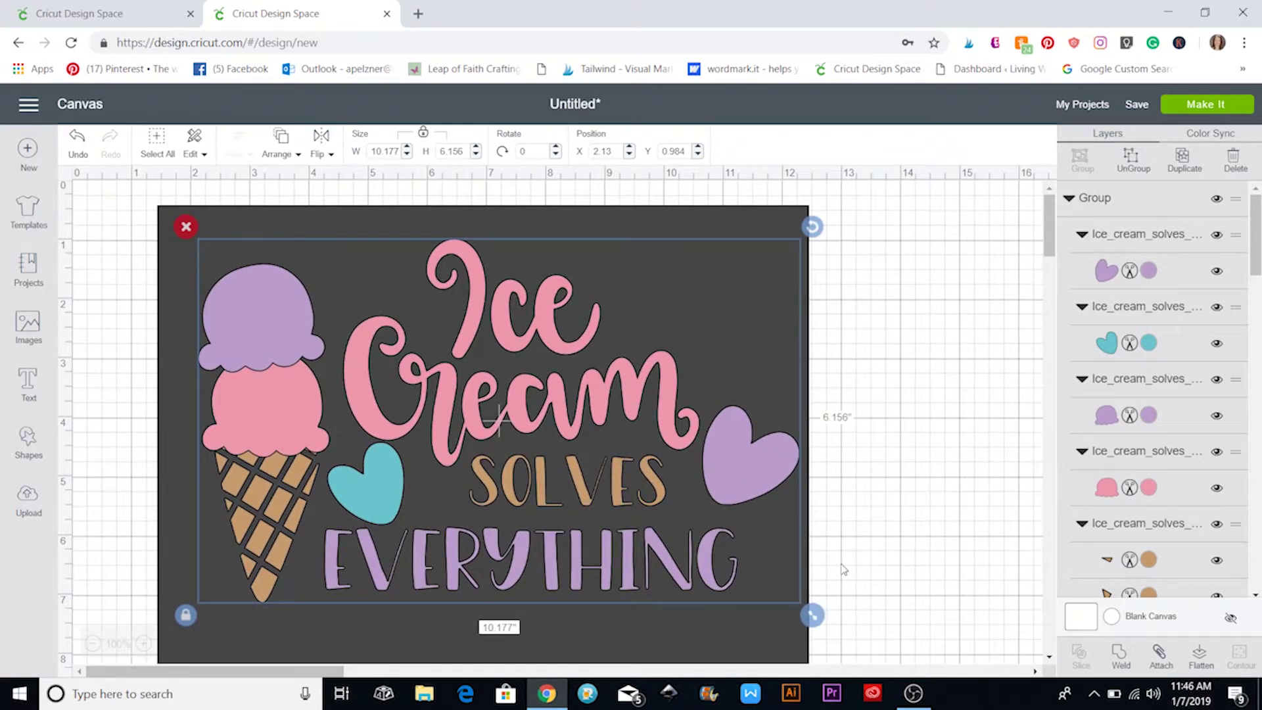
left_click_drag(757, 460, 738, 472)
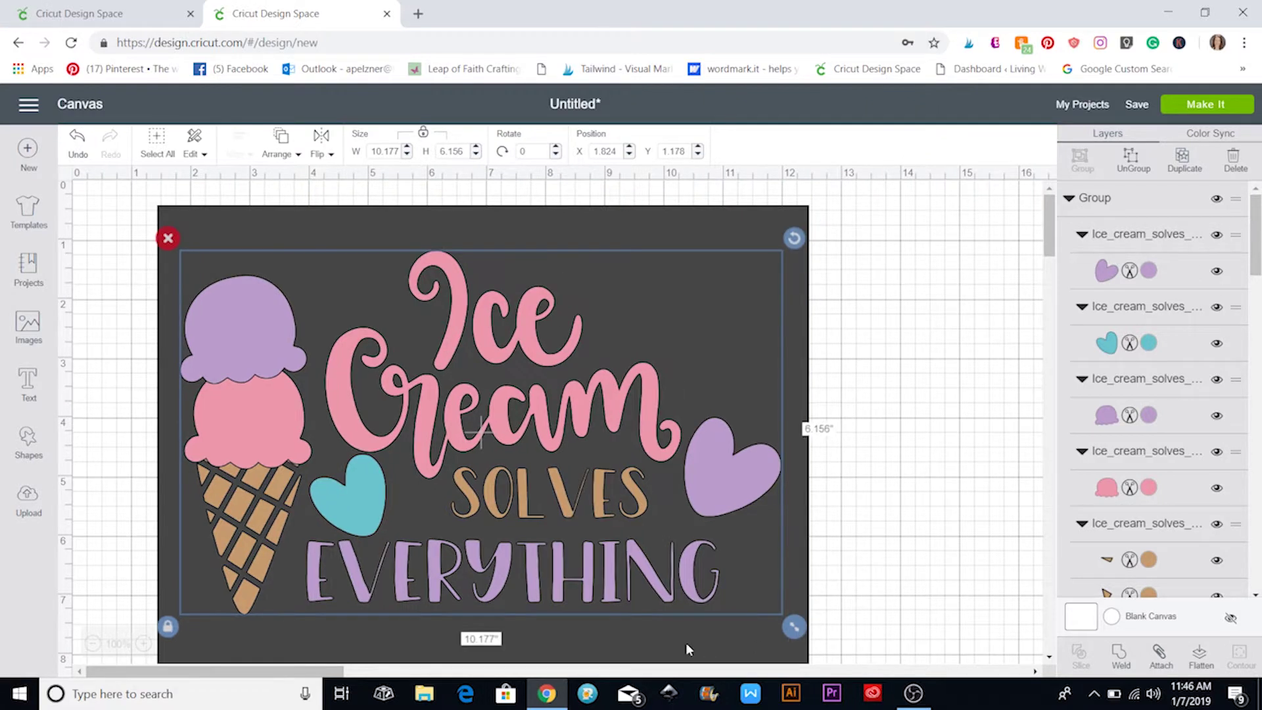
left_click(169, 627)
left_click_drag(794, 626, 794, 657)
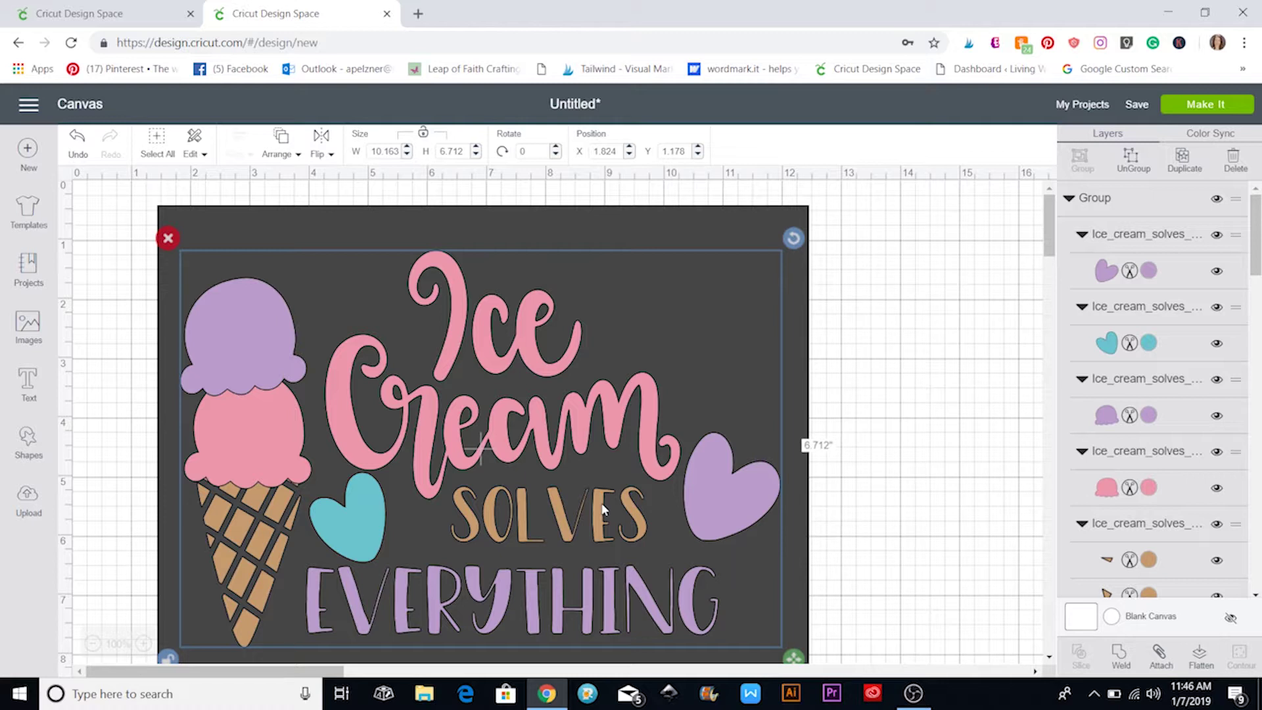
mouse_move(793, 657)
left_mouse_down()
mouse_move(806, 647)
mouse_move(805, 662)
left_mouse_up()
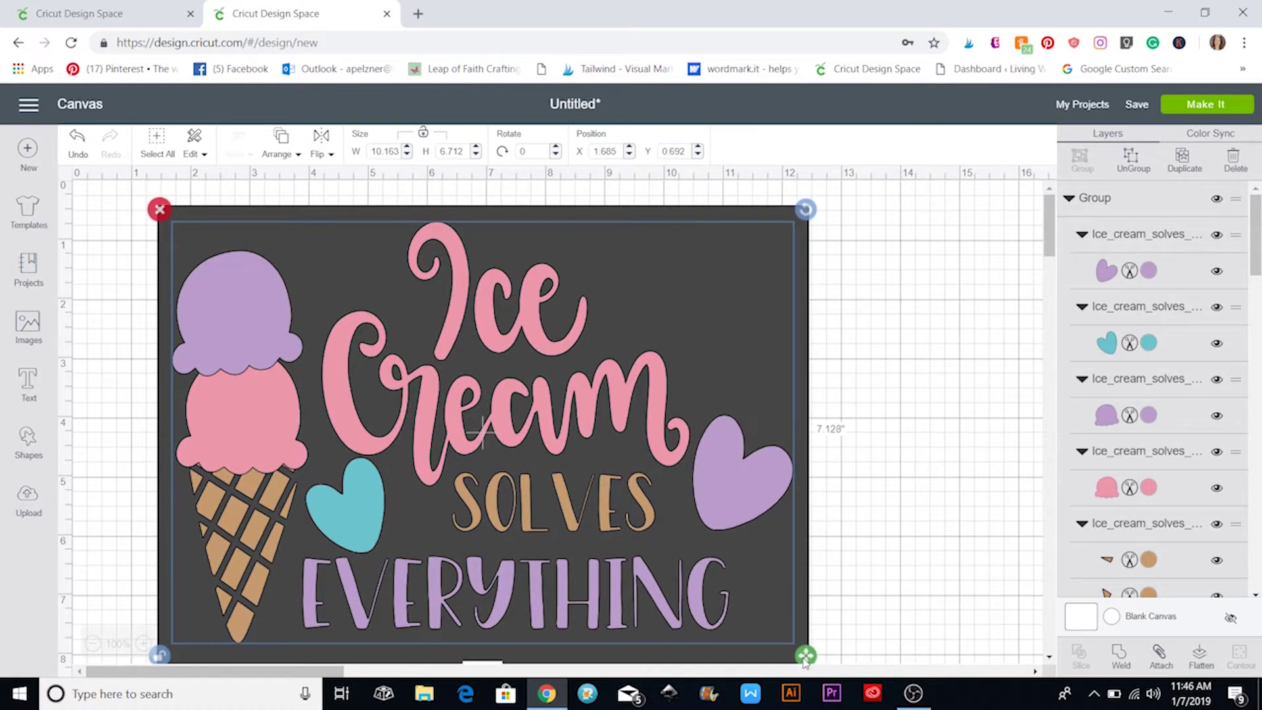
Step: Scale the ice cream design down to 8.025 × 5.351 inches
left_click(923, 587)
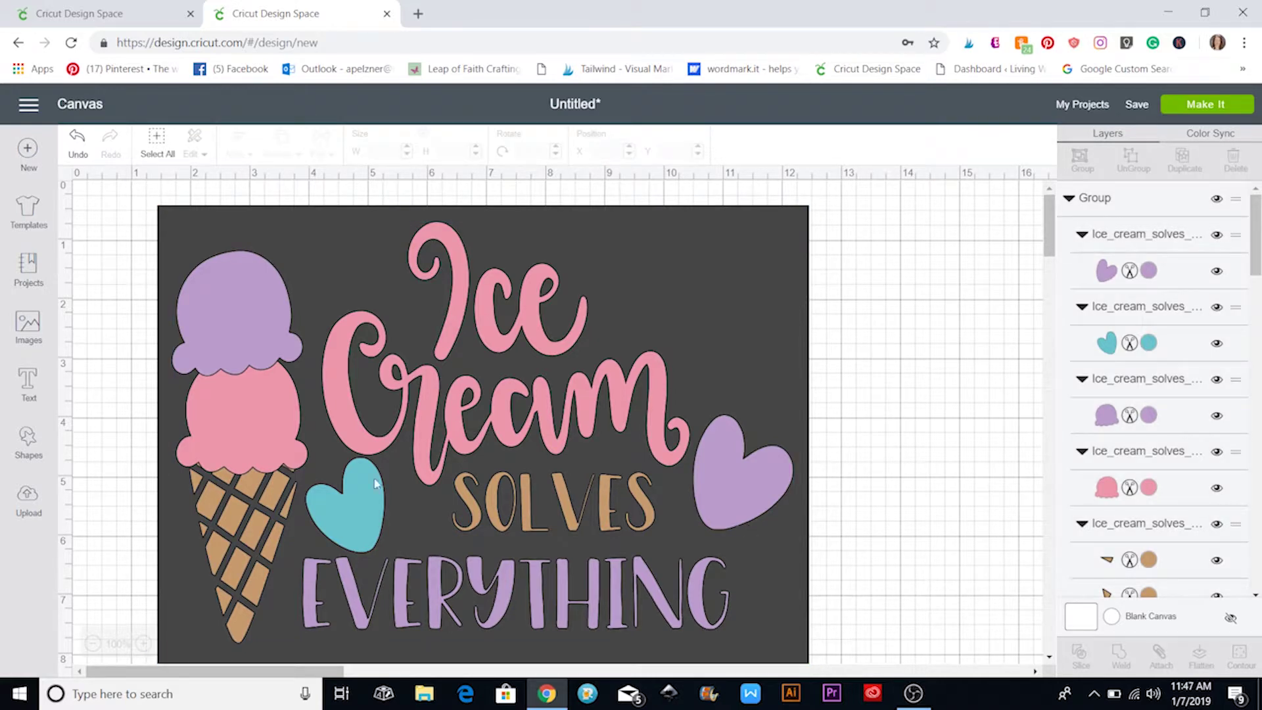
scroll(550, 579, "down", 1)
scroll(523, 527, "up", 1)
left_click(499, 411)
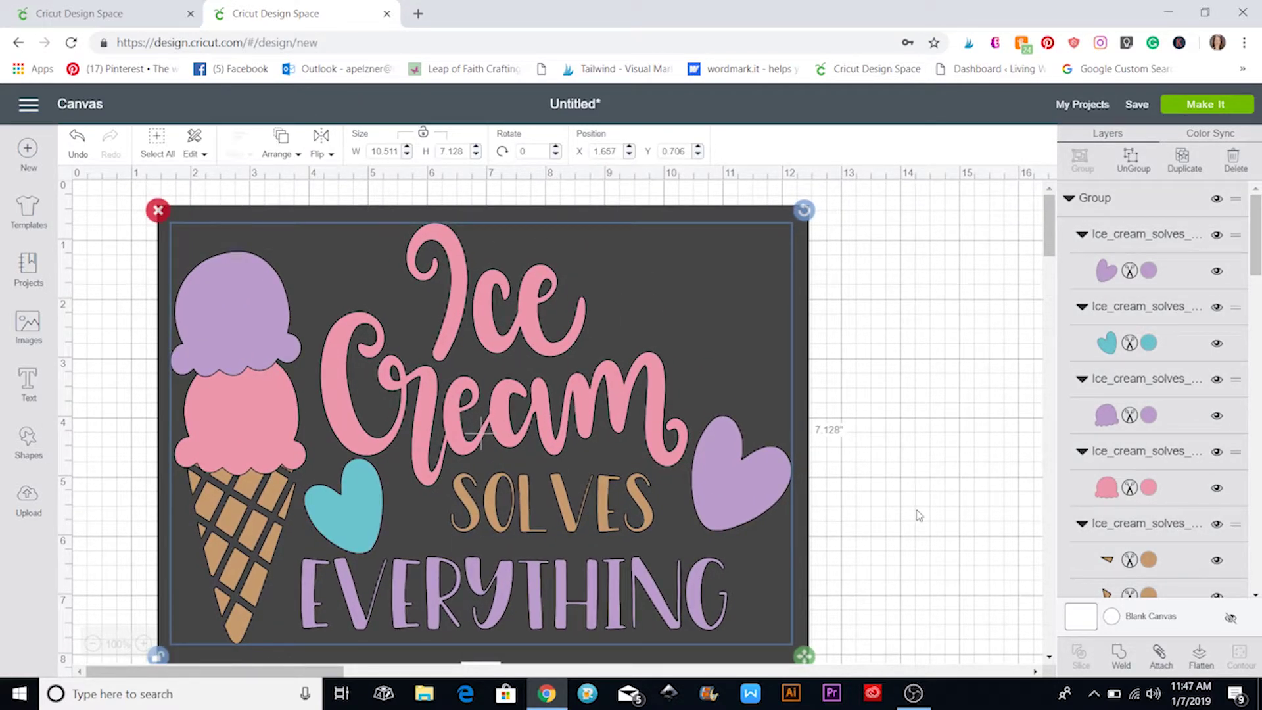
left_click(917, 514)
left_click(581, 444)
left_click_drag(806, 653, 657, 551)
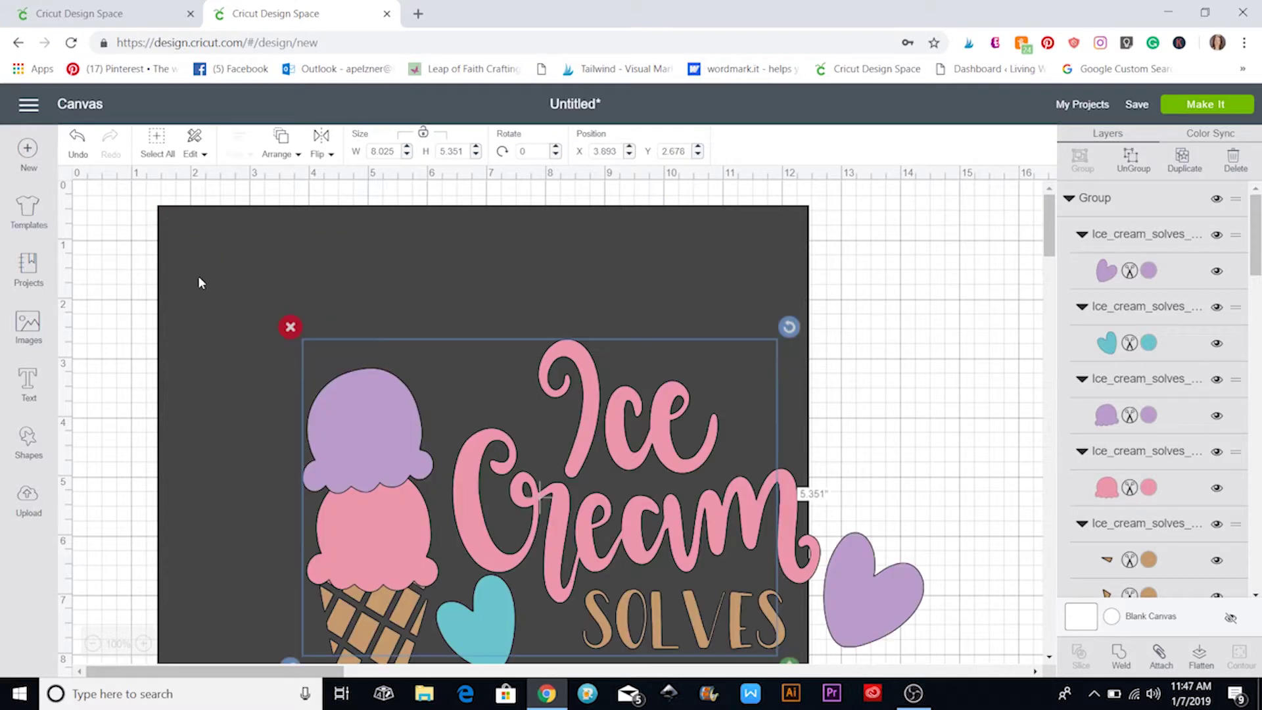
Step: Delete the dark background square and move the design to X 1.685, Y 1.206
left_click(222, 247)
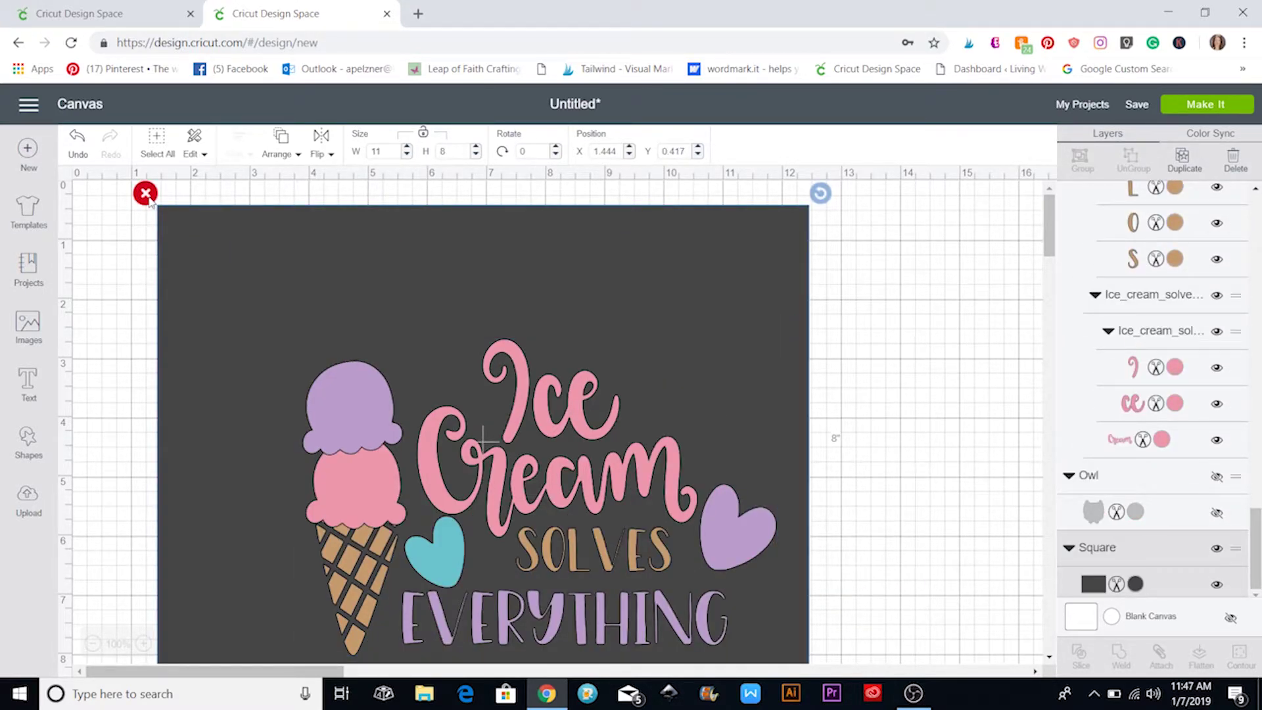
left_click(145, 194)
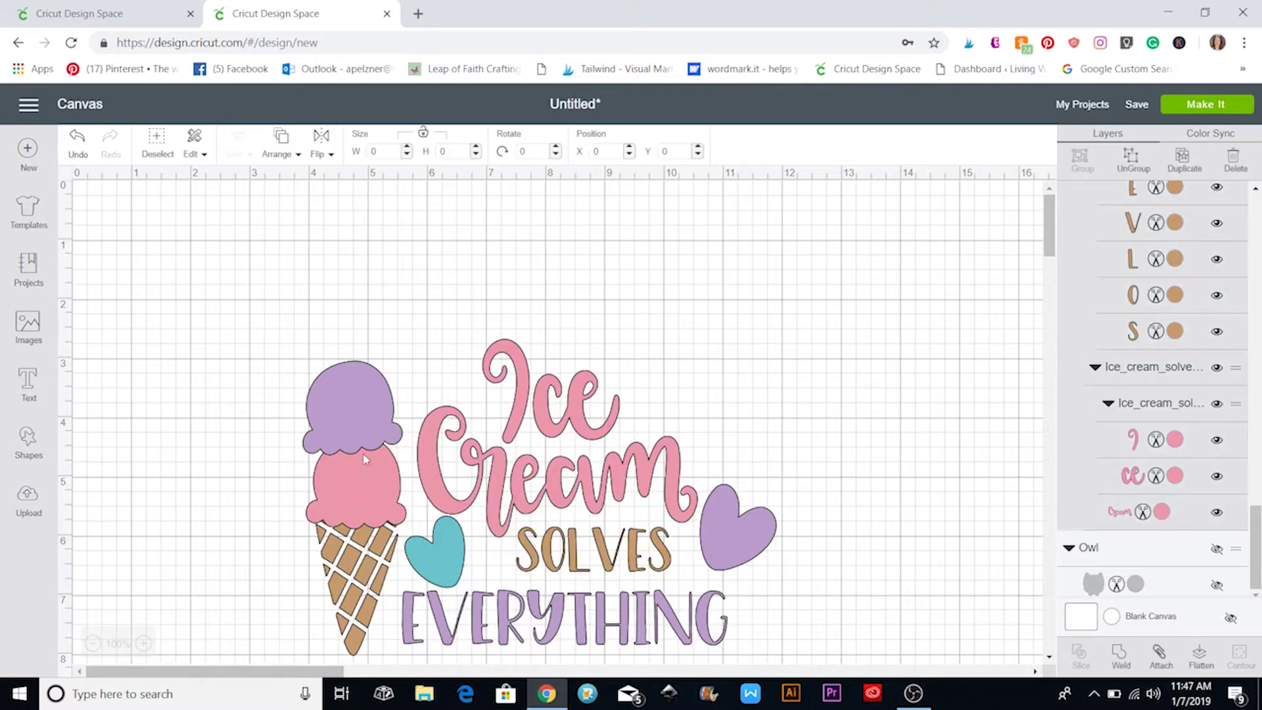
left_click_drag(372, 471, 298, 365)
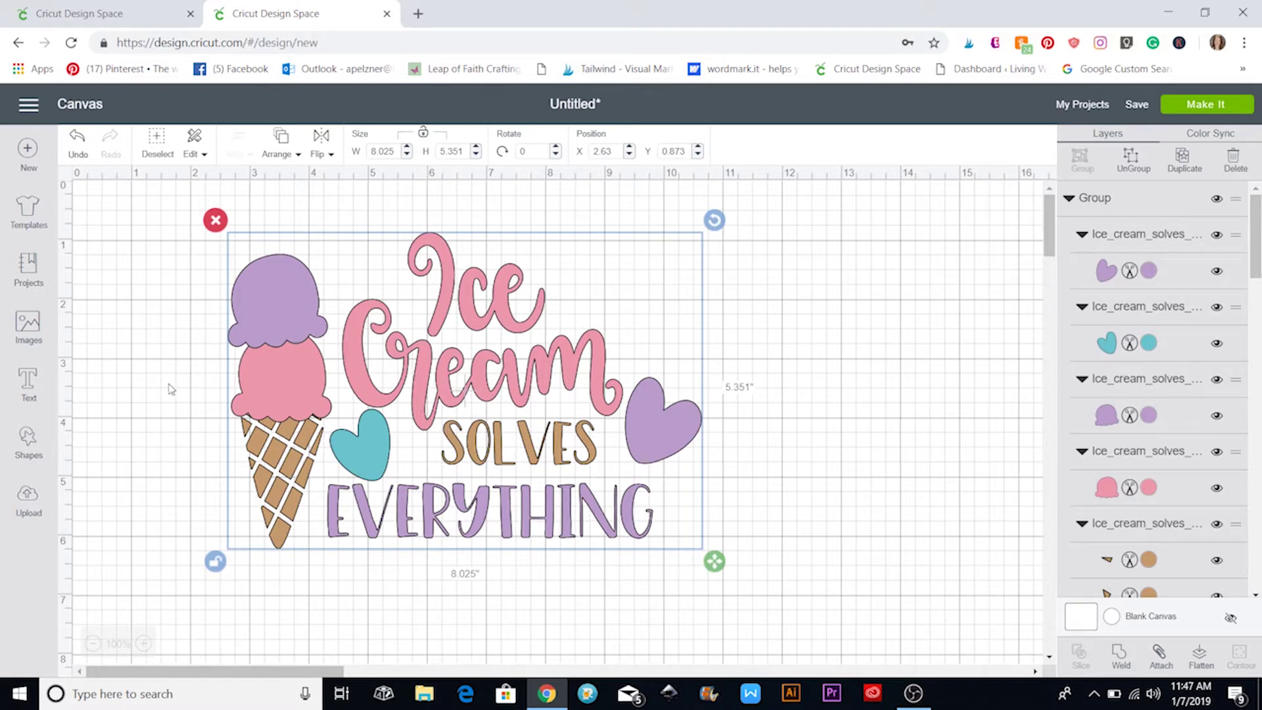
left_click_drag(522, 367, 467, 388)
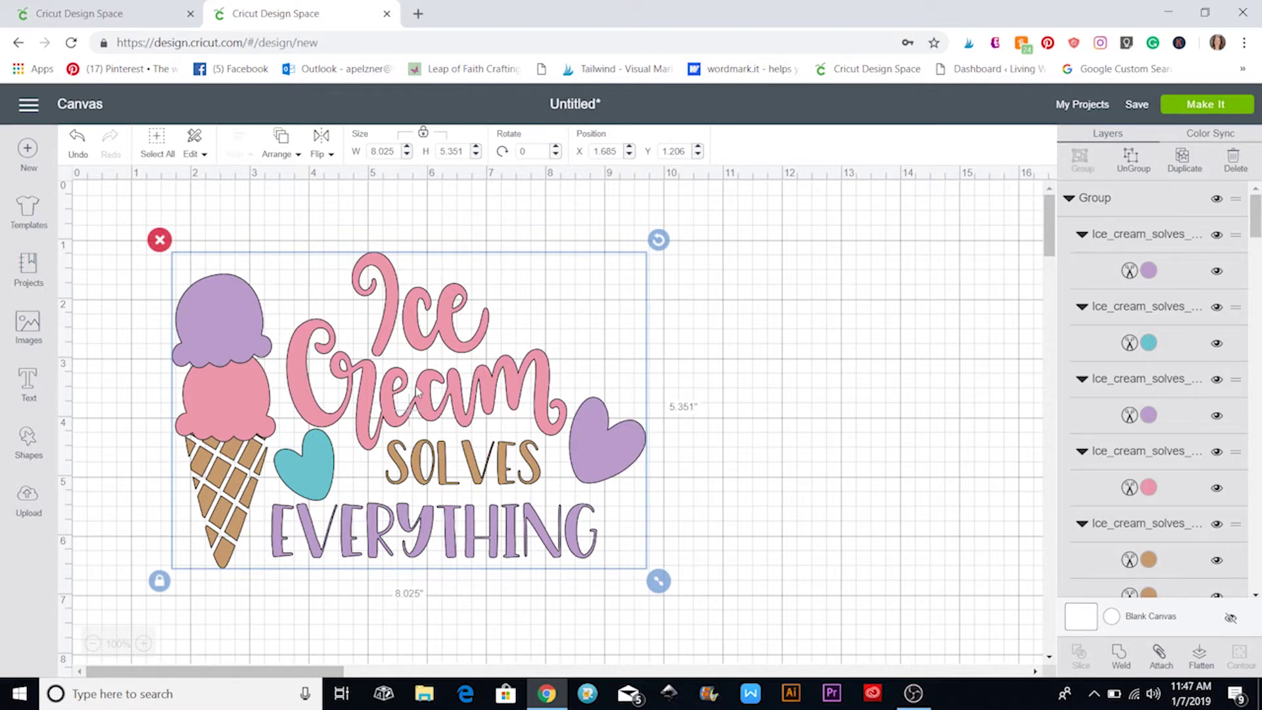
Step: Ungroup the design and make four duplicates of the purple heart
key("ctrl+v")
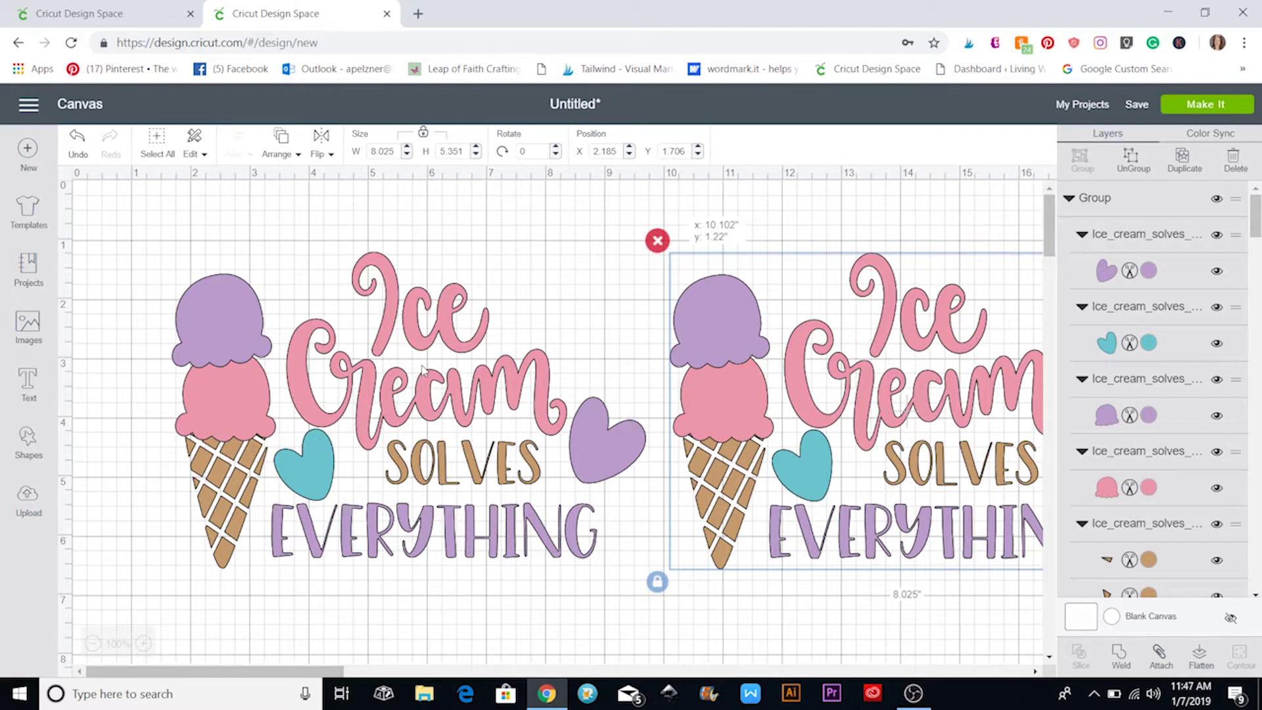
left_click_drag(423, 369, 305, 274)
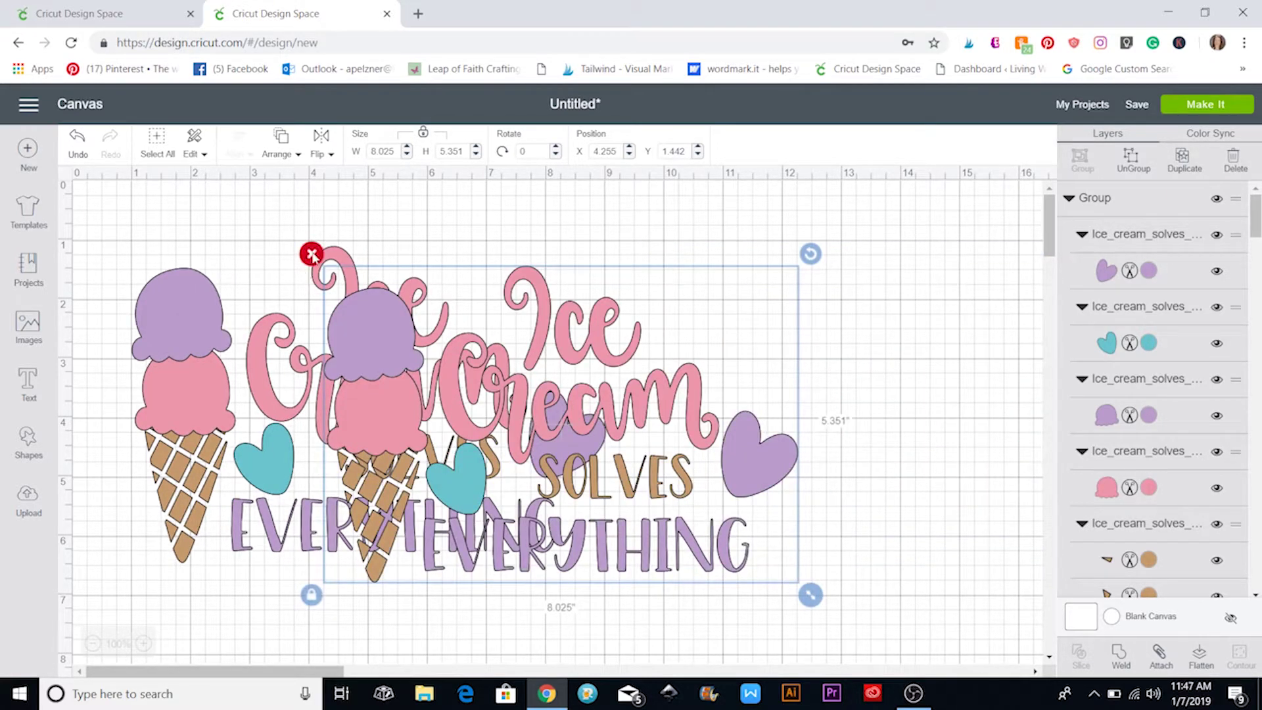
key("ctrl+z")
key("ctrl+z")
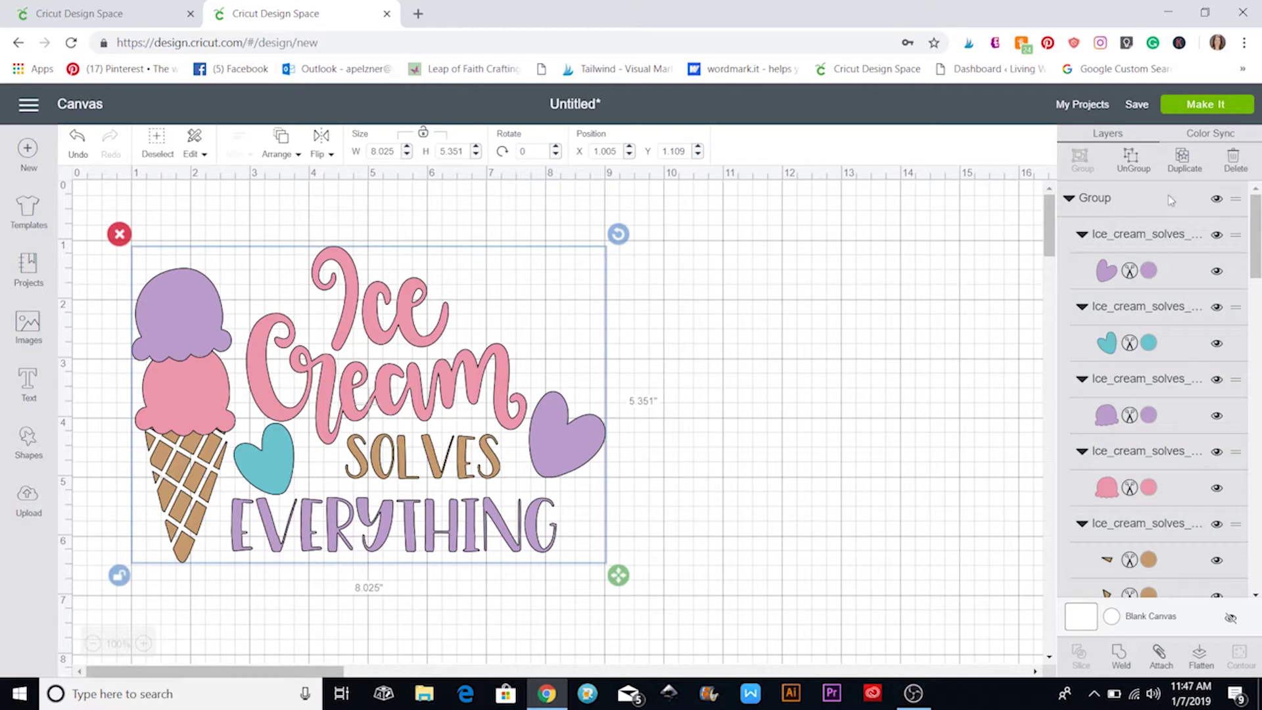
left_click(1133, 156)
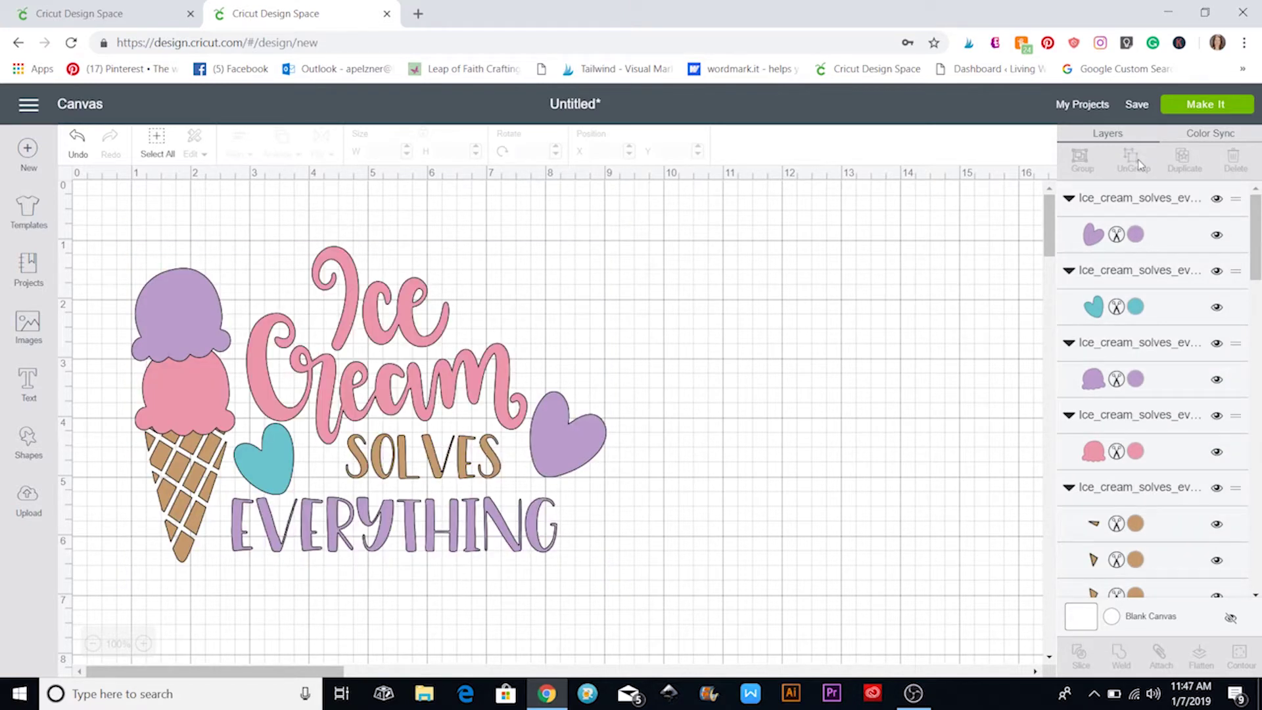
left_click(564, 451)
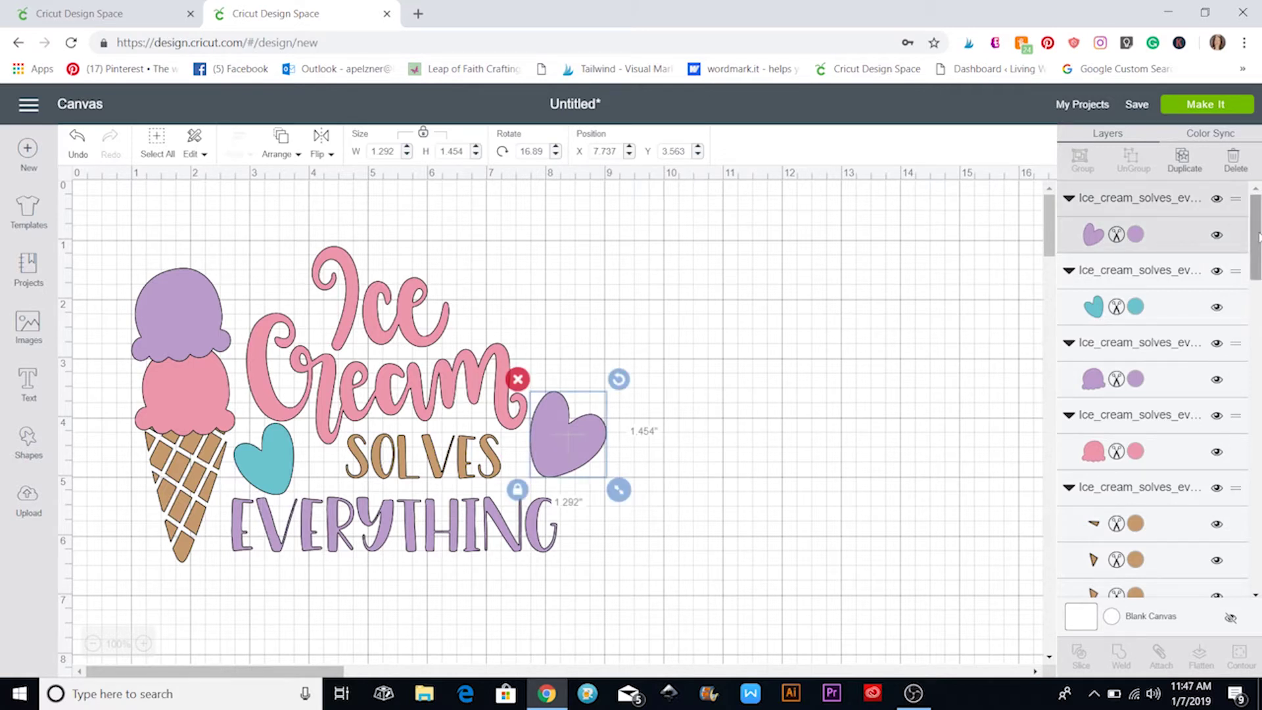
left_click(1185, 163)
left_click(1185, 163)
left_click(1185, 162)
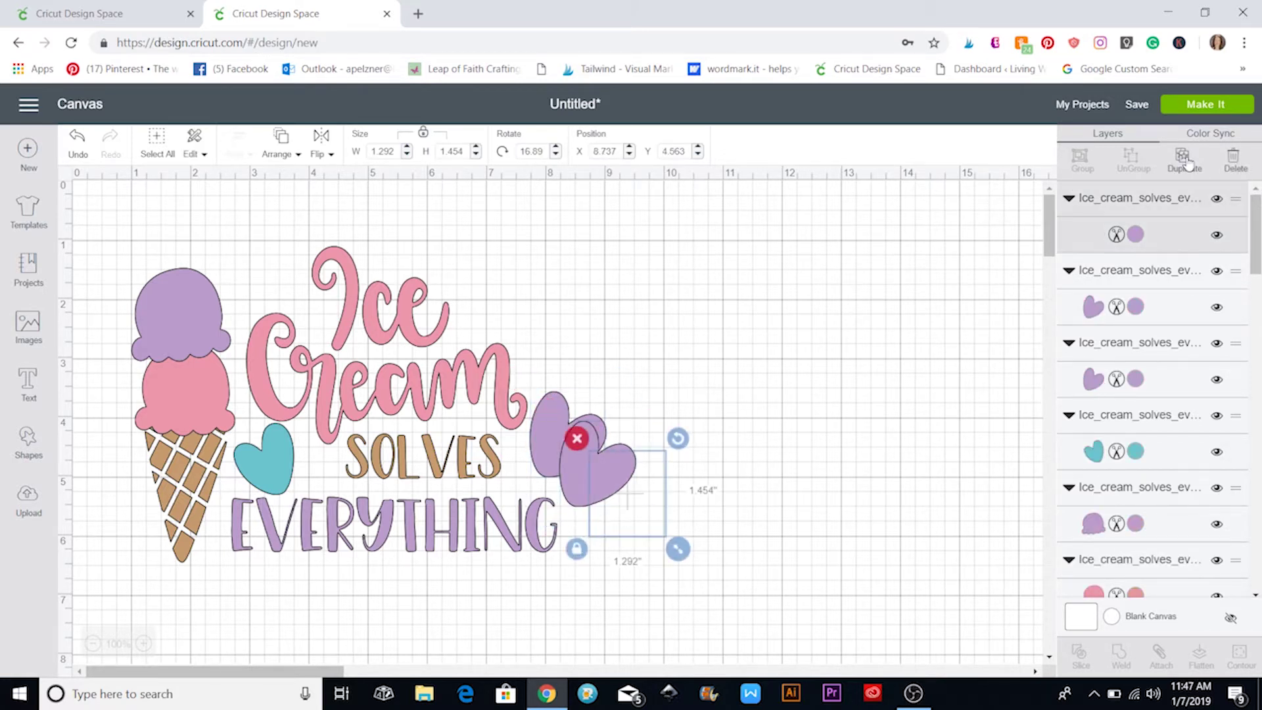
left_click(1185, 163)
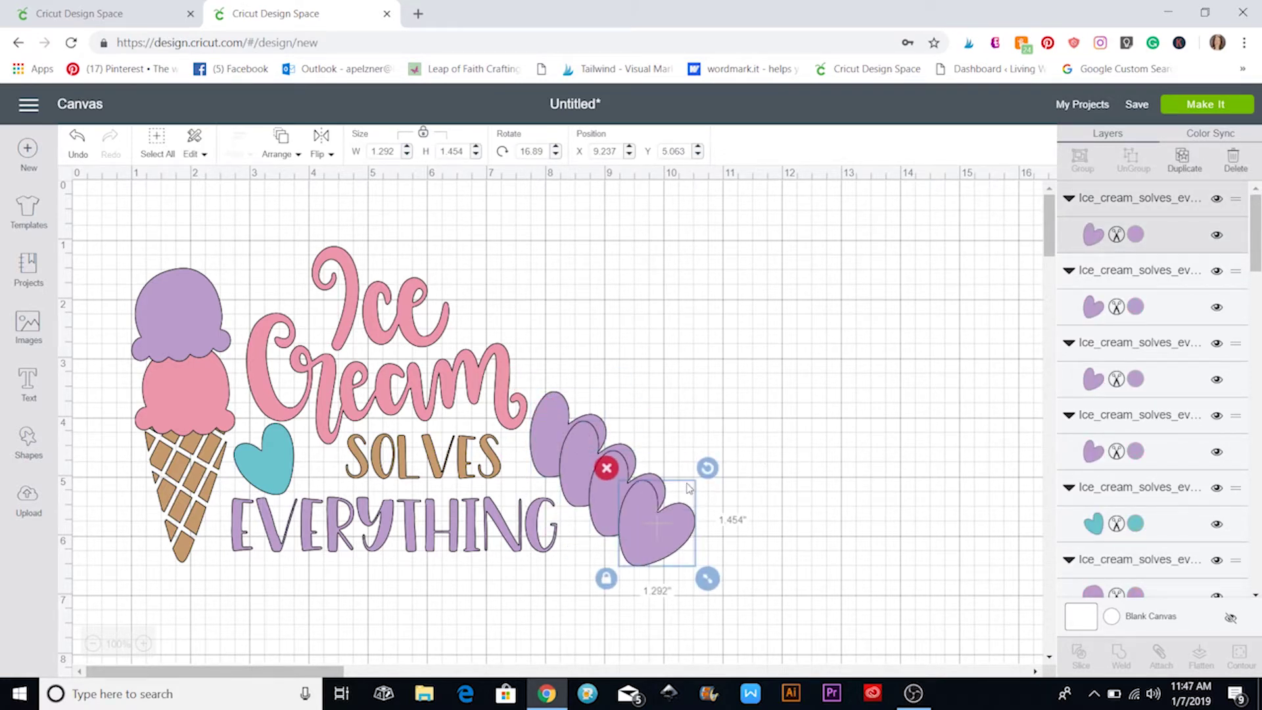
Step: Place heart copies above Ice, tilted below the cone, and below-right of EVERYTHING
left_click_drag(670, 518, 480, 224)
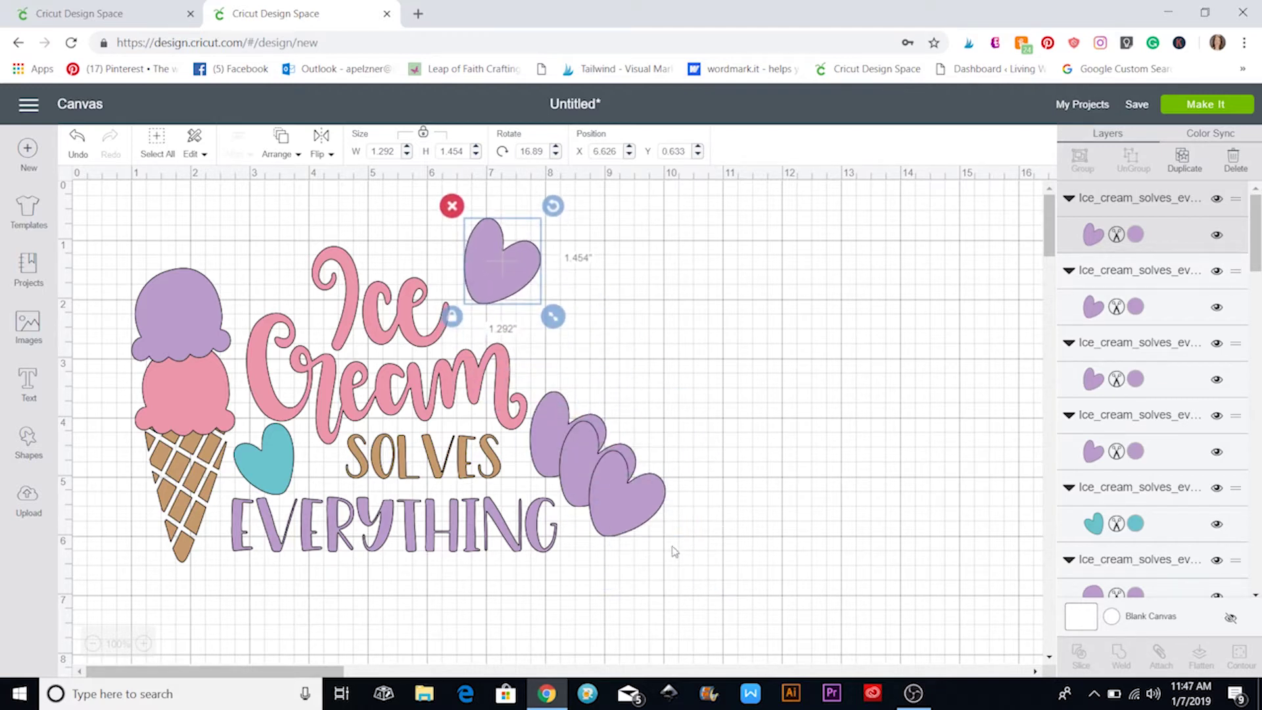
left_click_drag(641, 520, 285, 618)
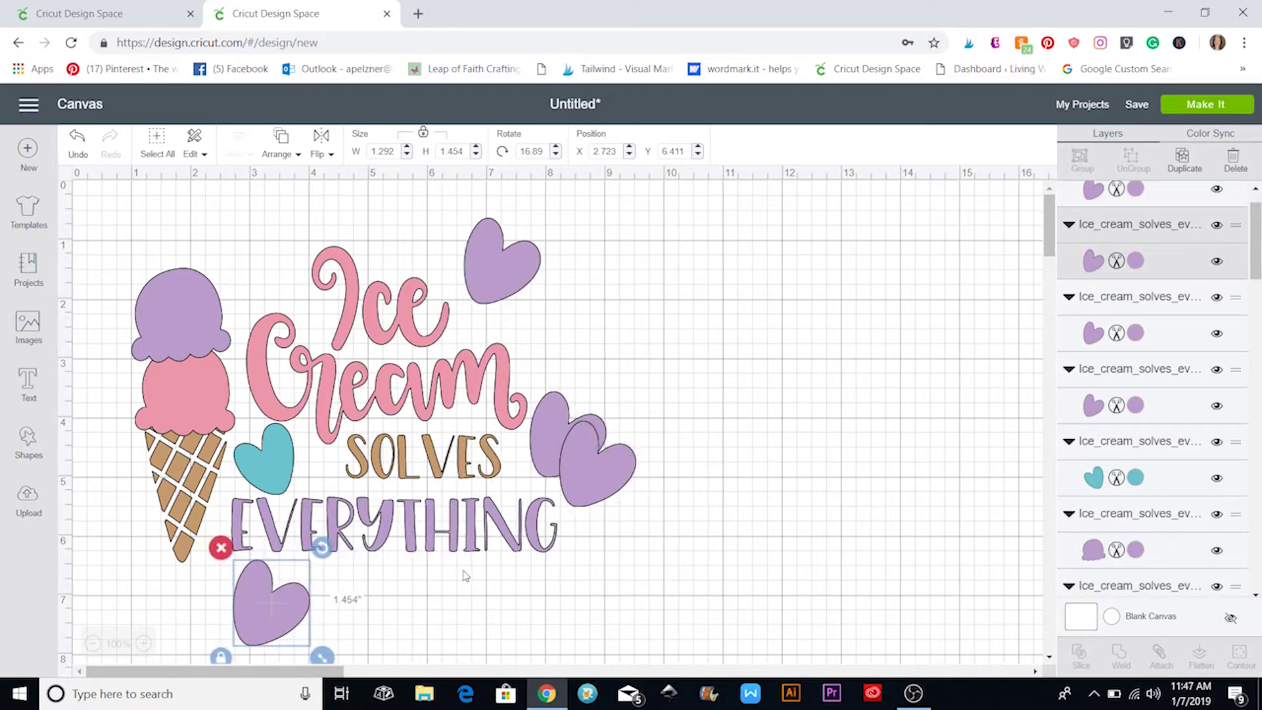
left_click_drag(322, 547, 337, 615)
left_click(612, 526)
left_click_drag(597, 466, 615, 585)
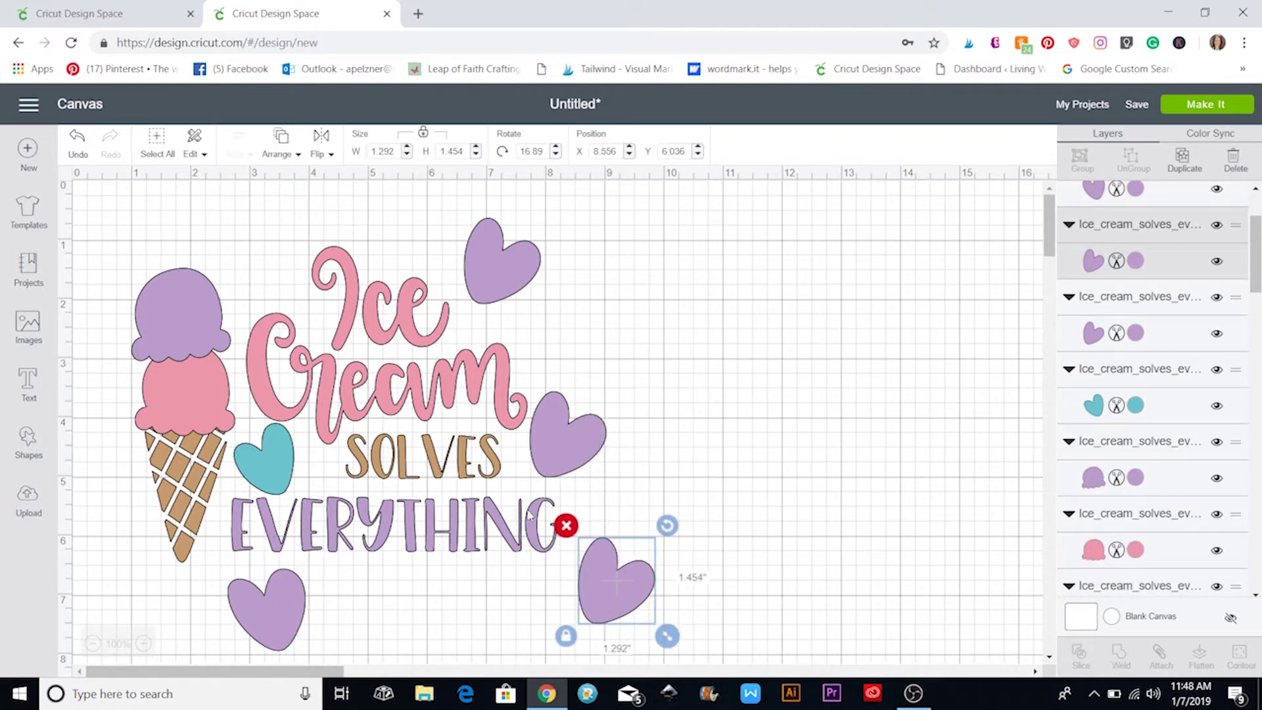
Step: Flip and rotate the lower-right heart so it sits upright beside EVERYTHING
left_click(326, 151)
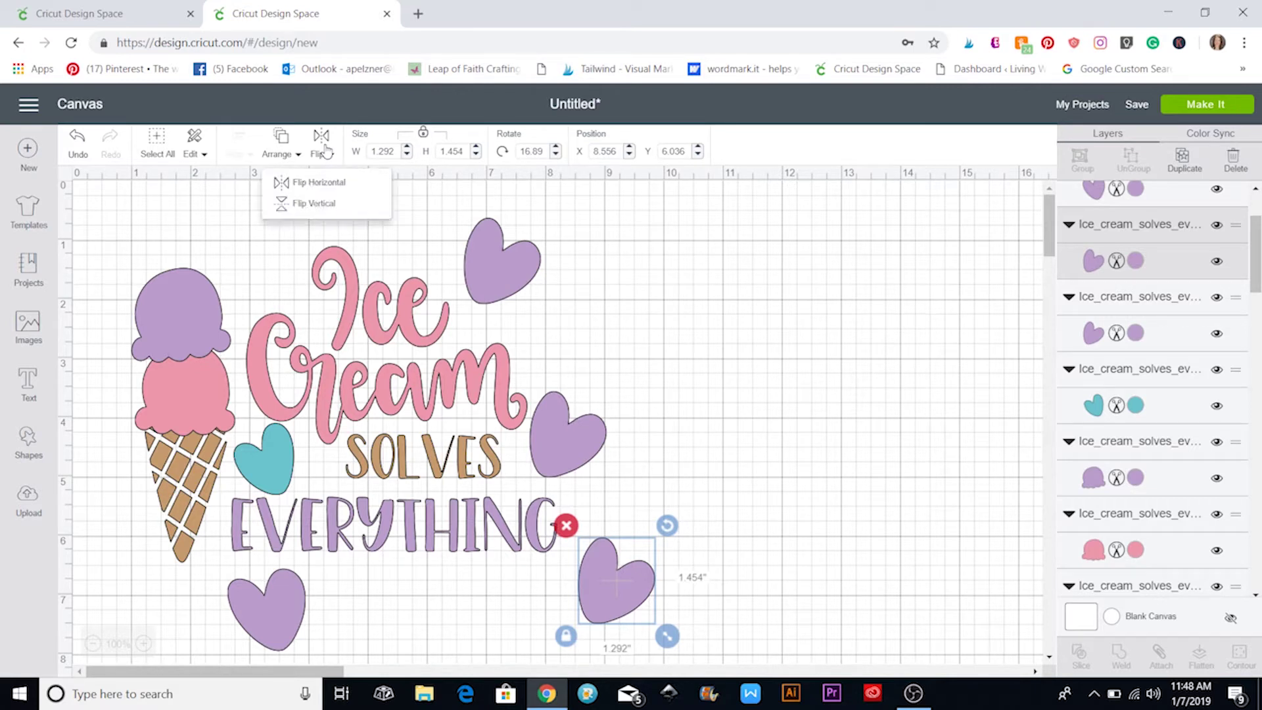
left_click(329, 183)
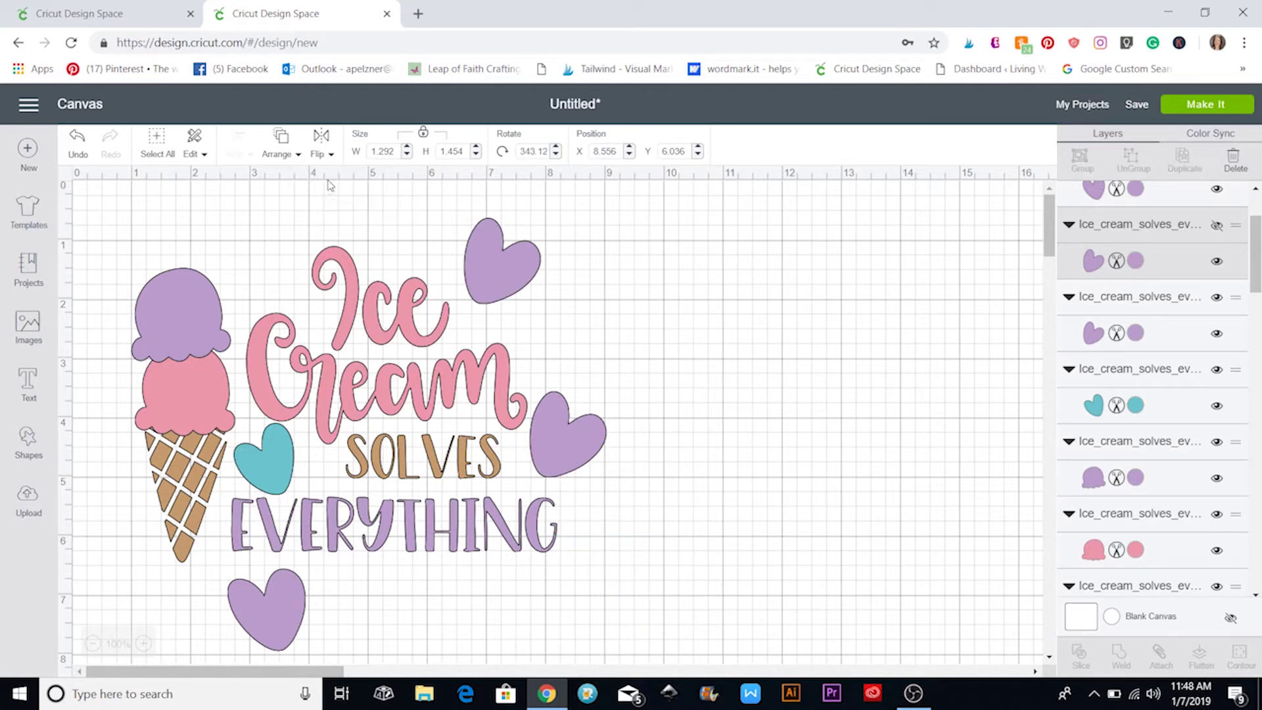
left_click(326, 151)
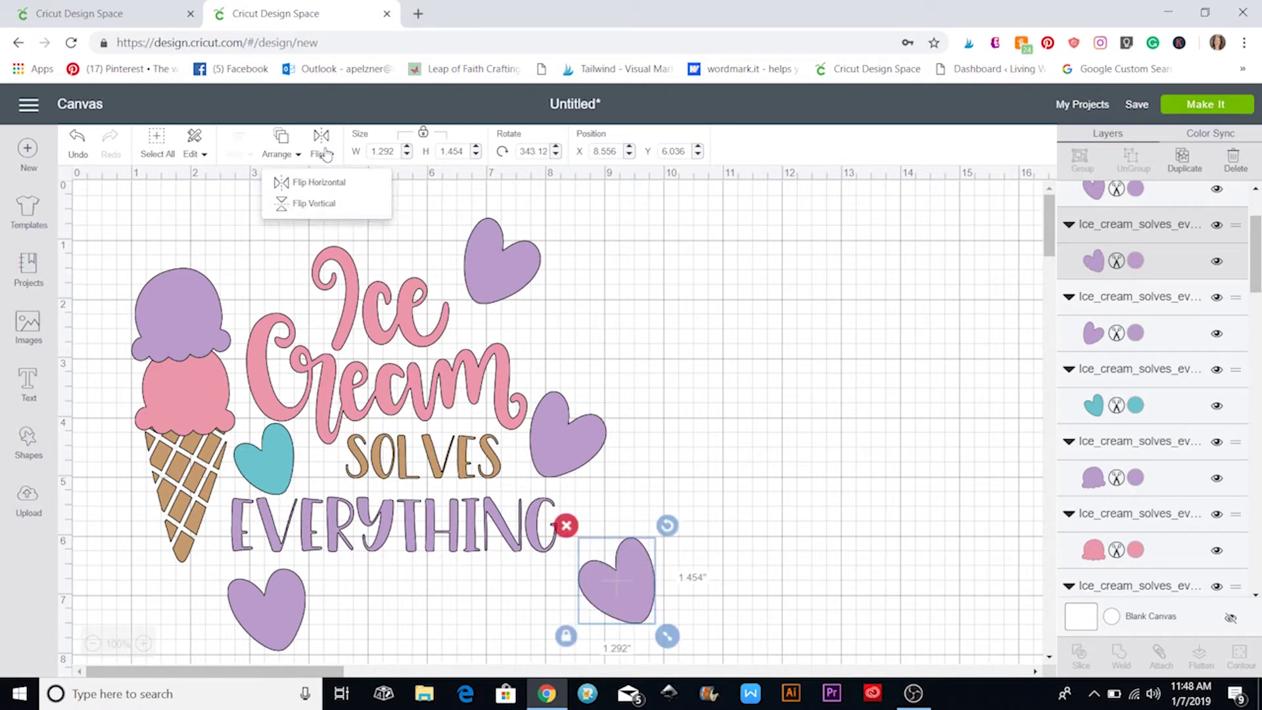
left_click(328, 208)
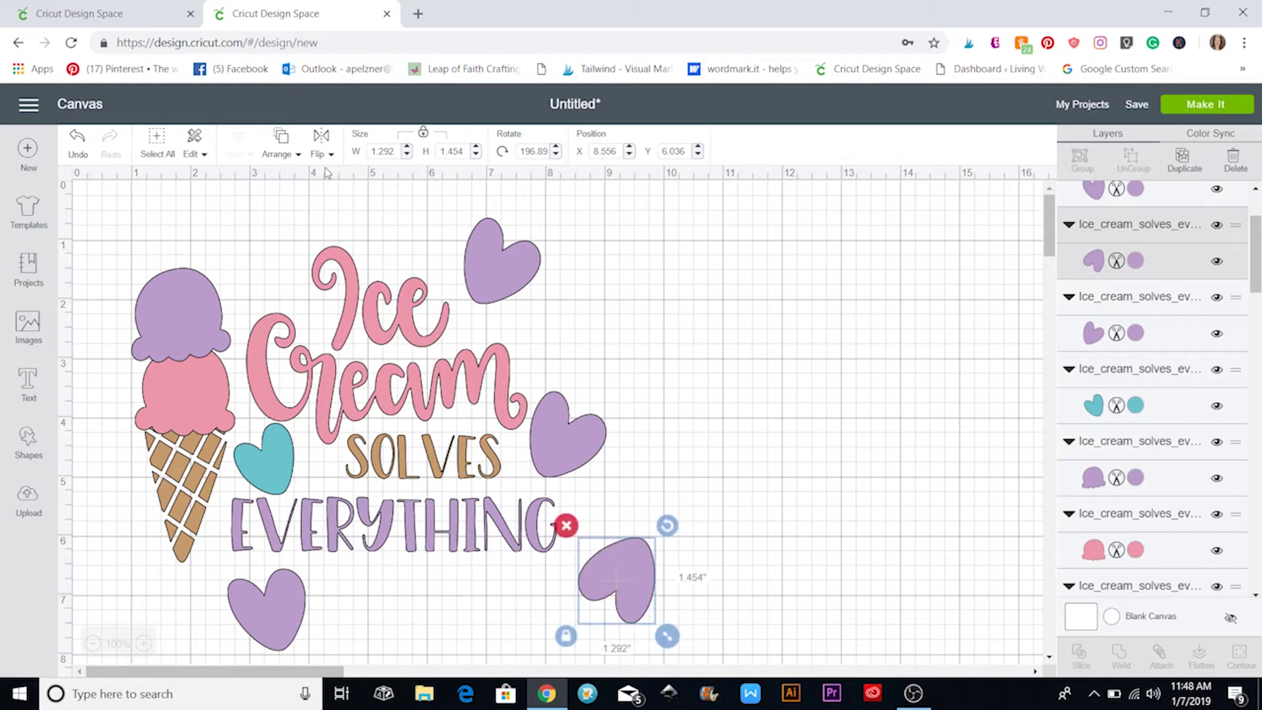
left_click(327, 151)
left_click(330, 184)
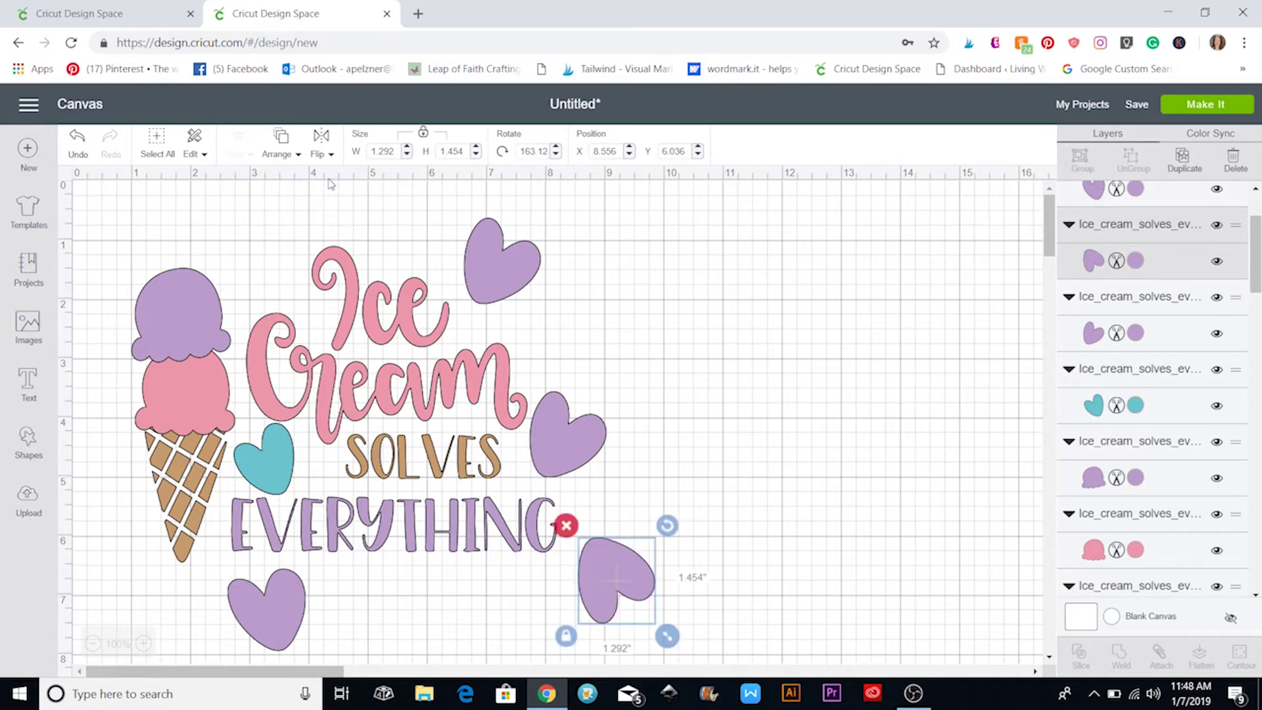
left_click(326, 152)
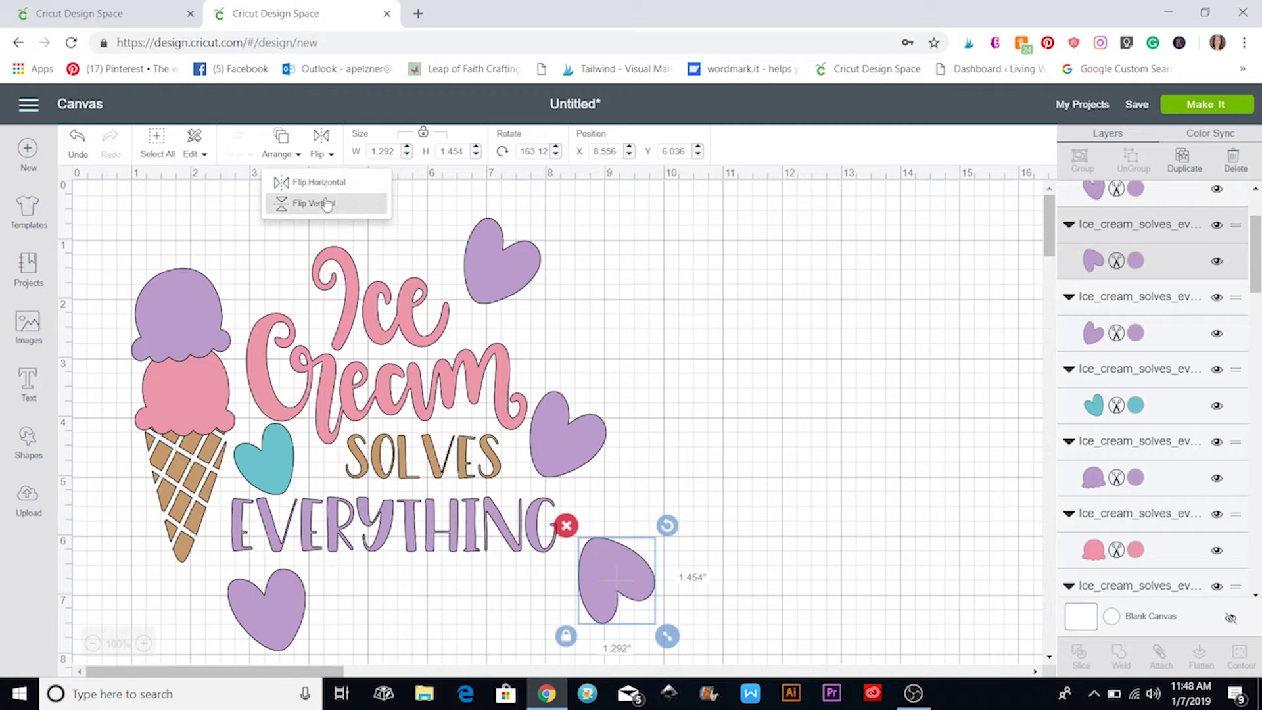
left_click(329, 185)
left_click_drag(667, 525, 600, 654)
left_click(796, 537)
left_click_drag(614, 589, 598, 588)
left_click(803, 492)
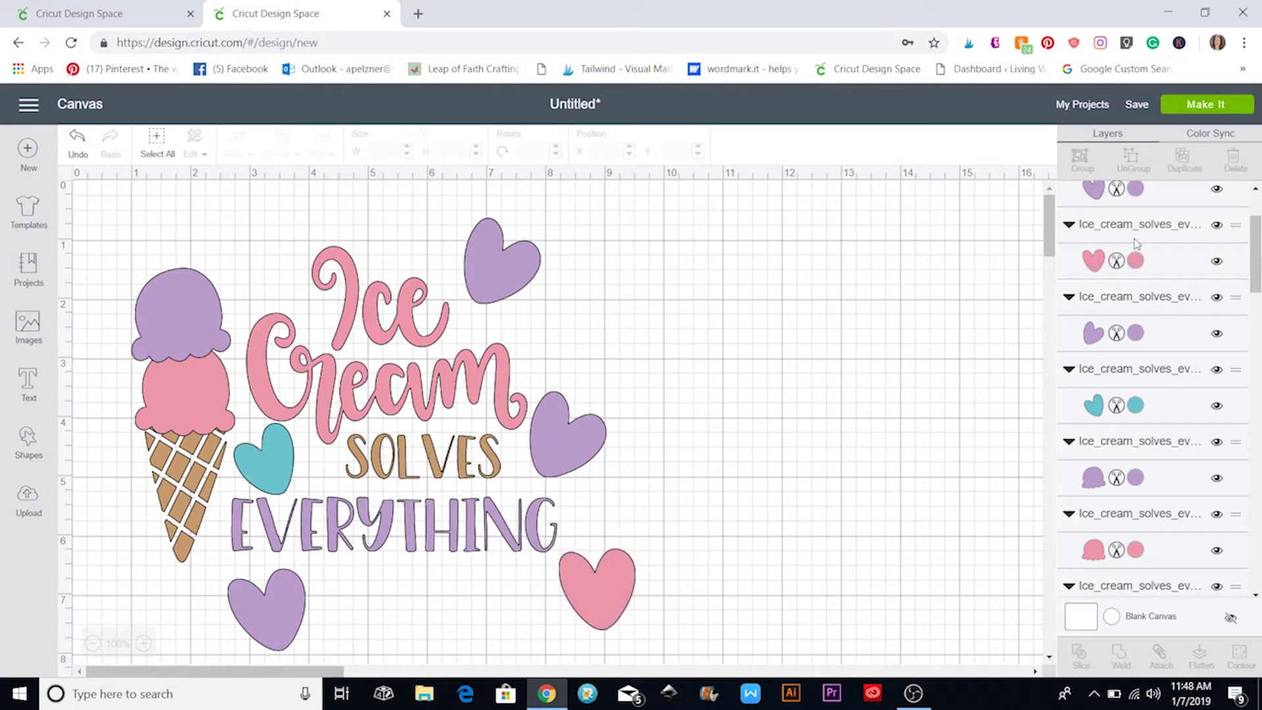
Step: Use Color Sync to merge the teal, pink and brown pieces into the lavender purple
left_click(1208, 136)
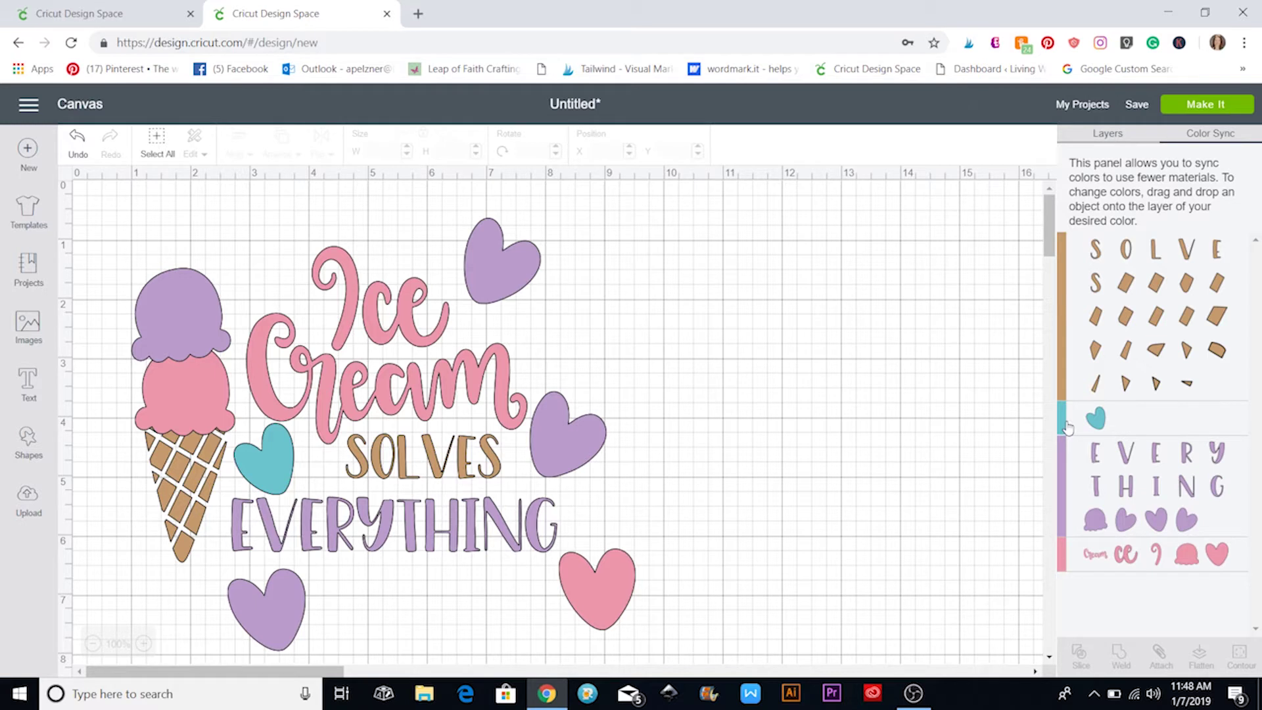
left_click_drag(1064, 421, 1094, 487)
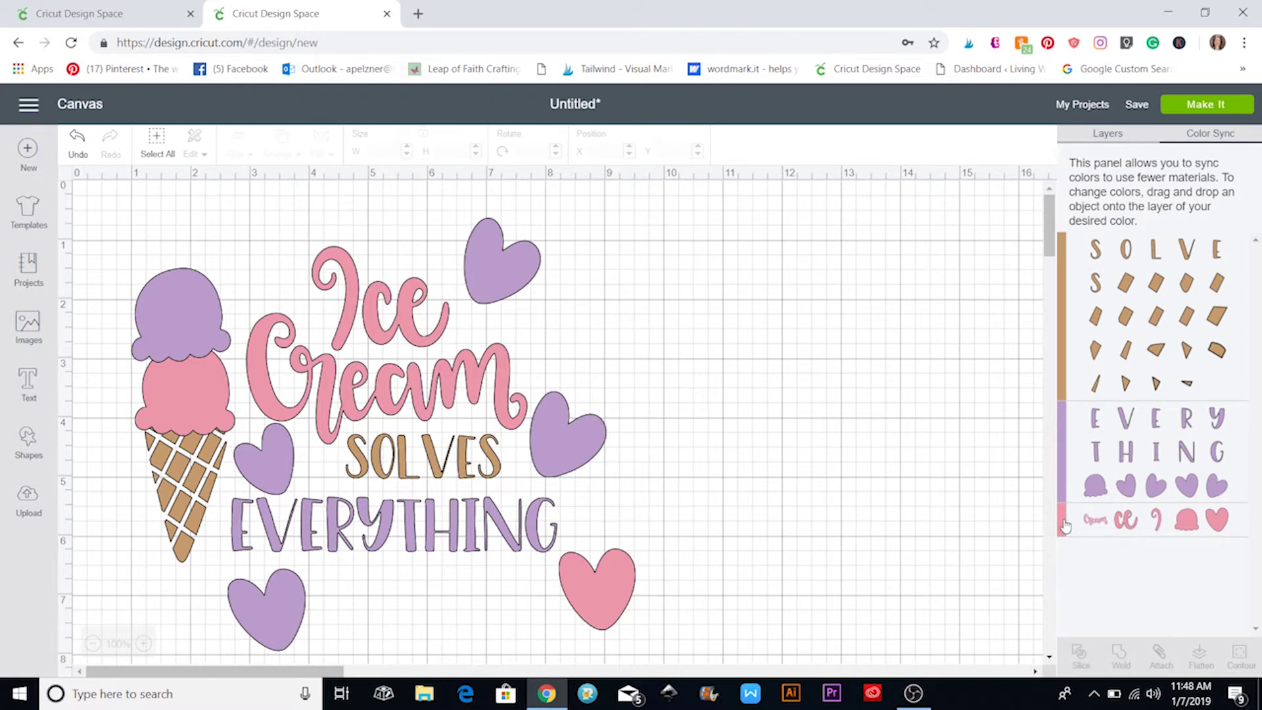
left_click_drag(1065, 525, 1065, 454)
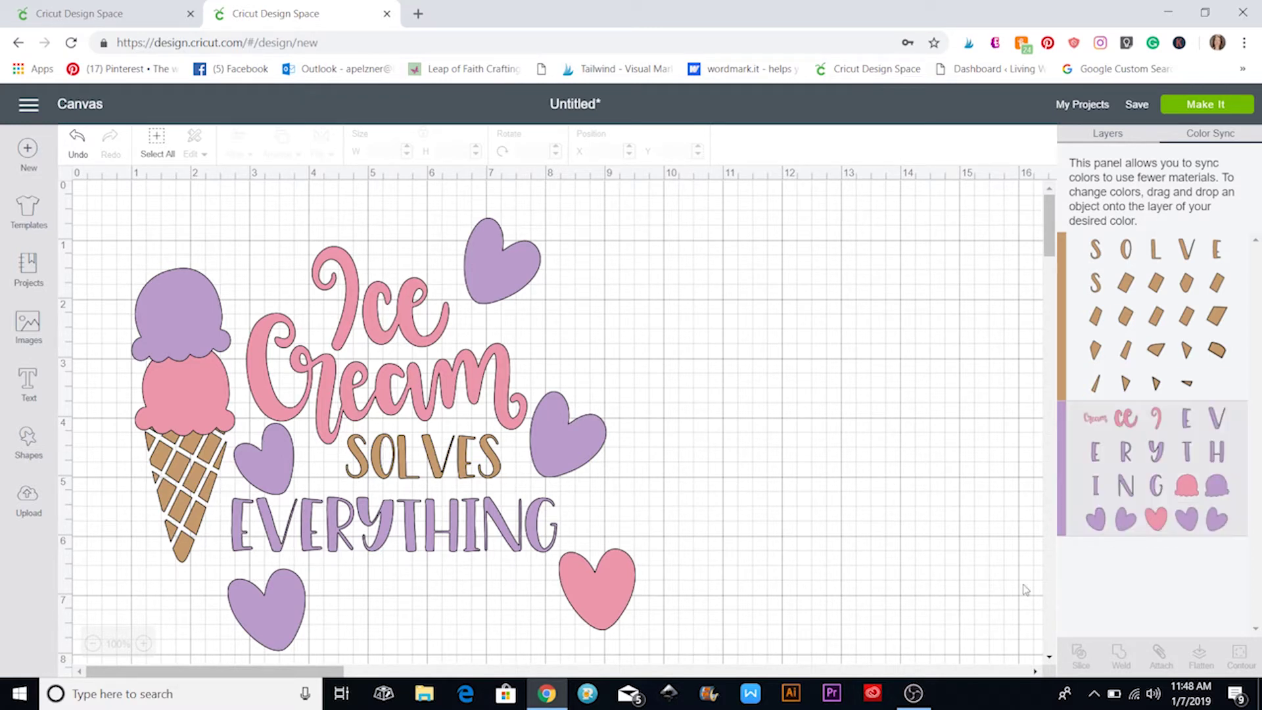
left_click_drag(1074, 380, 1083, 454)
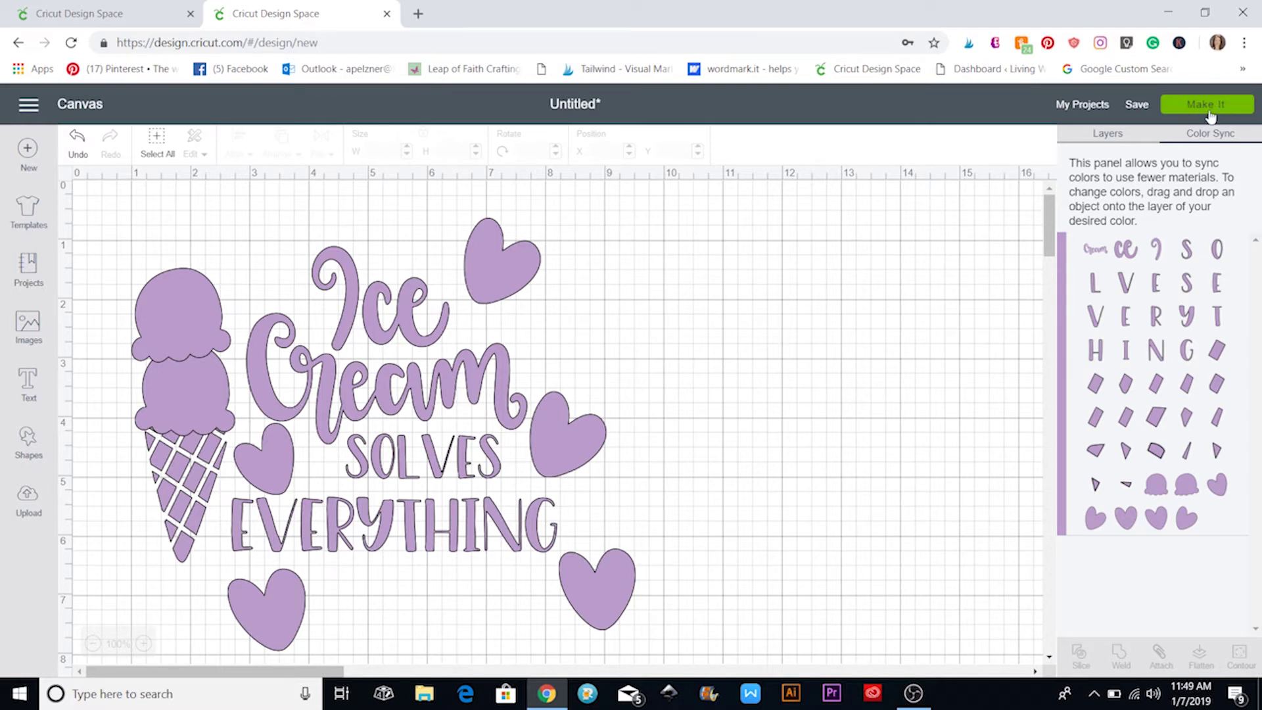
Step: Preview the pieces on the 12" × 12" cut mat, then go back to the canvas
left_click(1239, 113)
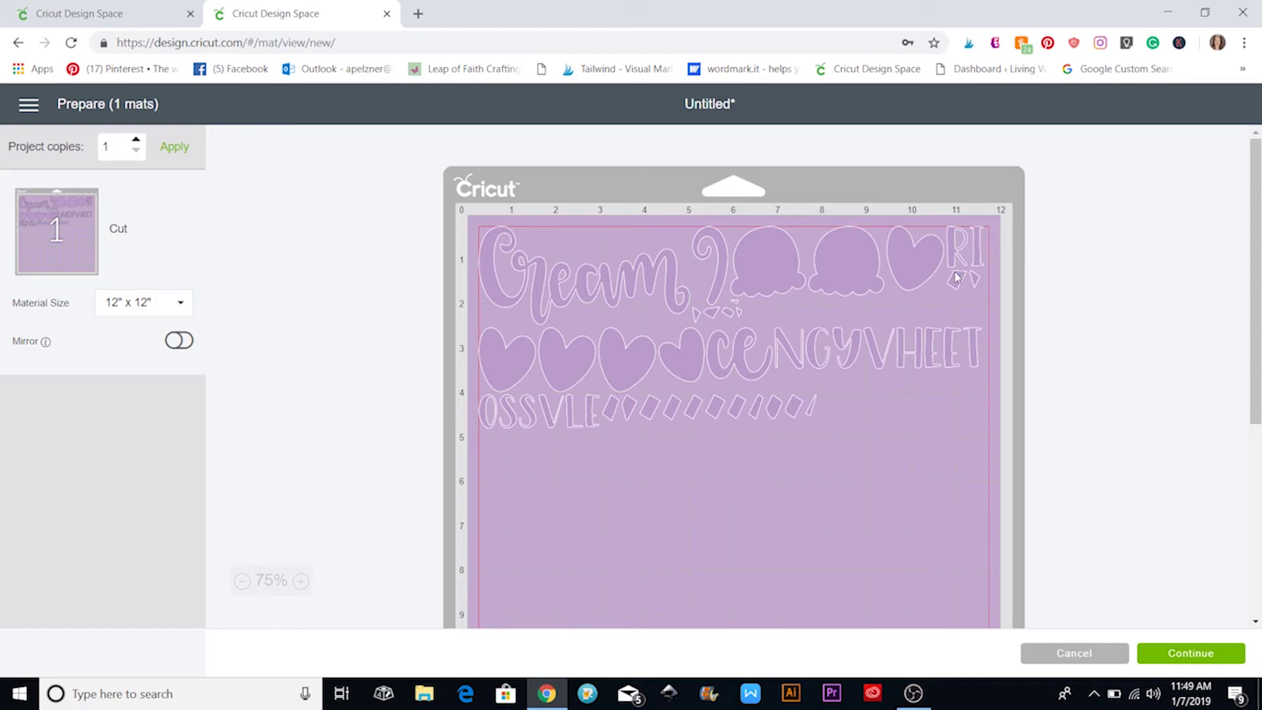
scroll(649, 454, "down", 3)
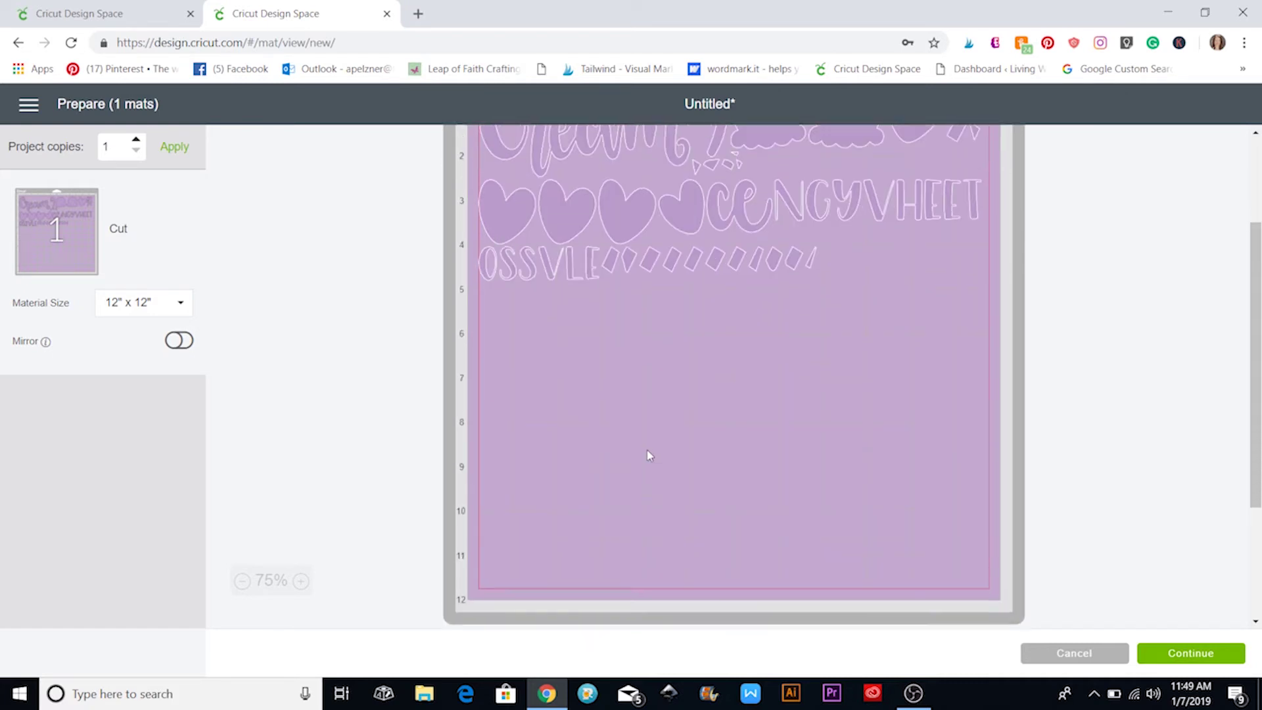
scroll(650, 453, "up", 3)
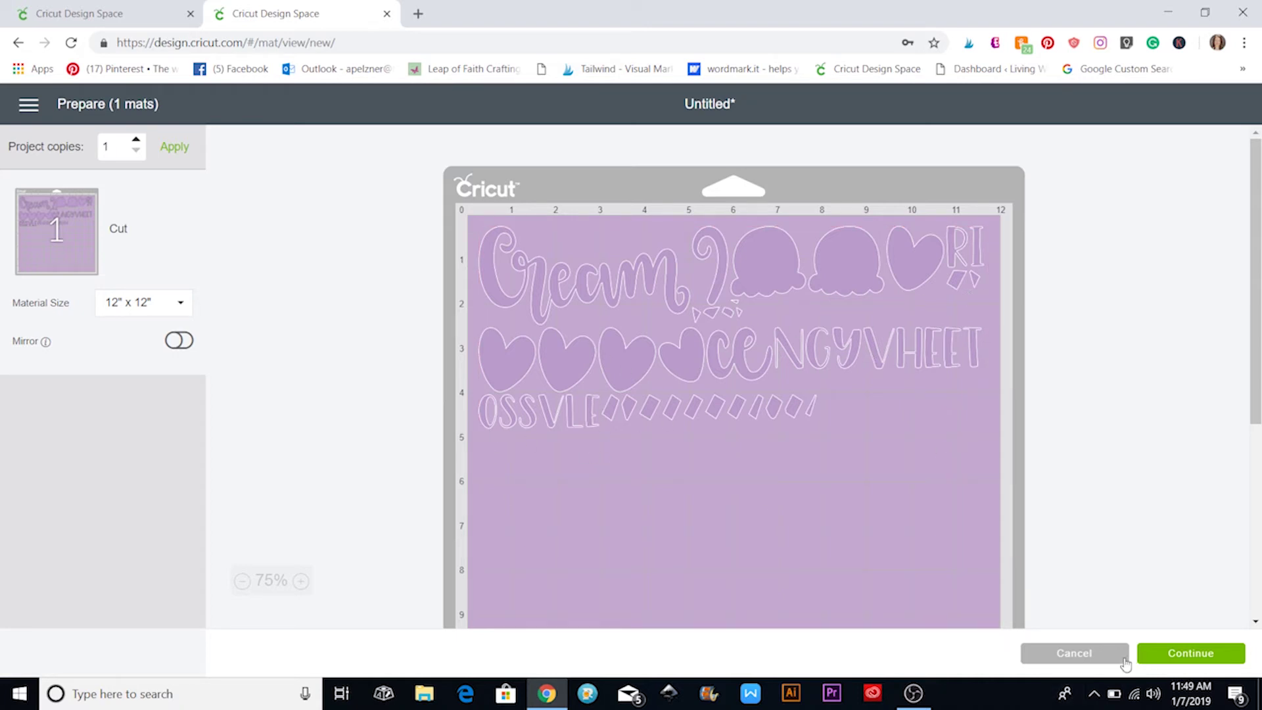
left_click(1083, 656)
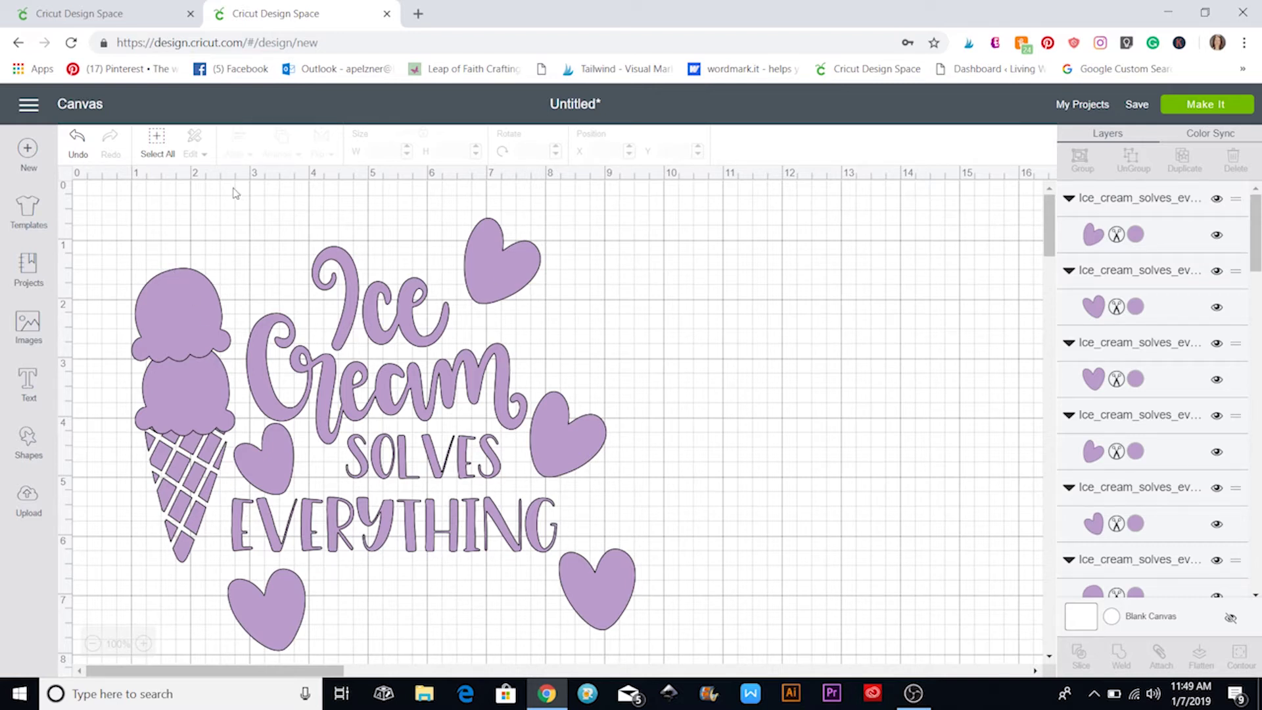
Step: Select every piece of the ice cream design, attach them, and shift the group right
left_click(164, 150)
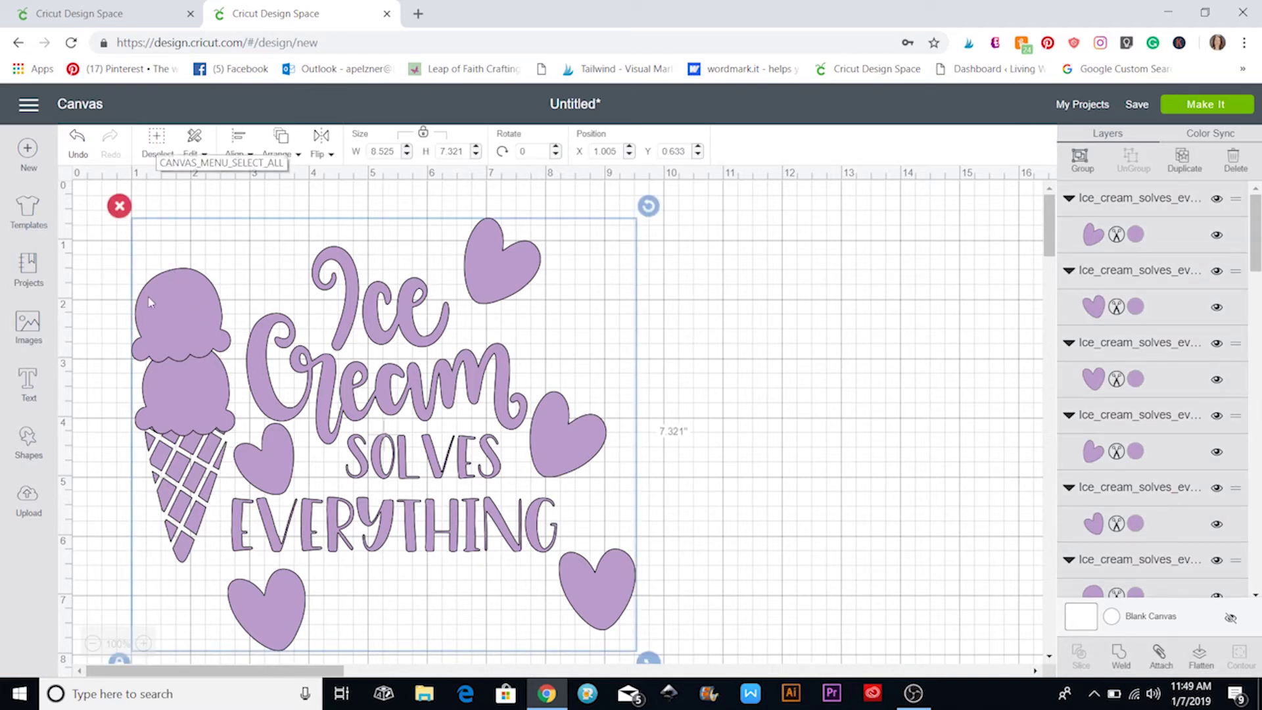
left_click(1161, 657)
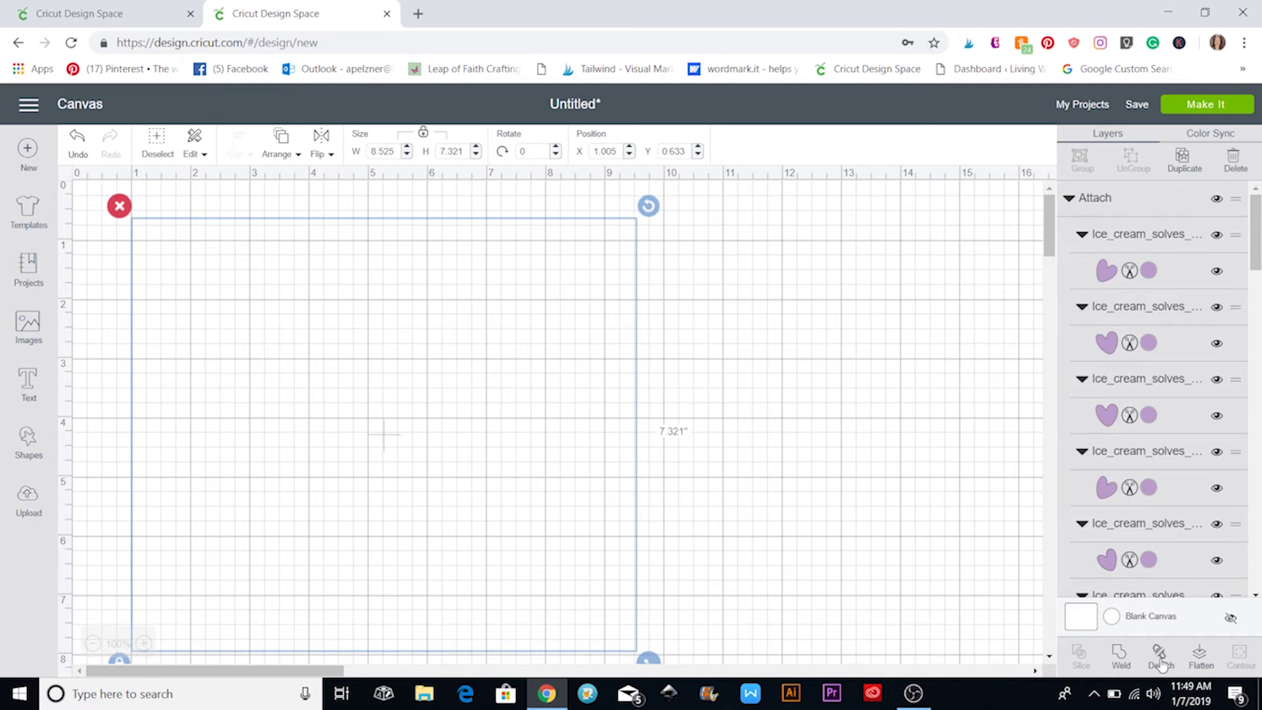
left_click_drag(422, 470, 584, 477)
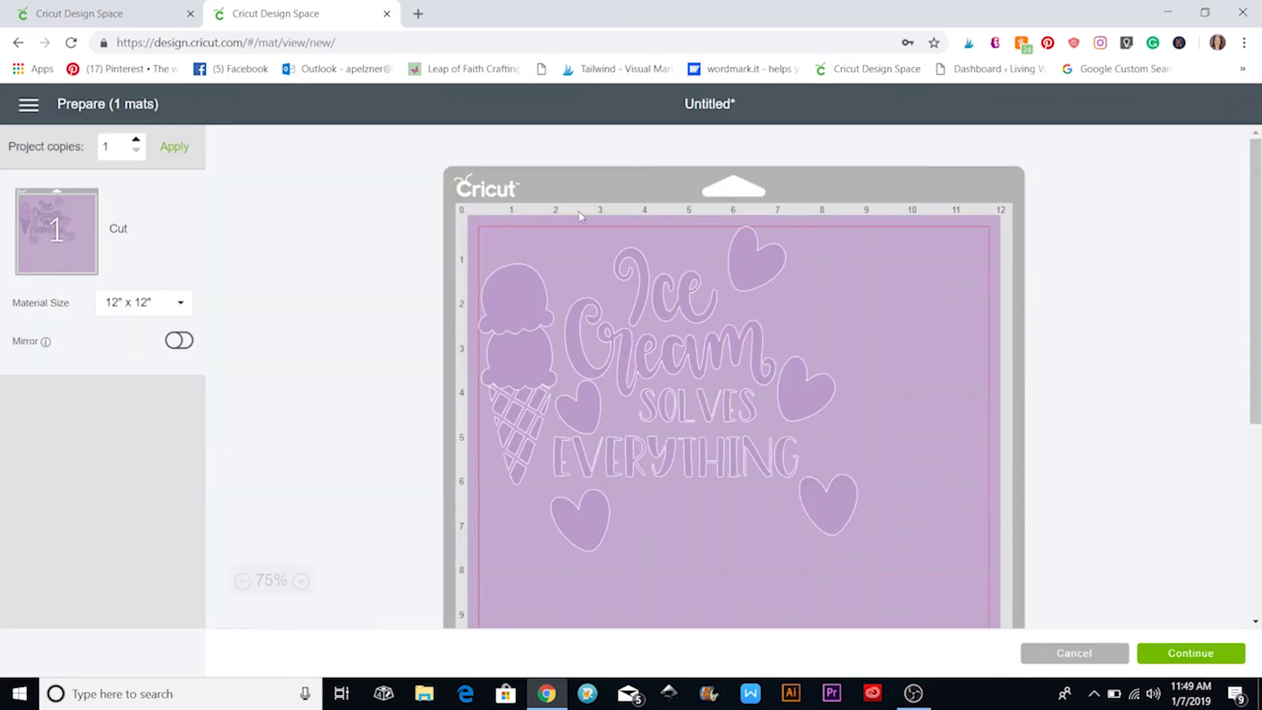
Step: Check the attached lavender layout on the single-mat preview, then return to the canvas
scroll(649, 397, "down", 5)
scroll(648, 397, "up", 5)
scroll(1257, 625, "down", 3)
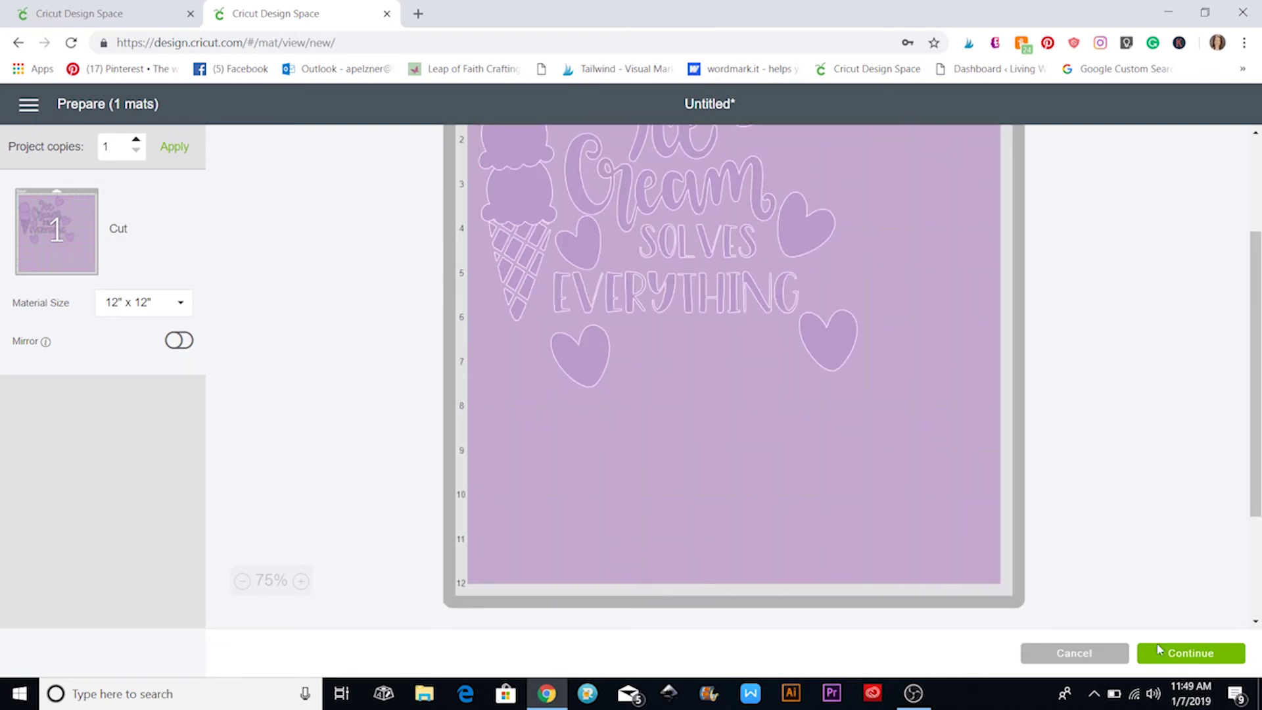
scroll(1032, 544, "up", 3)
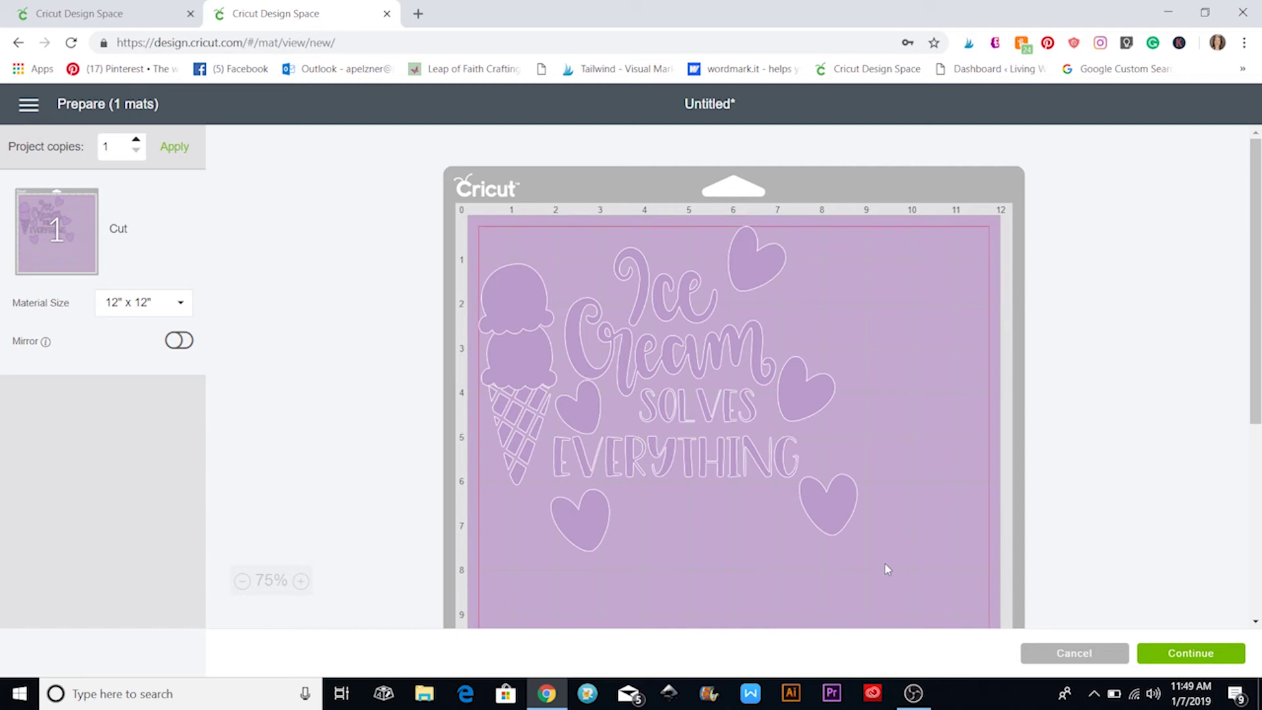
left_click(1062, 655)
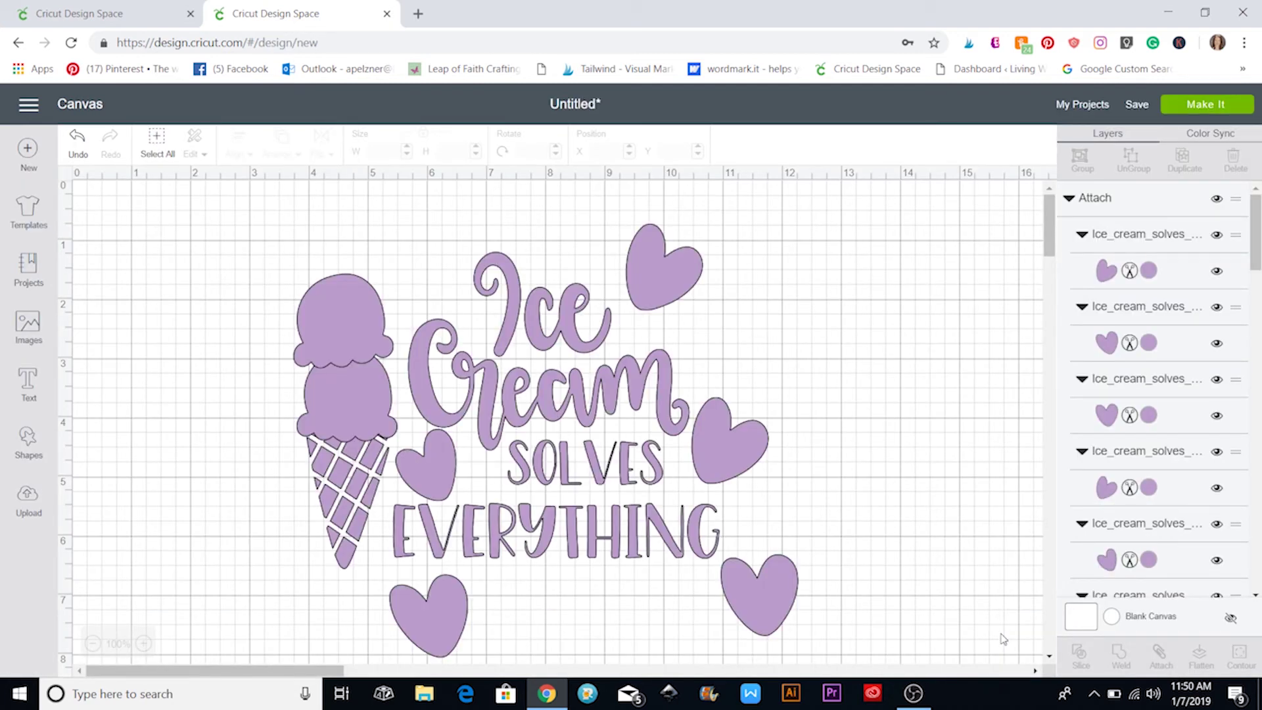
Step: Reposition the attached design, scale it to 5.136 × 4.411 in, and open the uploaded Images library
left_click_drag(571, 443, 585, 421)
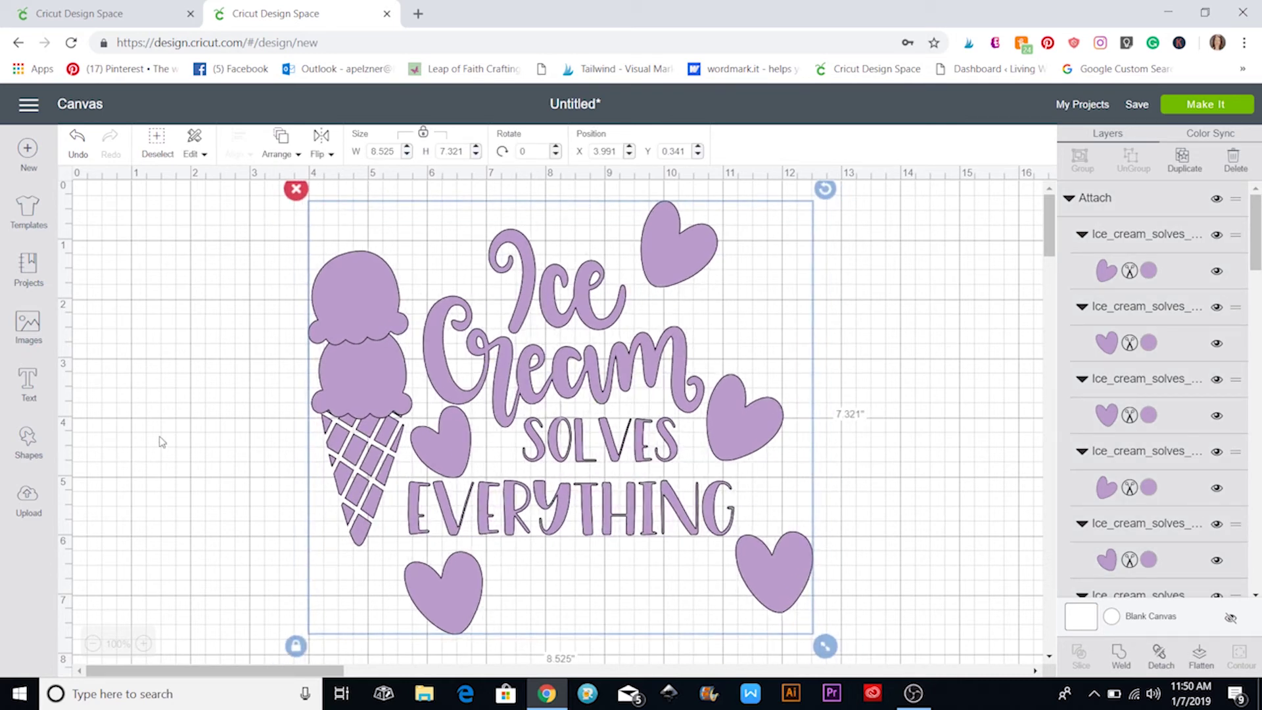
left_click(163, 442)
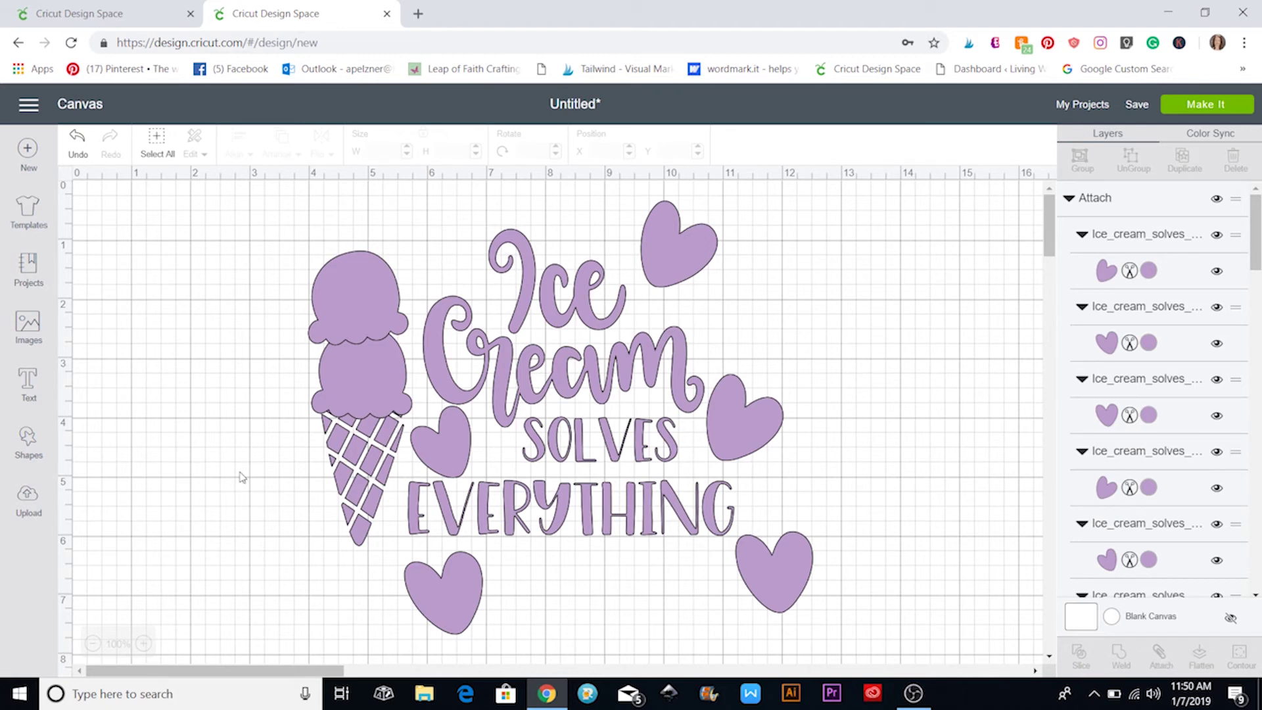
left_click_drag(554, 424, 468, 429)
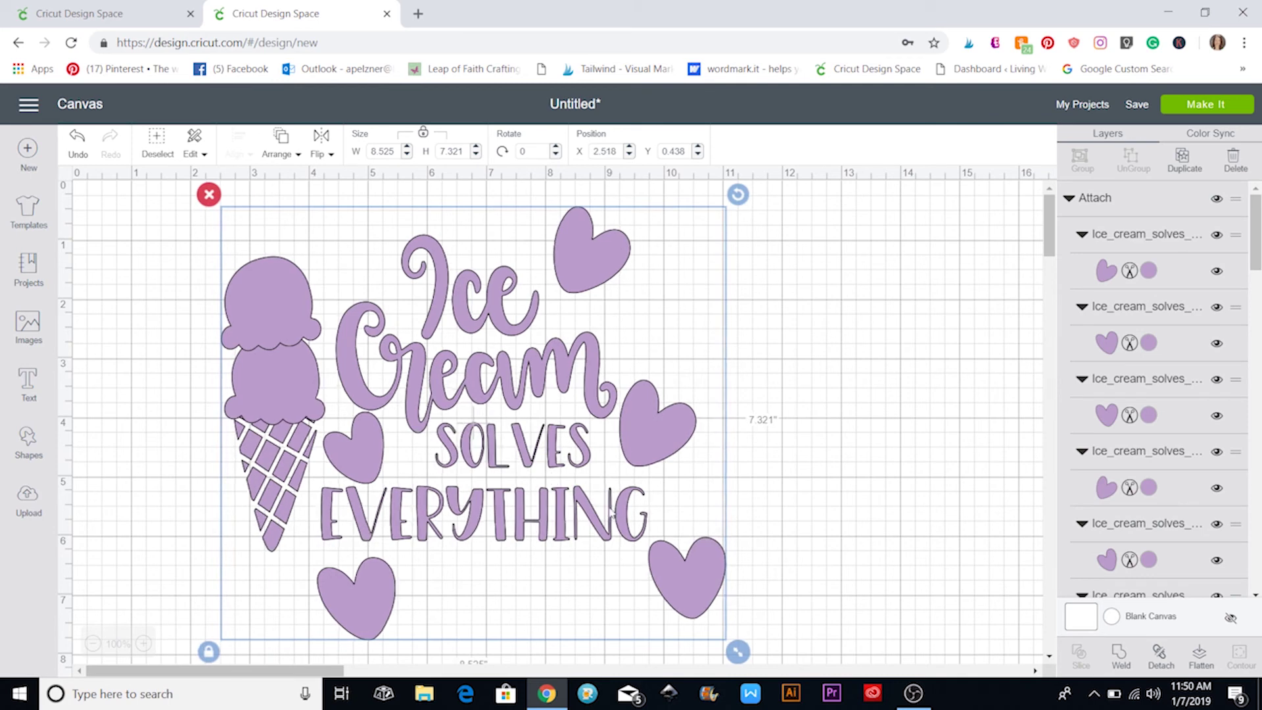
left_click_drag(739, 653, 539, 481)
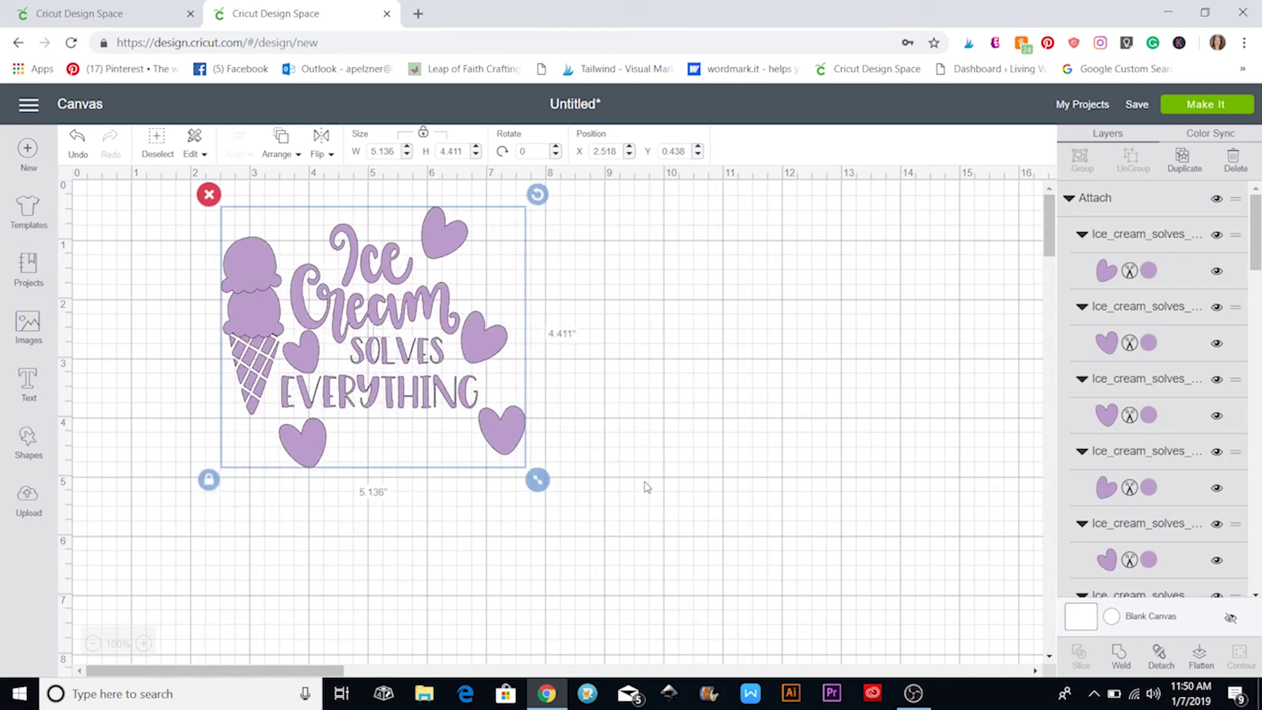
left_click(29, 325)
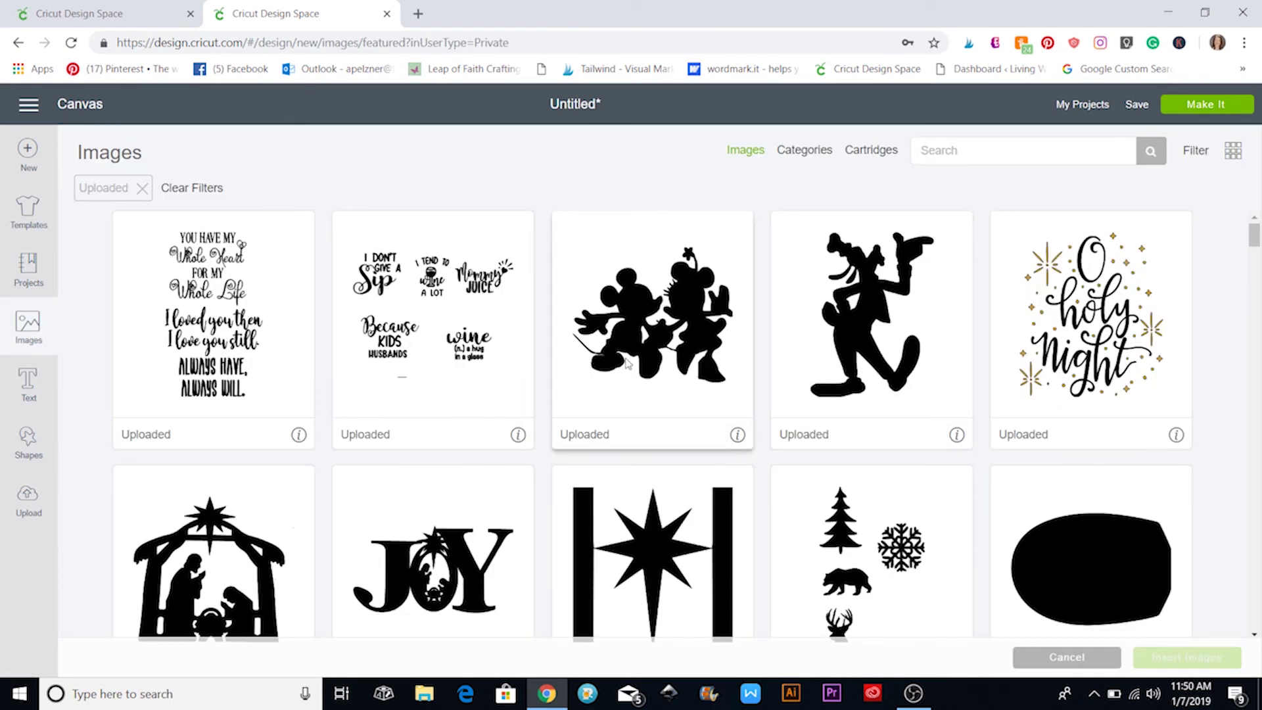
scroll(197, 349, "down", 5)
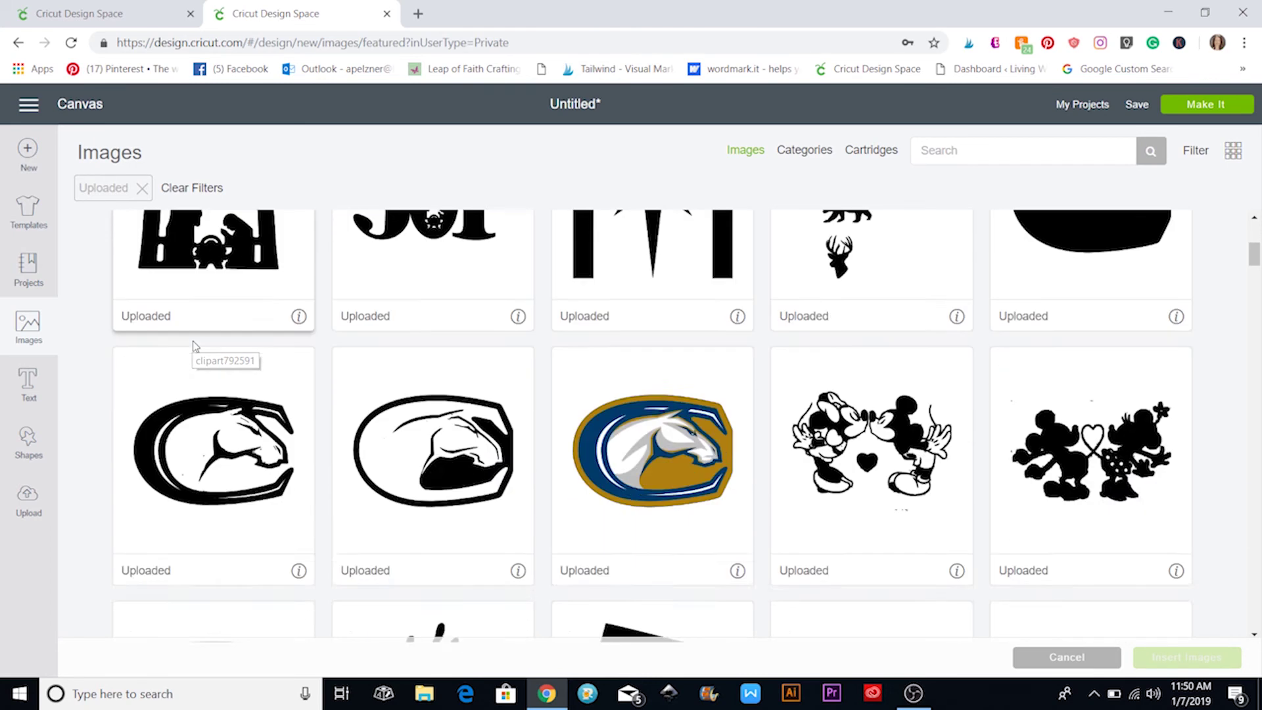
scroll(194, 346, "down", 5)
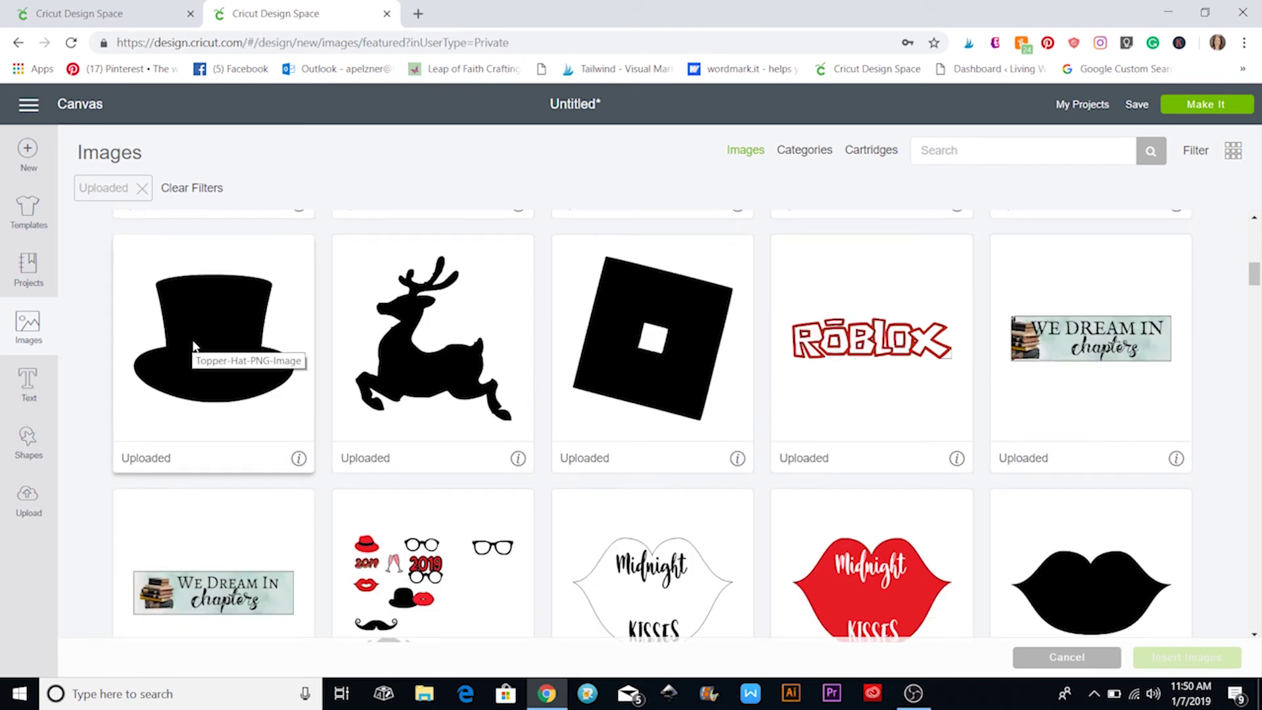
scroll(193, 342, "down", 4)
scroll(192, 341, "up", 9)
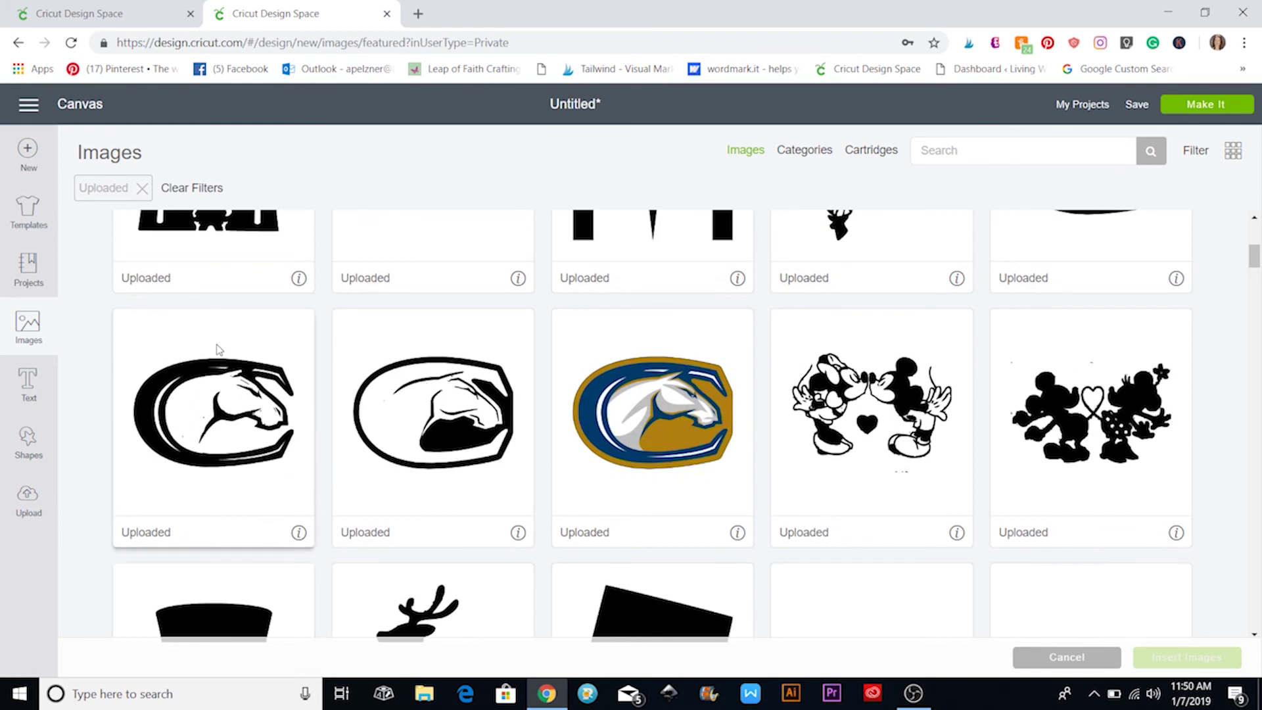
scroll(217, 348, "up", 5)
scroll(294, 327, "up", 1)
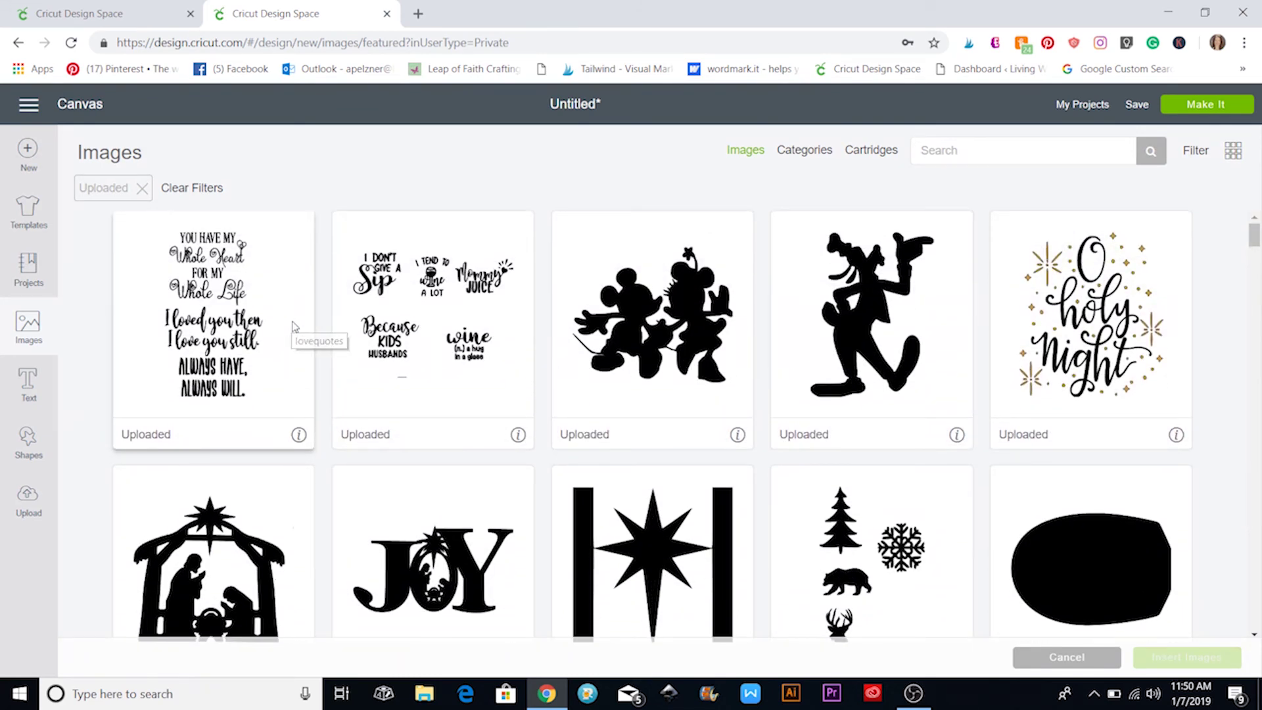
scroll(922, 385, "down", 4)
scroll(922, 384, "down", 12)
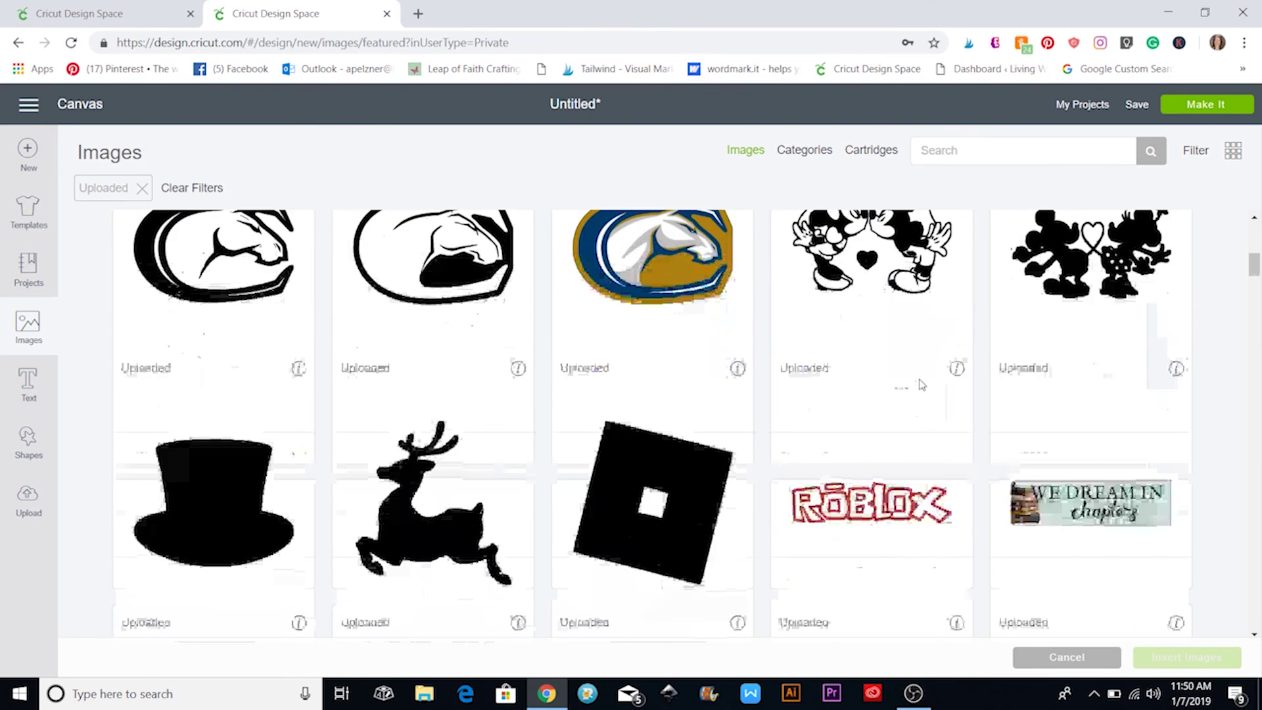
scroll(923, 384, "down", 2)
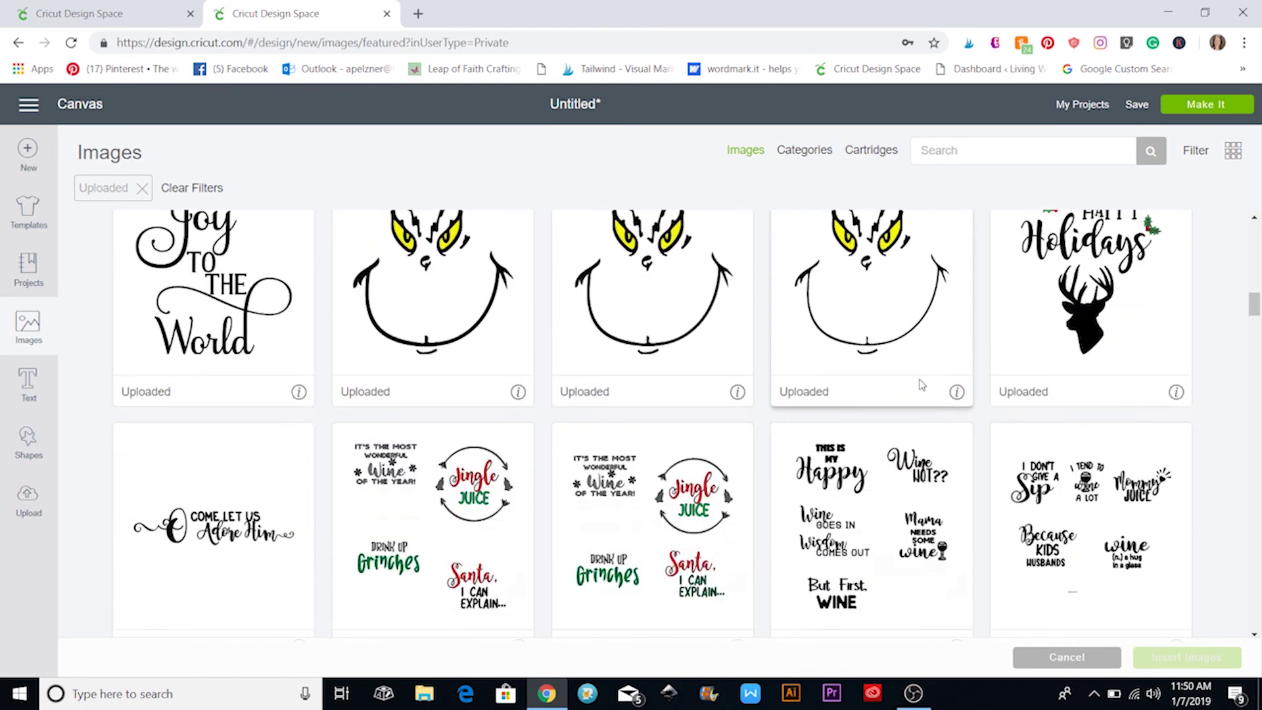
scroll(371, 415, "down", 3)
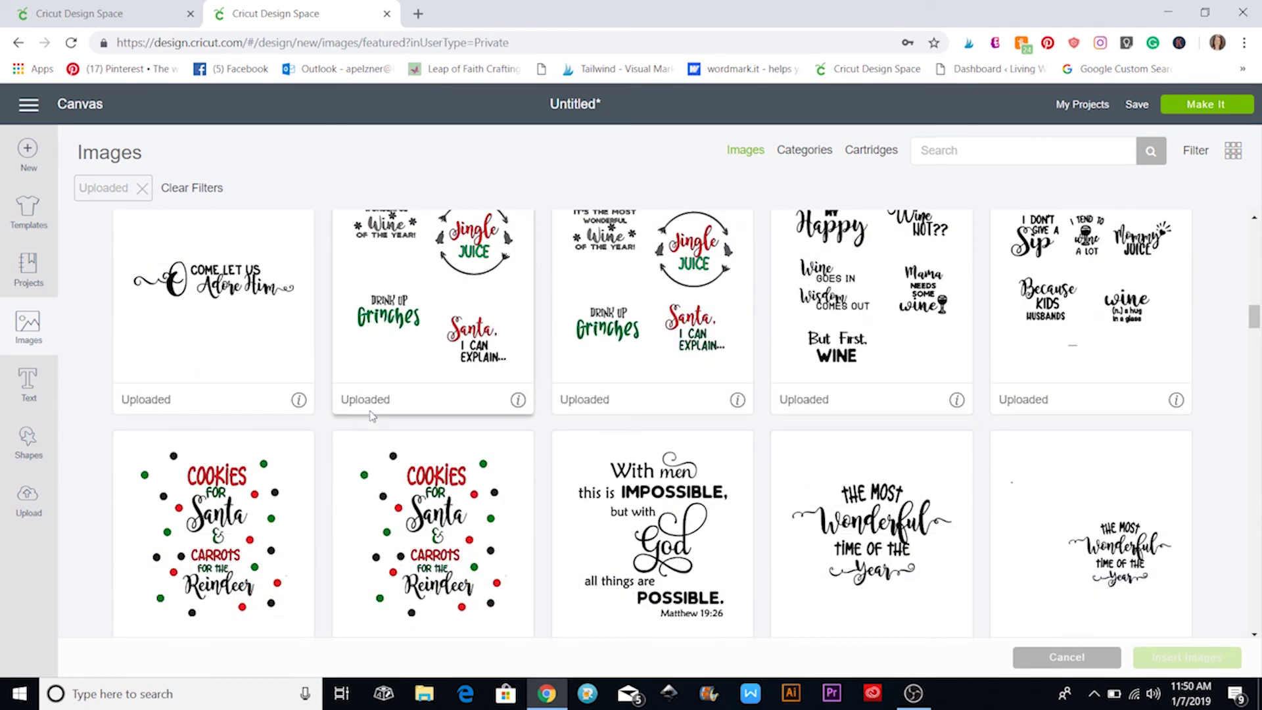
scroll(371, 415, "down", 6)
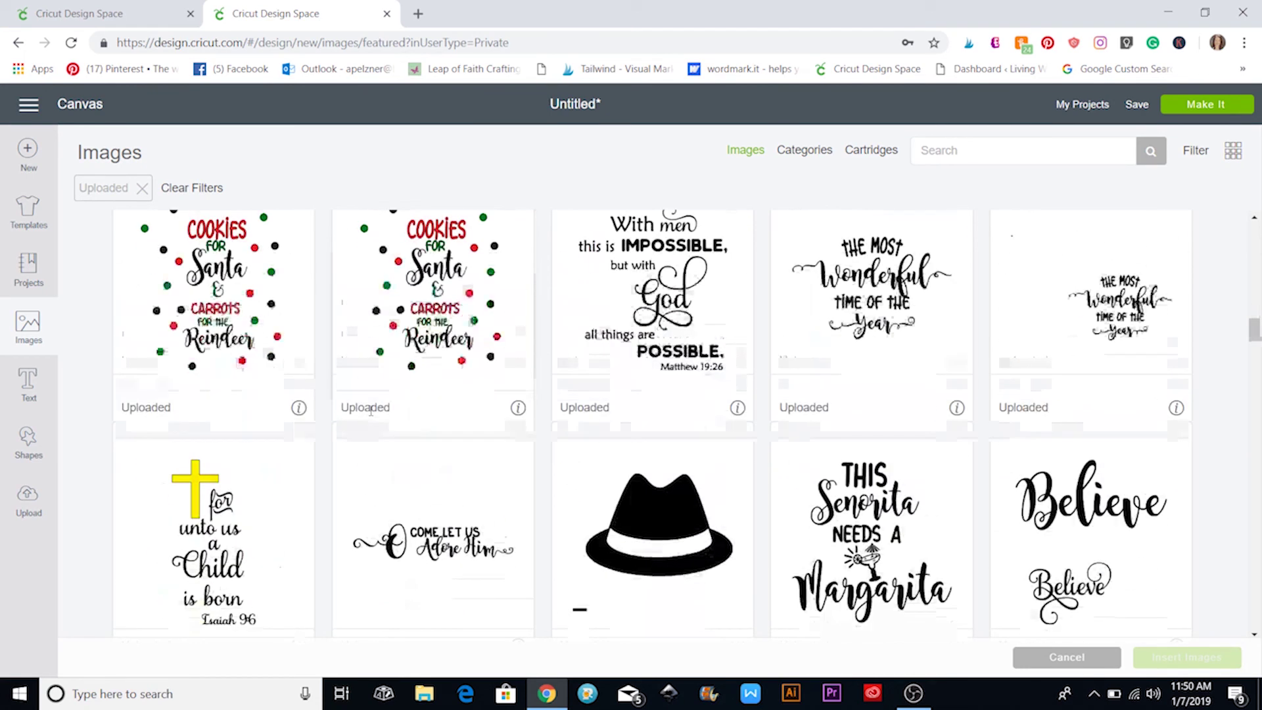
scroll(371, 411, "down", 9)
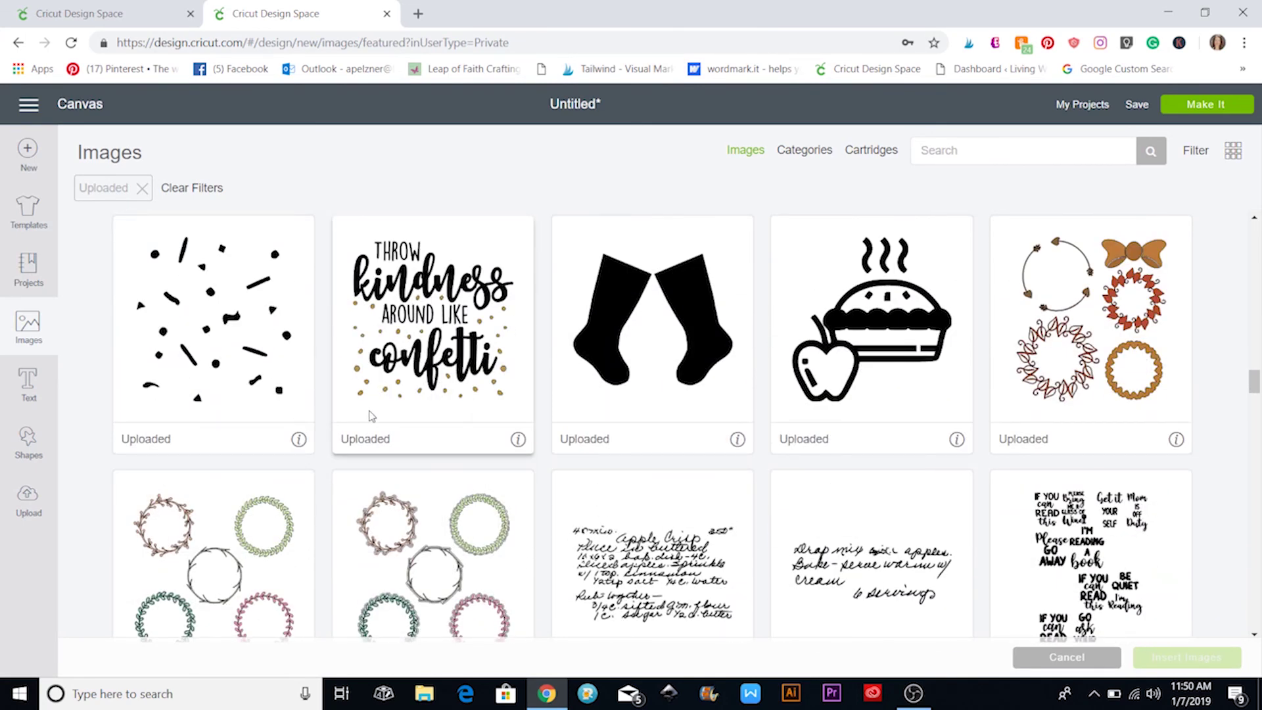
scroll(372, 416, "down", 7)
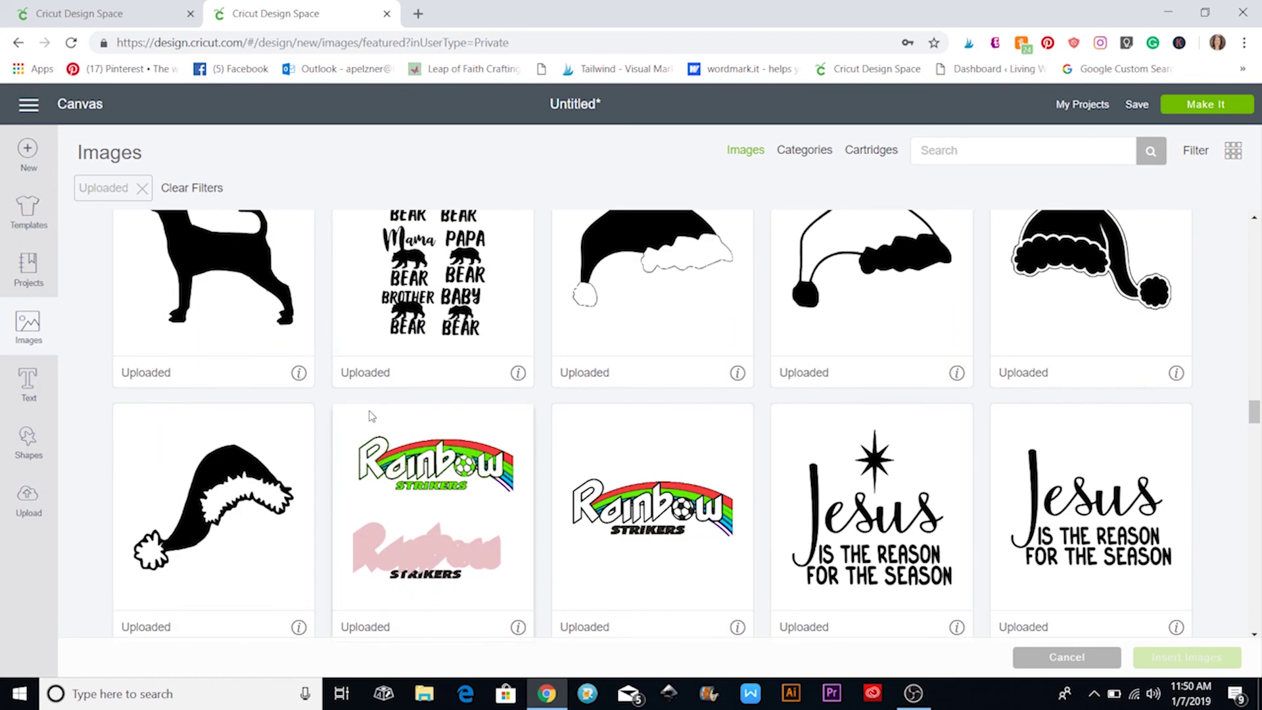
scroll(372, 415, "down", 3)
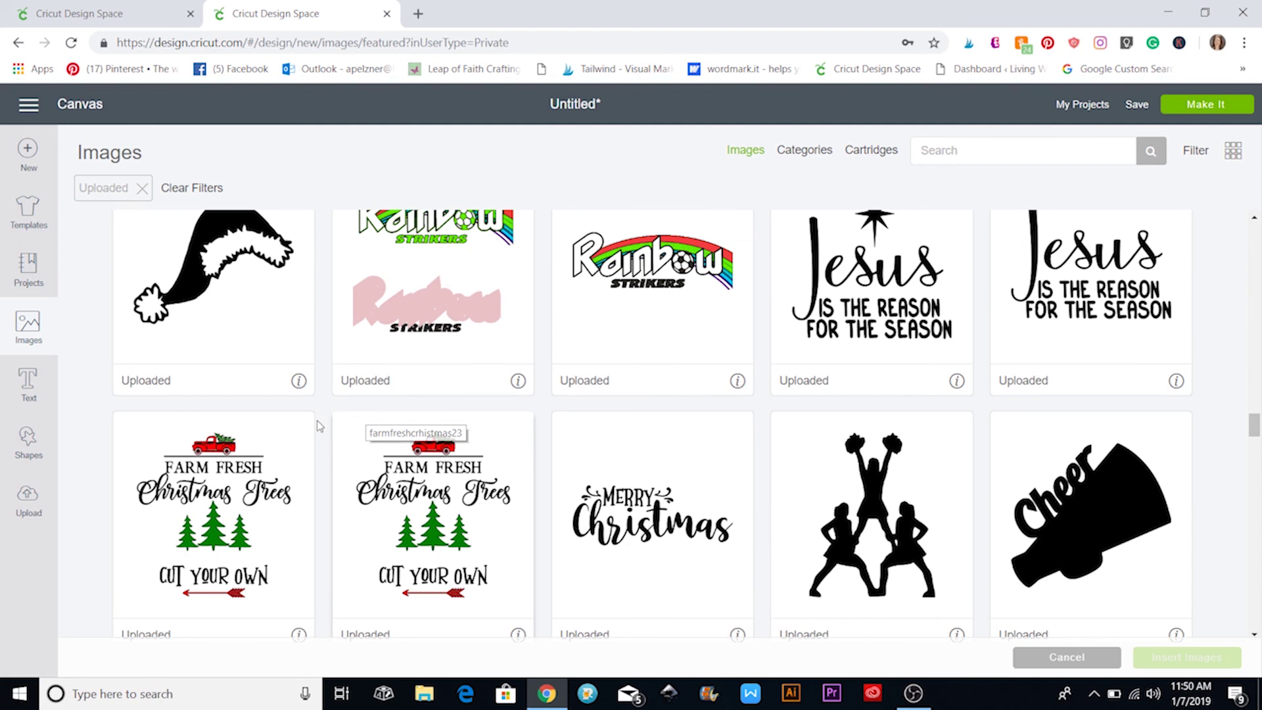
scroll(314, 421, "down", 2)
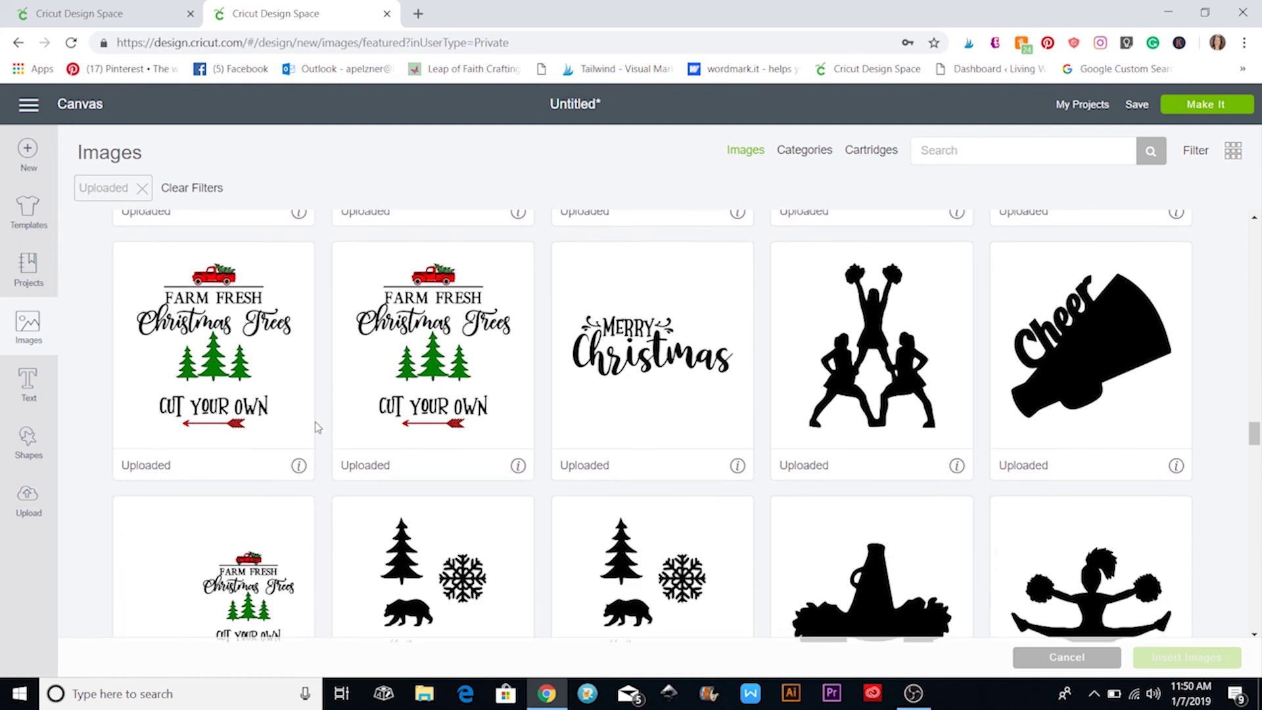
scroll(314, 421, "down", 10)
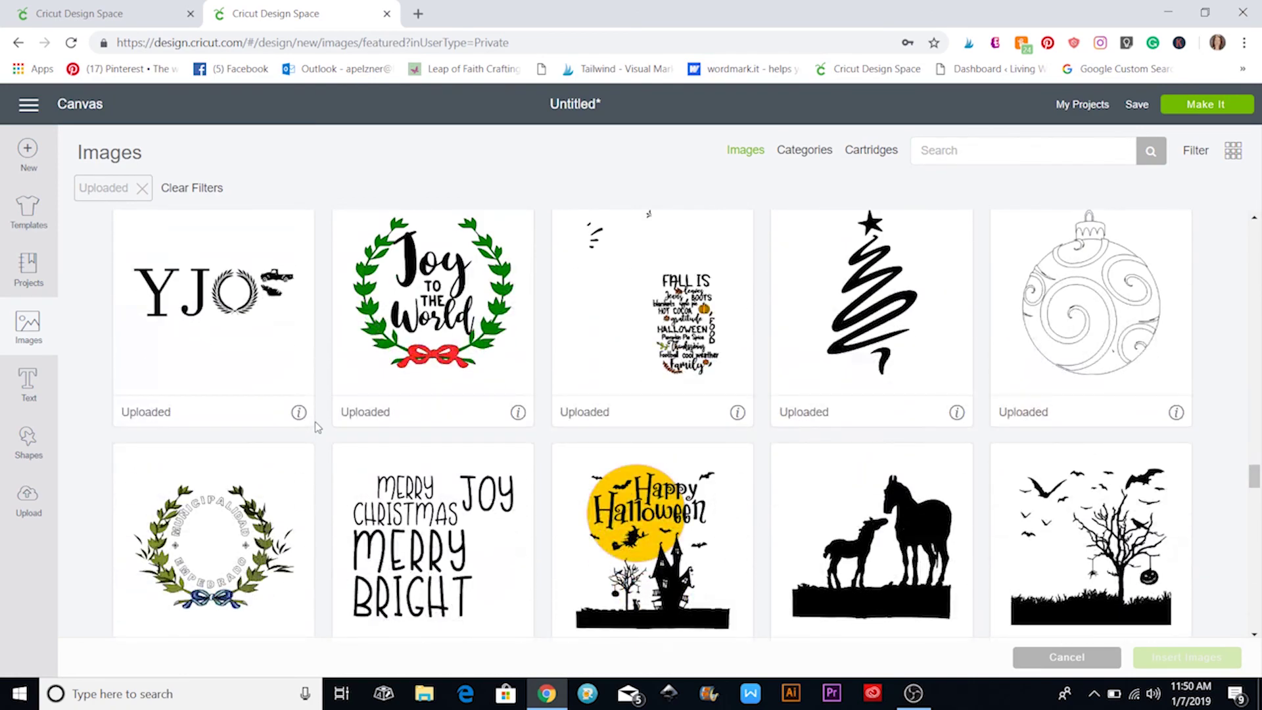
scroll(314, 421, "down", 3)
scroll(314, 421, "up", 7)
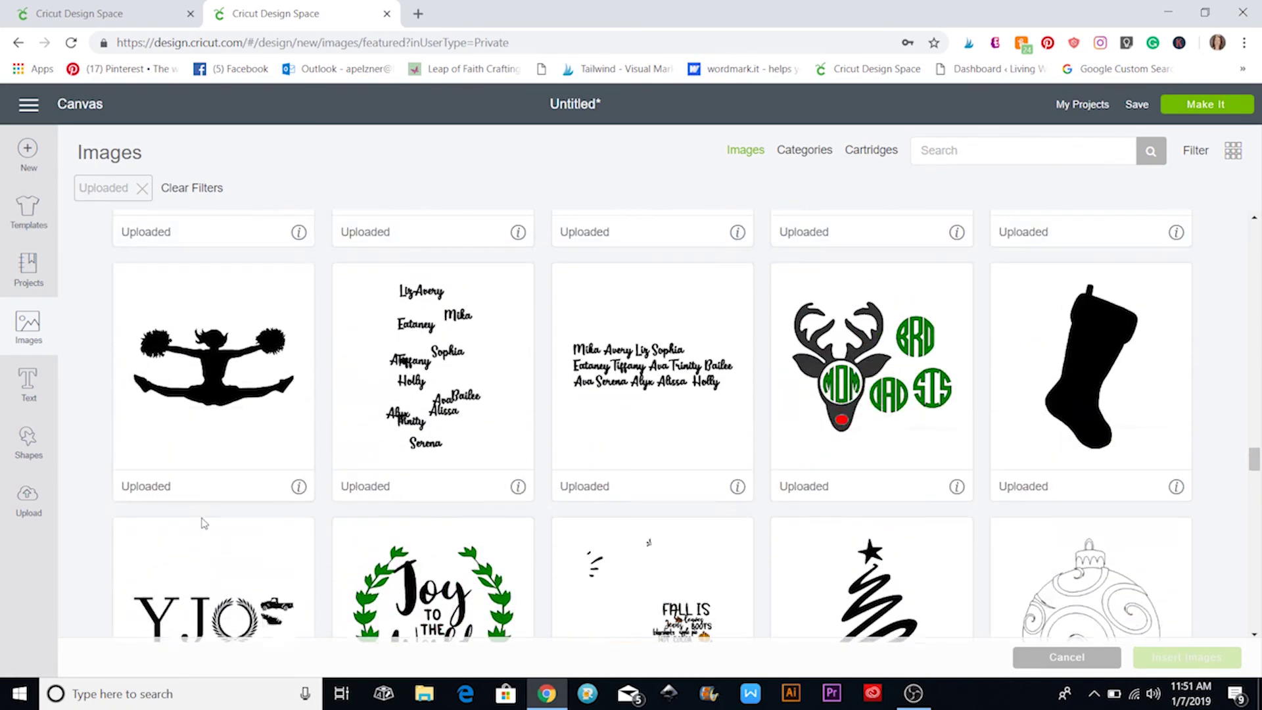